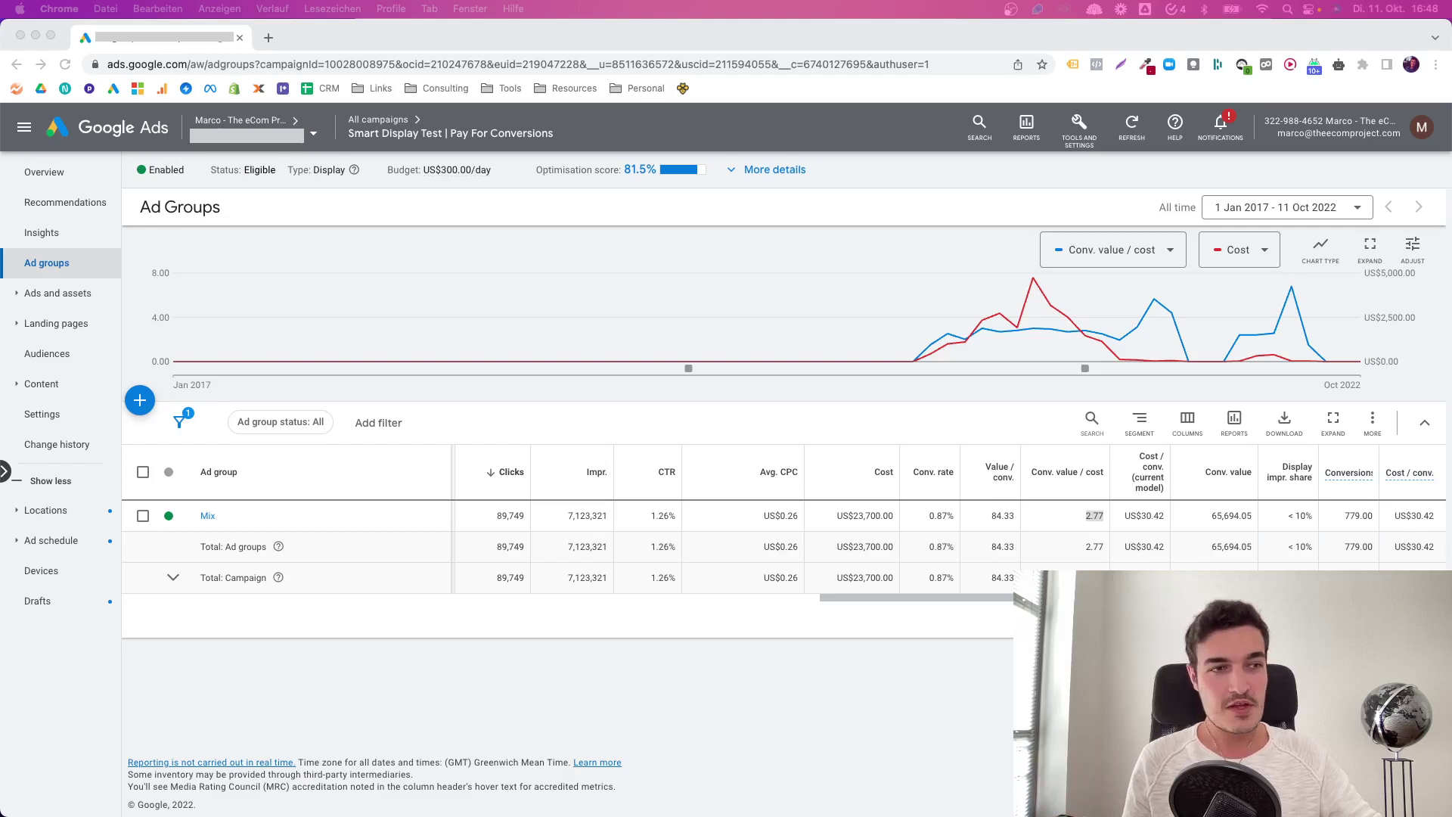
# Highlight the Mix ad group's conversion value per cost and total conversion value.
pyautogui.click(1067, 530)
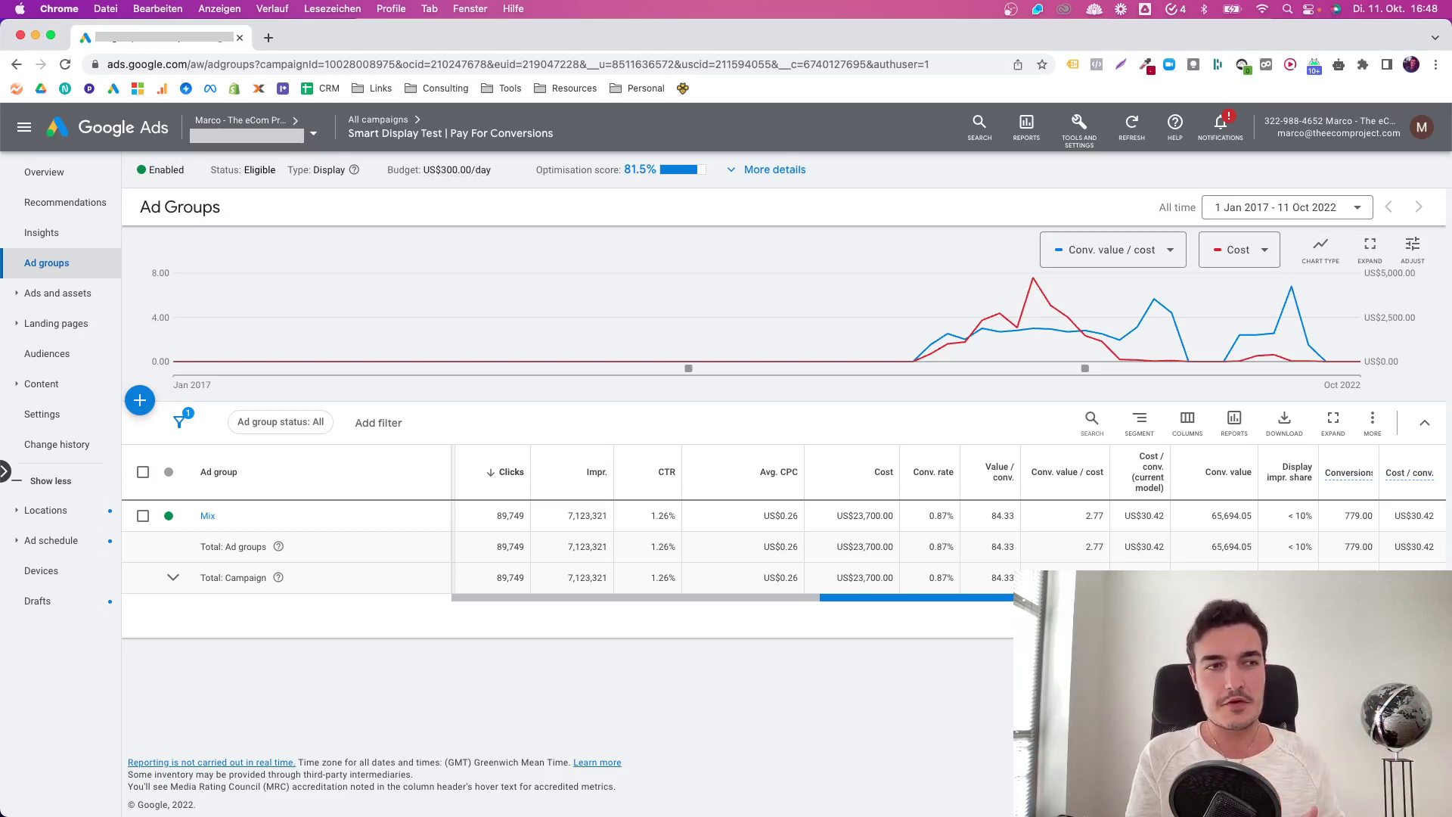
pyautogui.moveTo(1106, 516); pyautogui.dragTo(1074, 520)
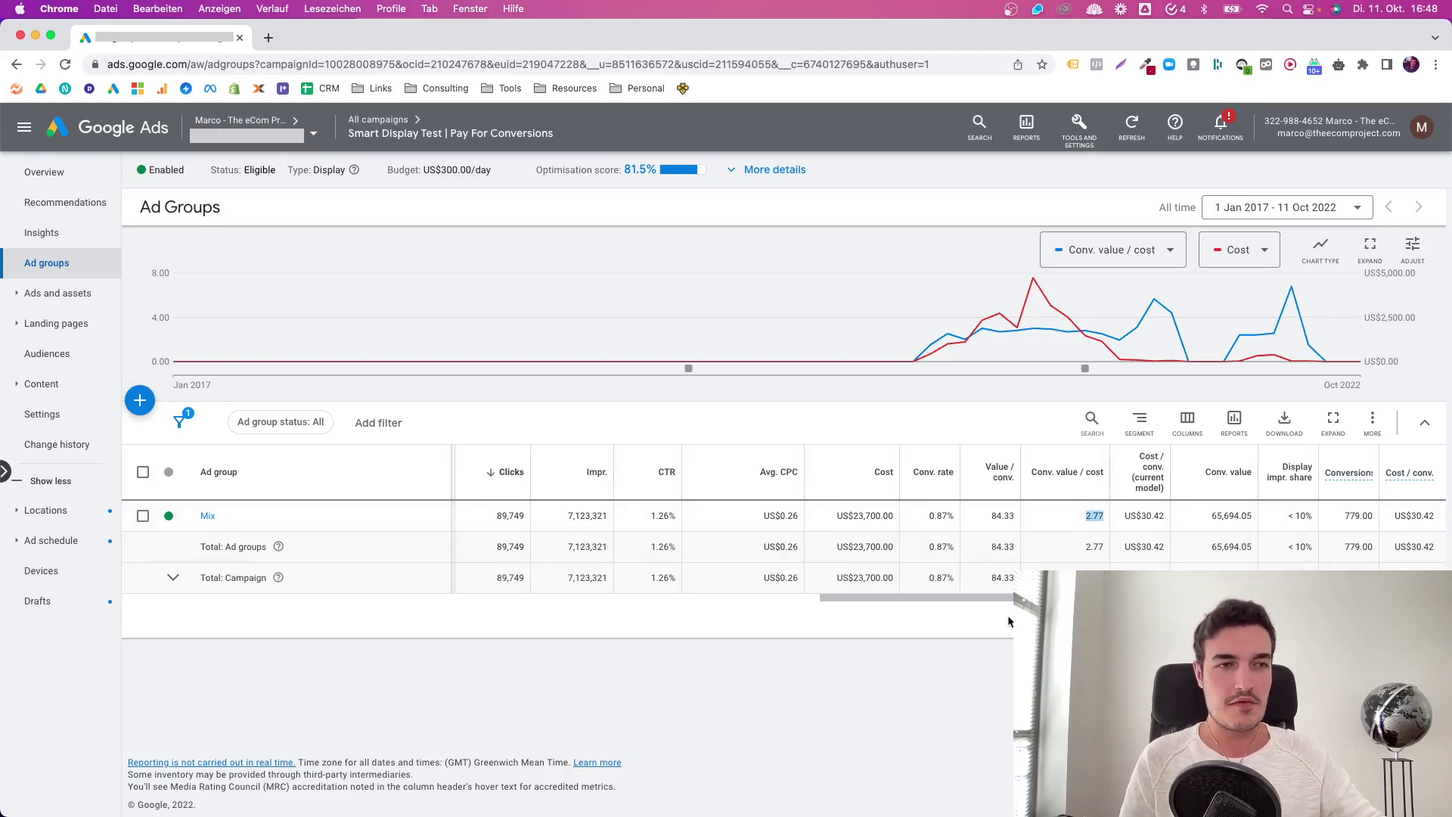
pyautogui.moveTo(1253, 518); pyautogui.dragTo(1207, 518)
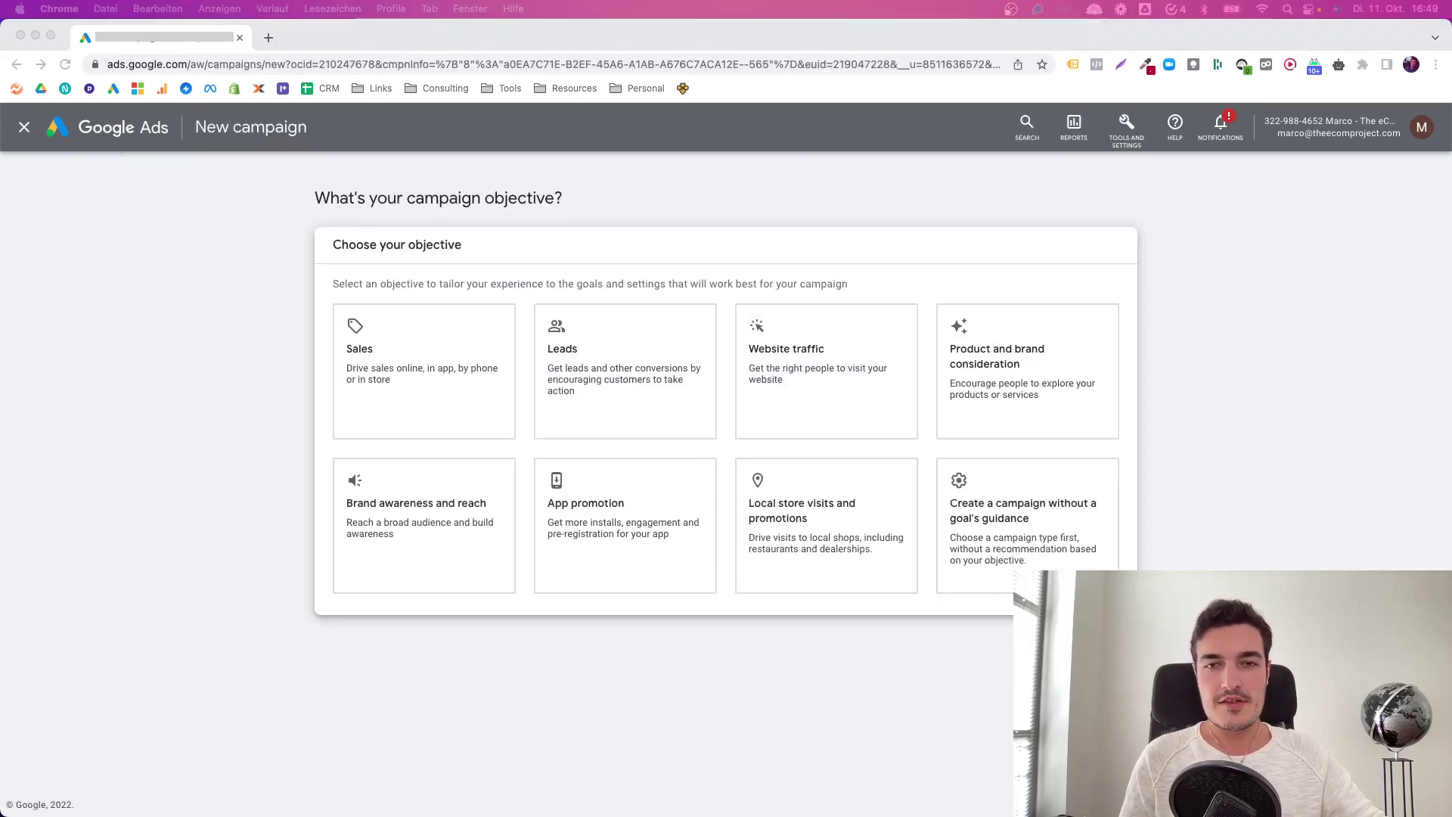
# Choose a Display campaign without goal guidance, keeping the Standard Display subtype.
pyautogui.click(1037, 504)
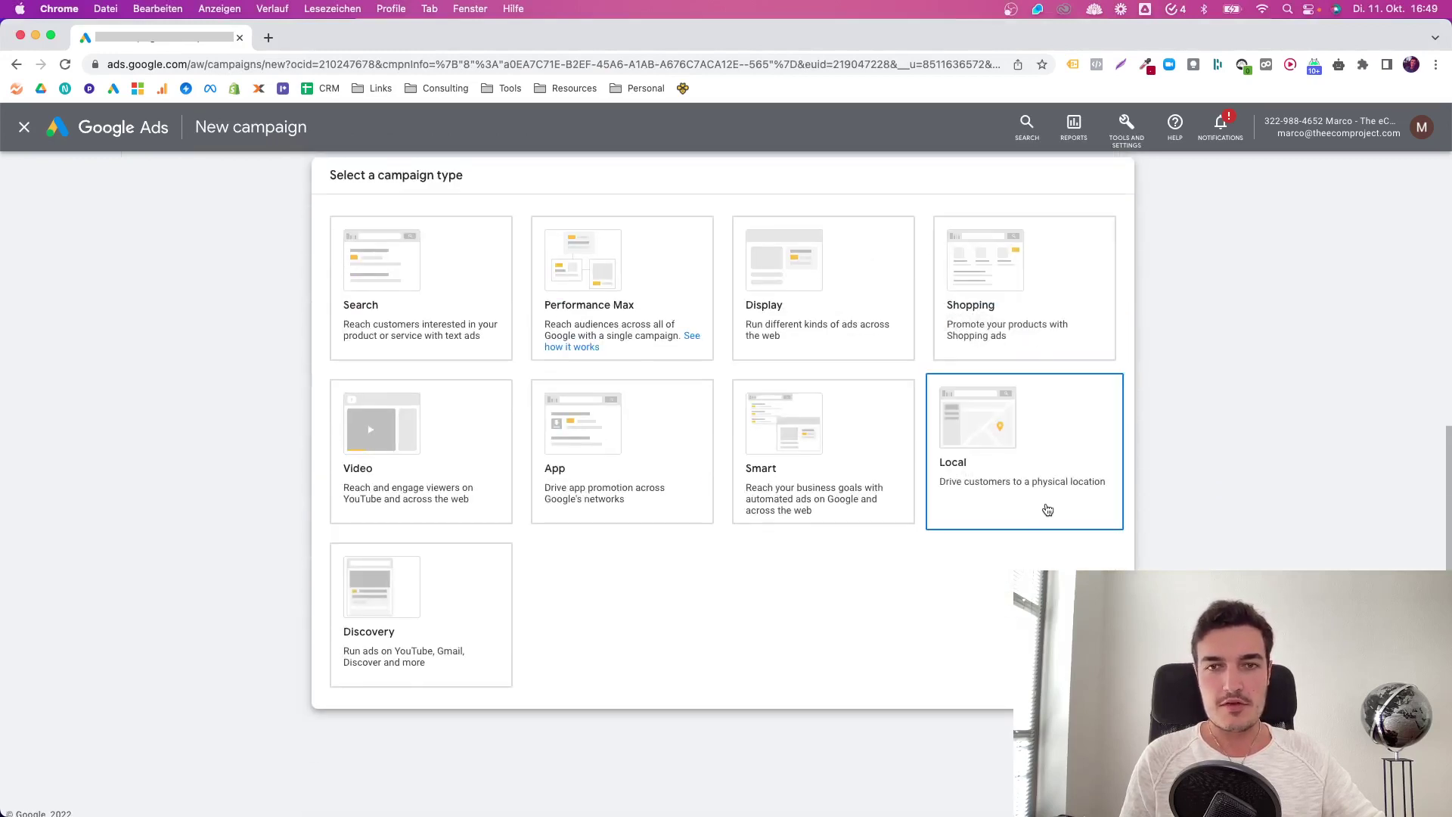
pyautogui.click(775, 285)
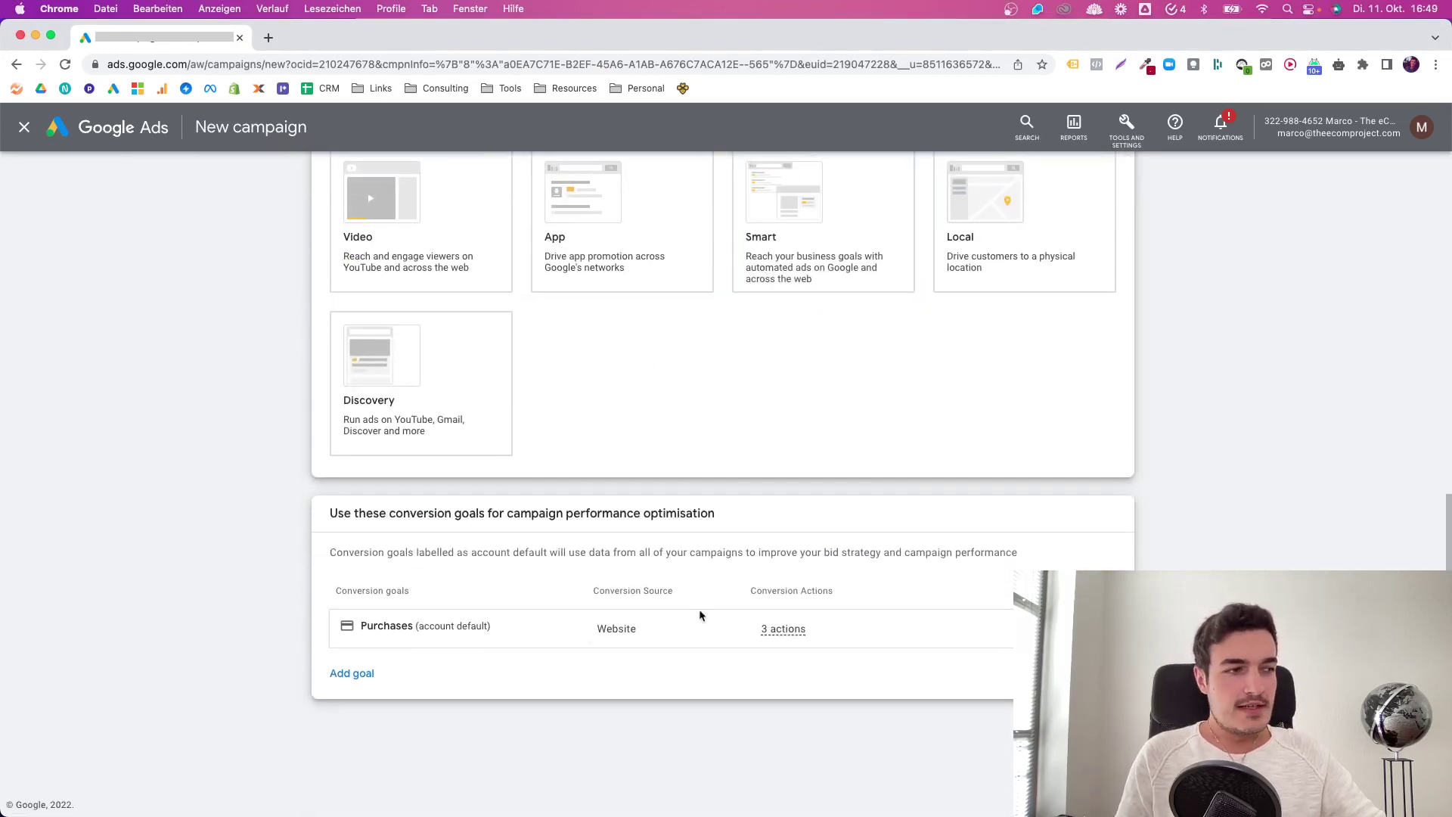
pyautogui.scroll(-5, 874, 664)
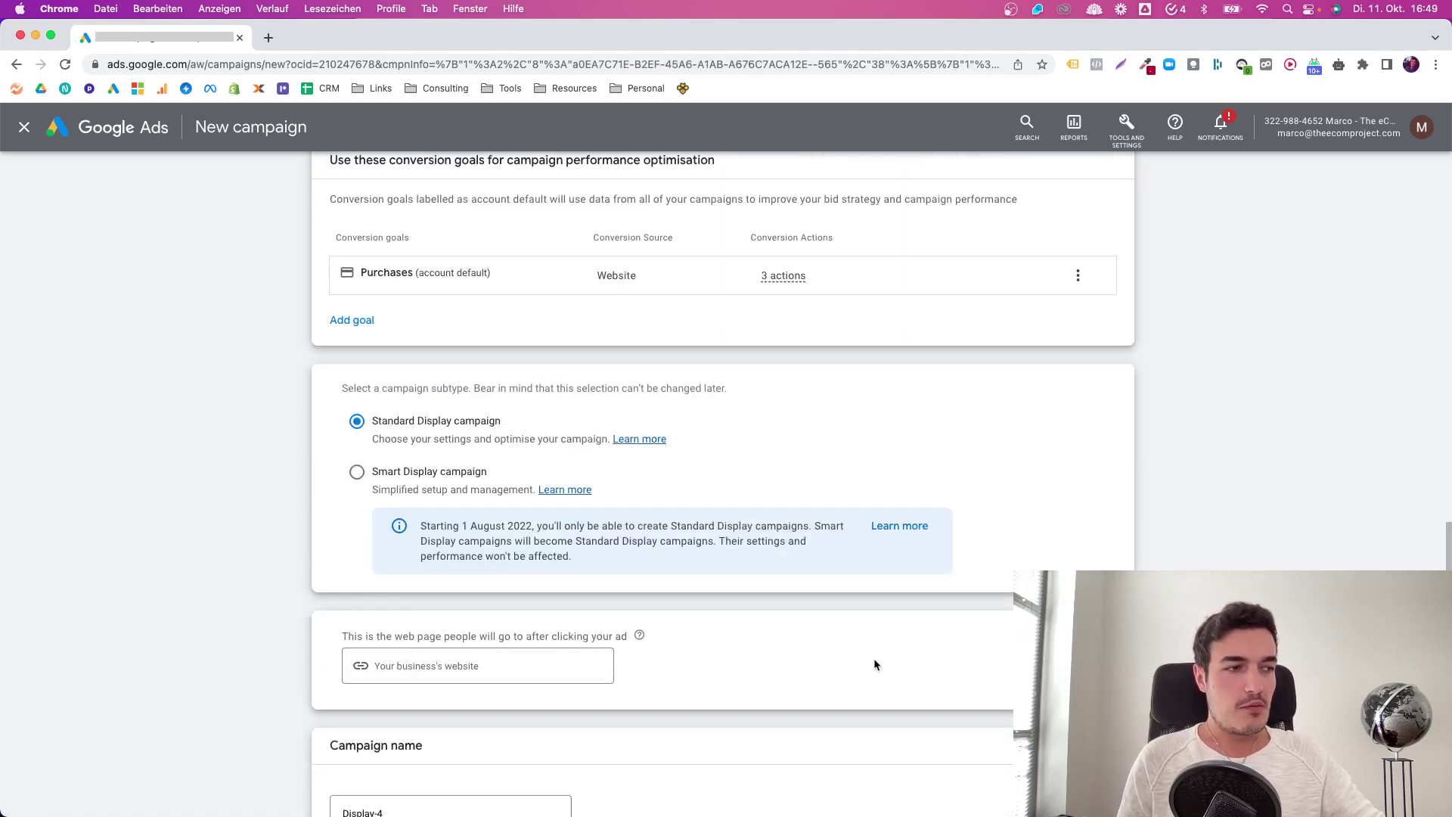
pyautogui.scroll(-1, 874, 664)
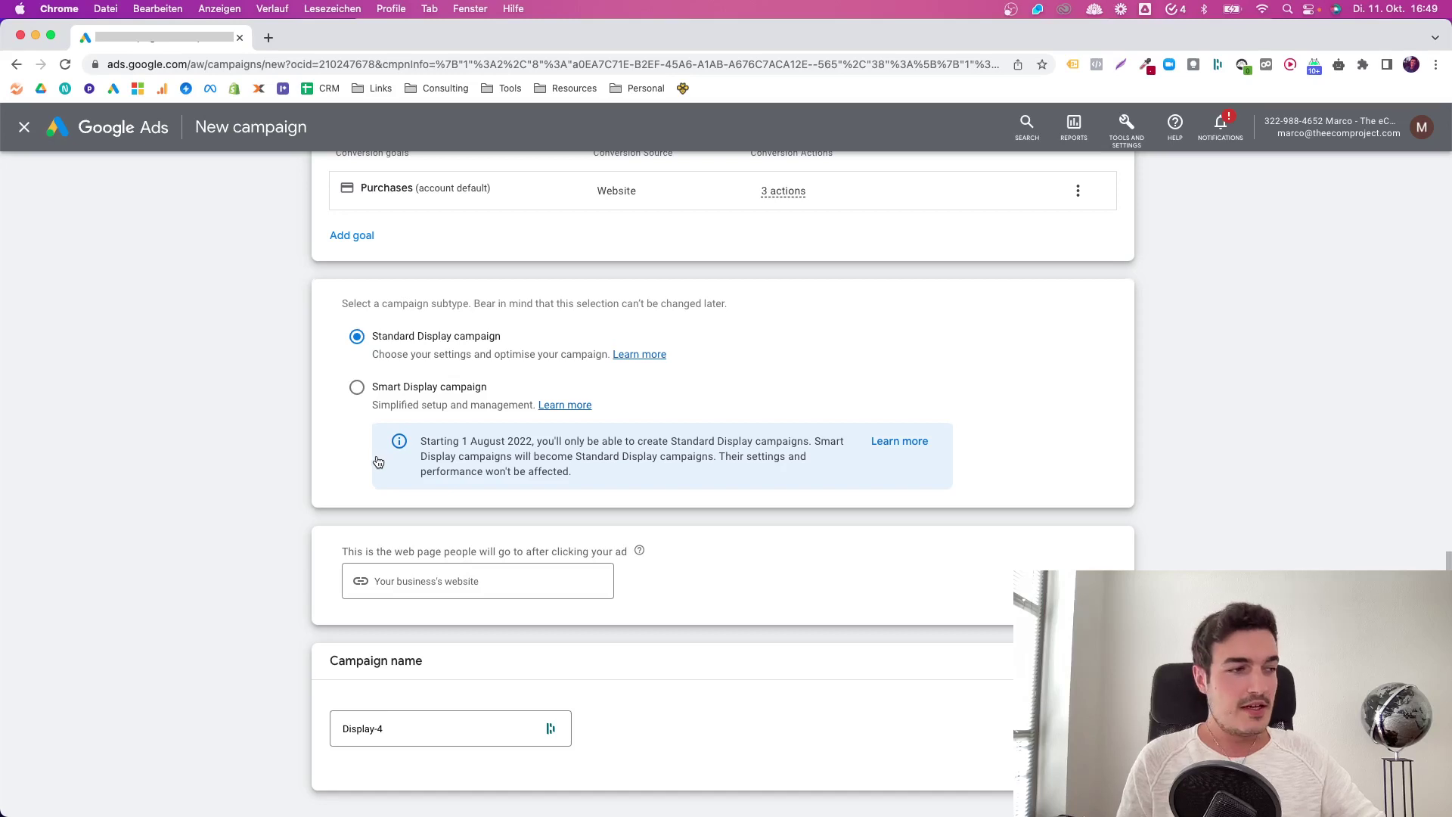
pyautogui.scroll(-1, 408, 620)
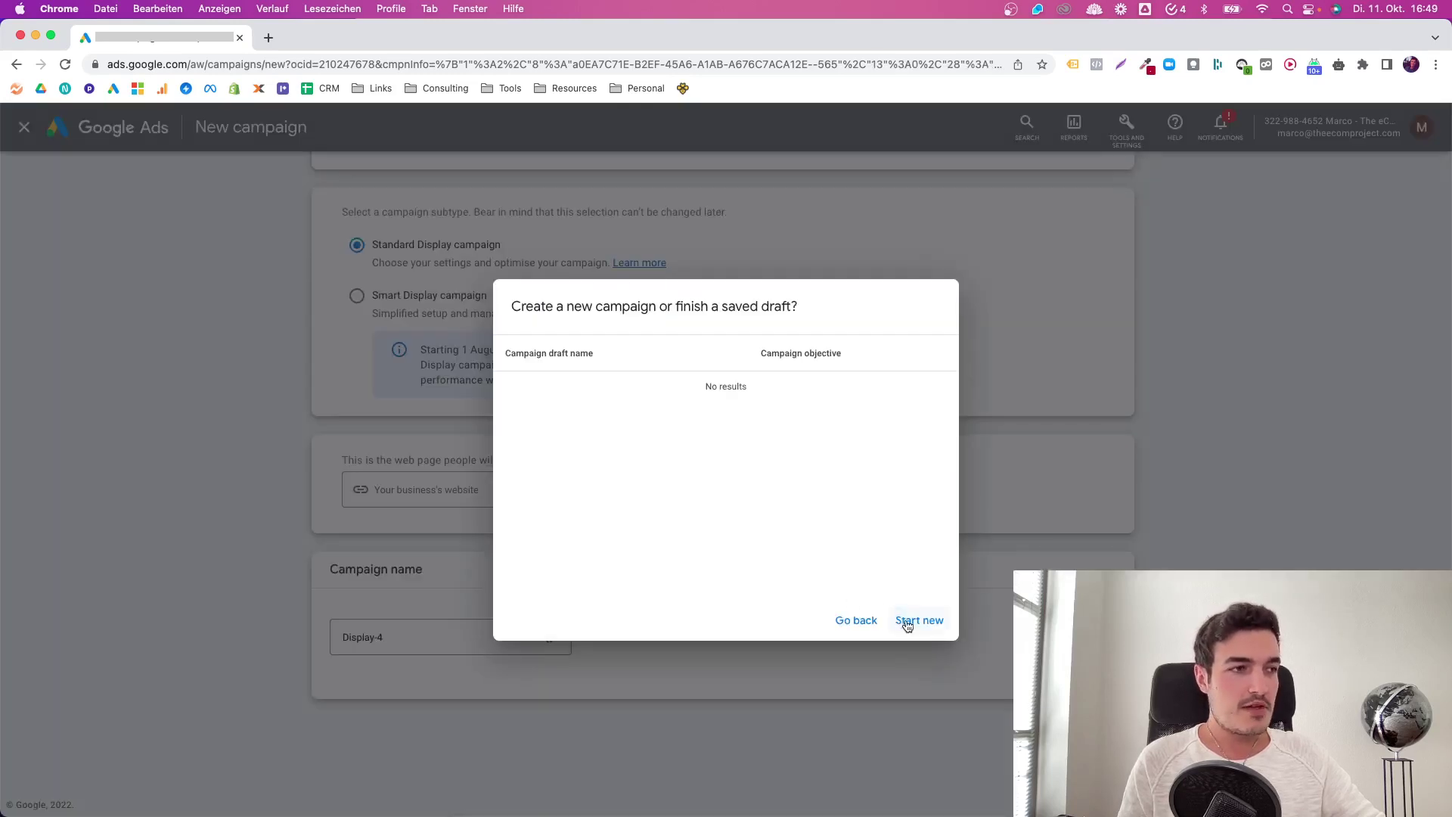
# Start a new campaign targeting the United Kingdom, reaching only people present there.
pyautogui.click(907, 622)
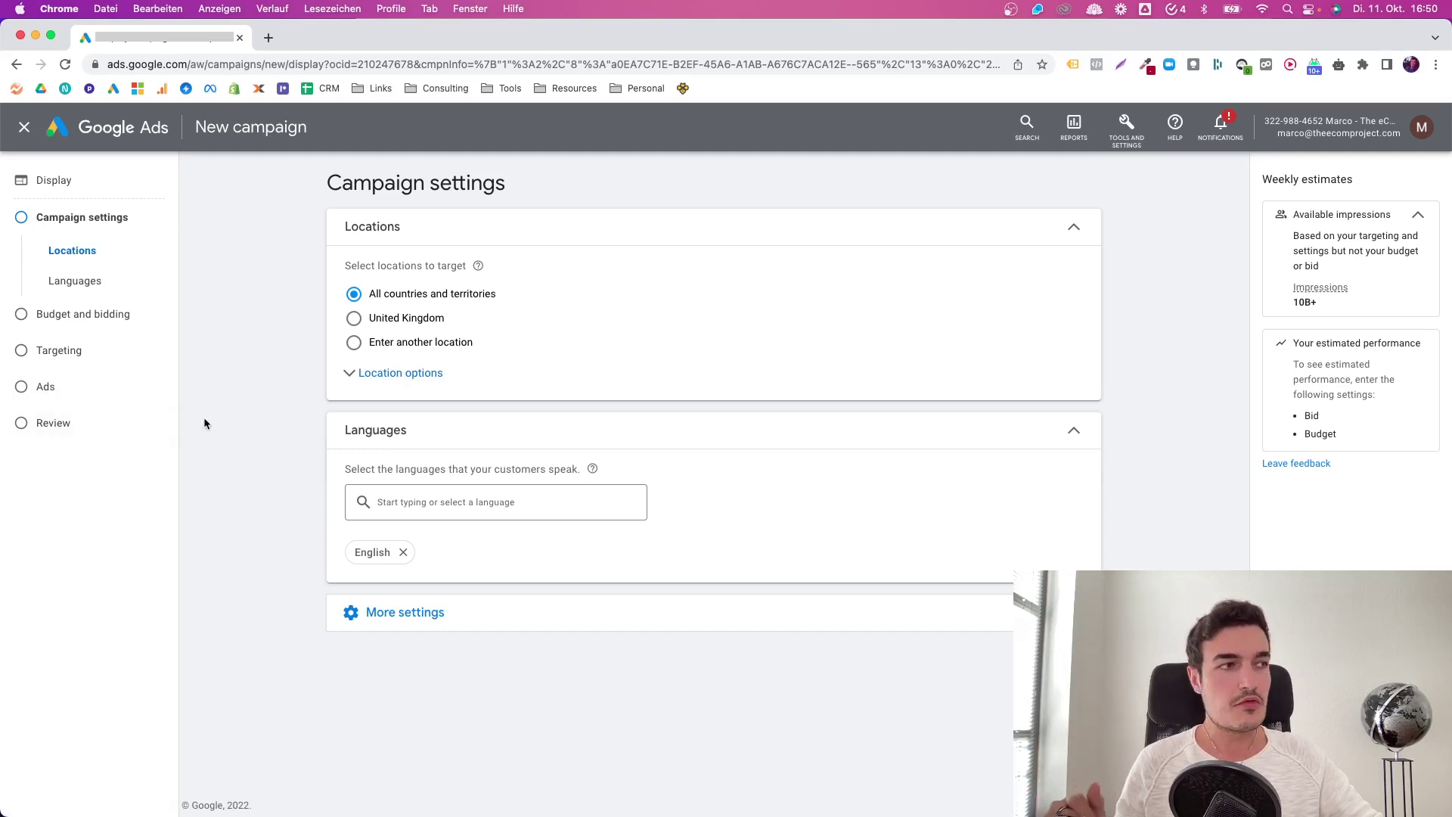
pyautogui.click(367, 373)
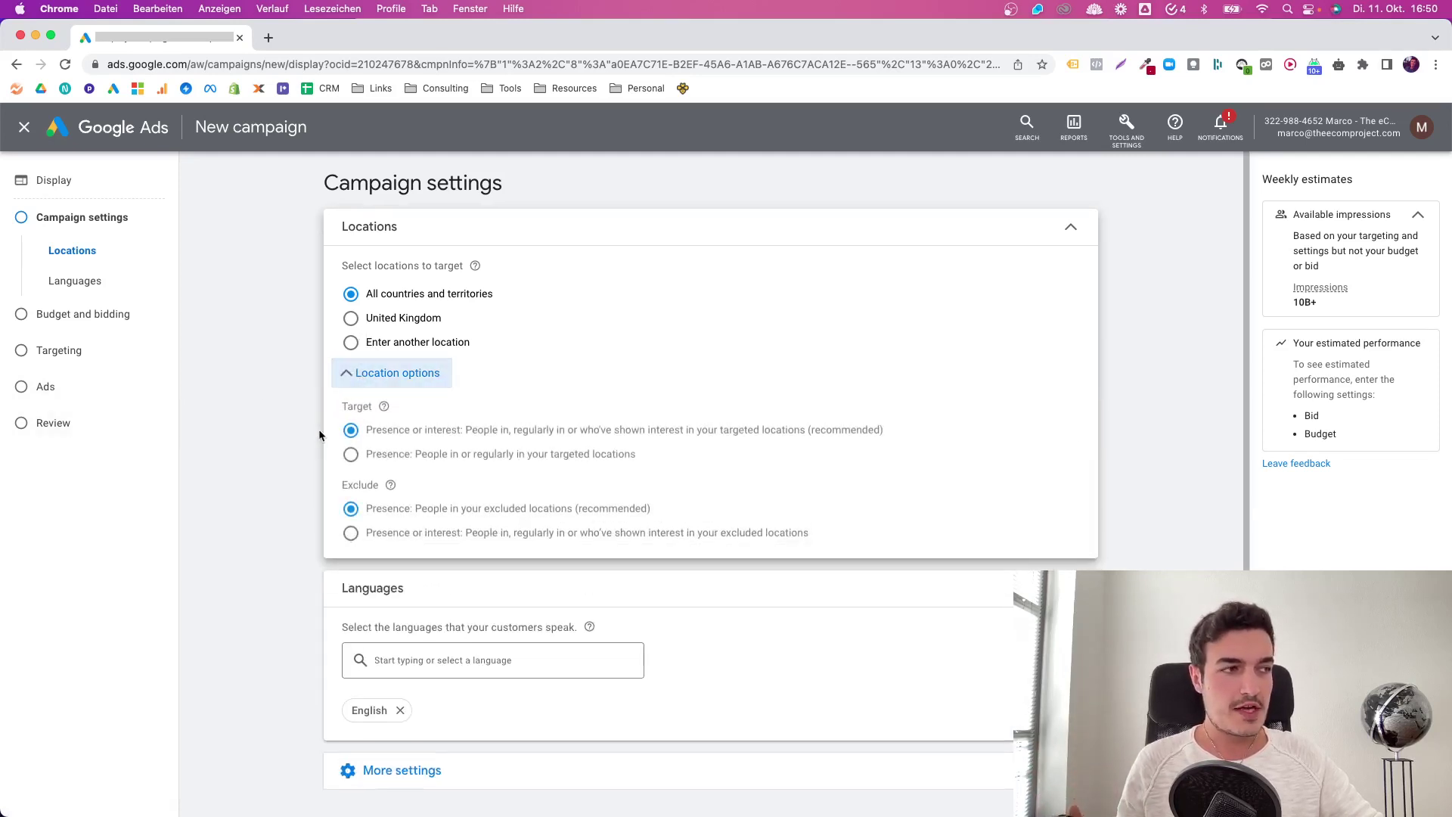
pyautogui.click(350, 454)
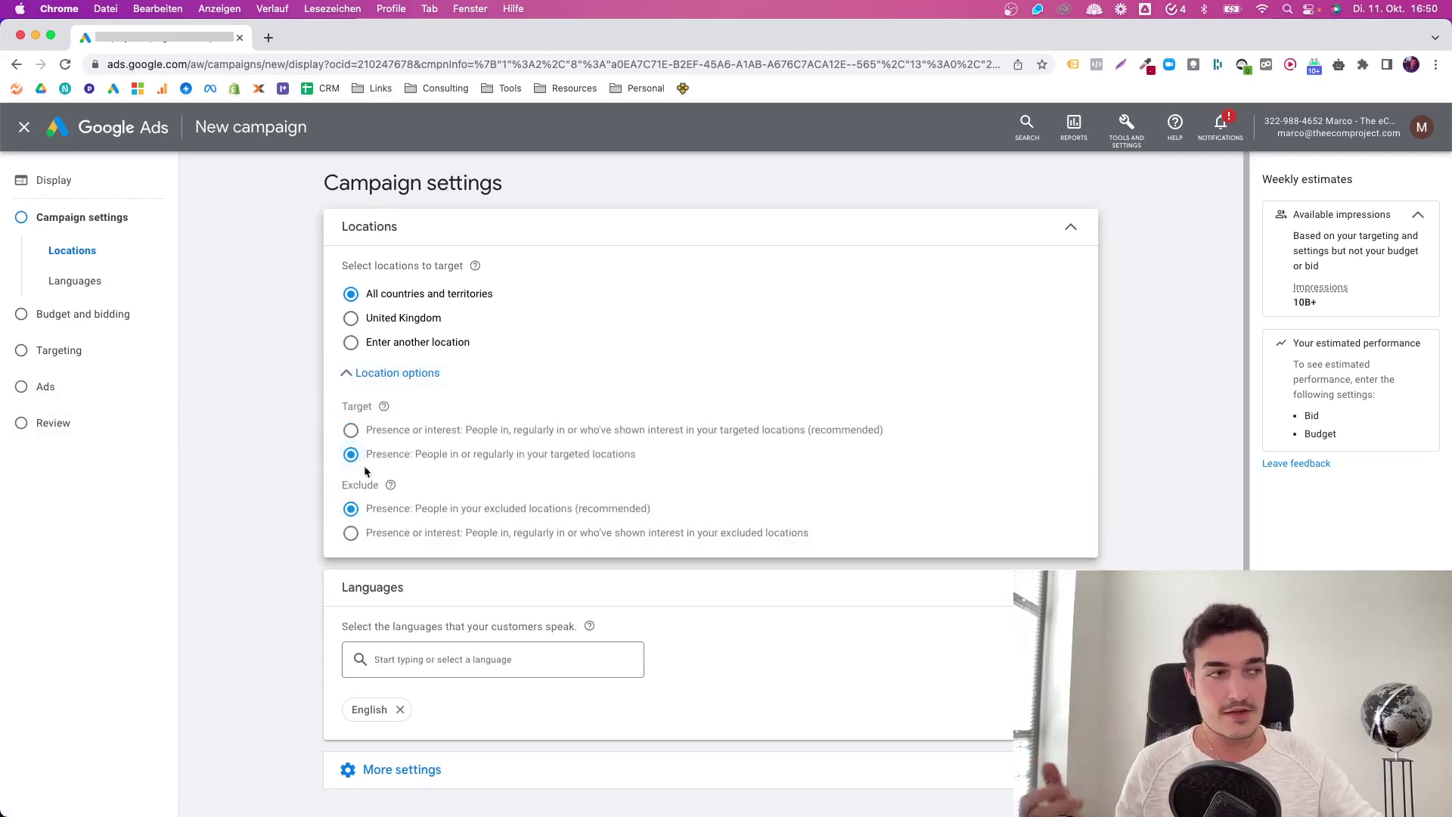
pyautogui.click(350, 342)
pyautogui.click(357, 324)
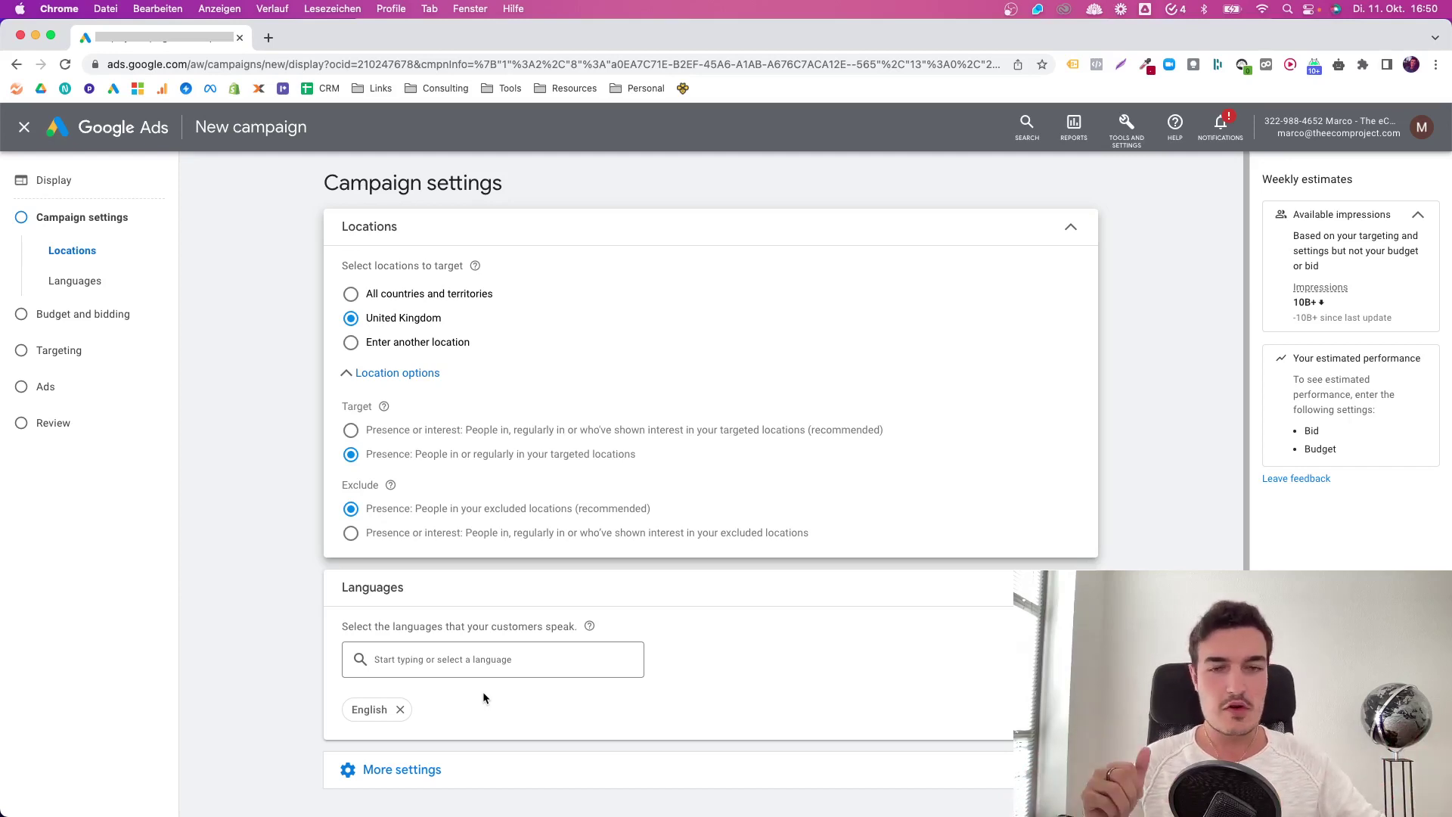
# Expand More settings and the Dynamic ads row, leaving 'Use dynamic ads feed' unchecked.
pyautogui.scroll(-2, 488, 684)
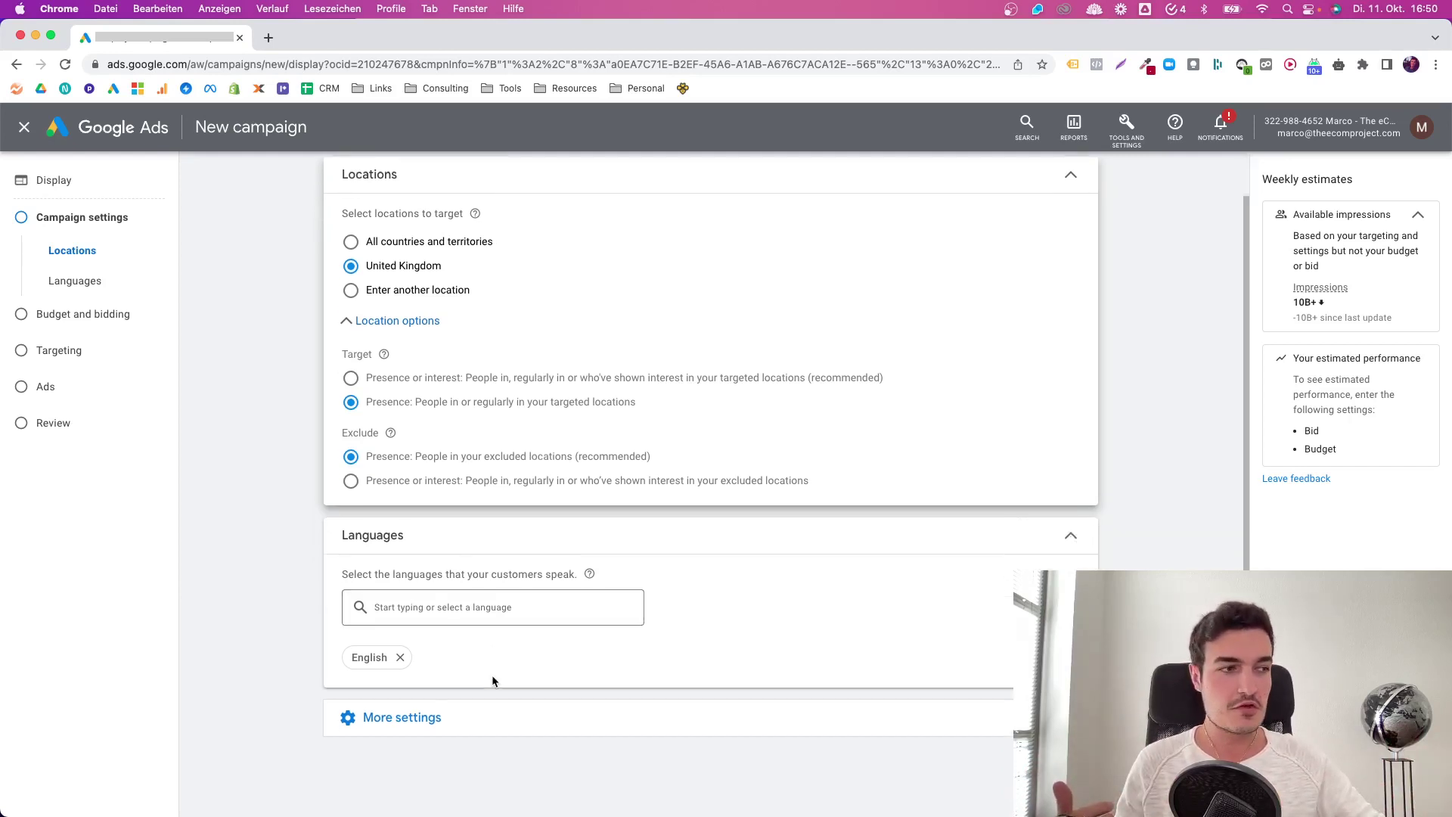
pyautogui.click(508, 664)
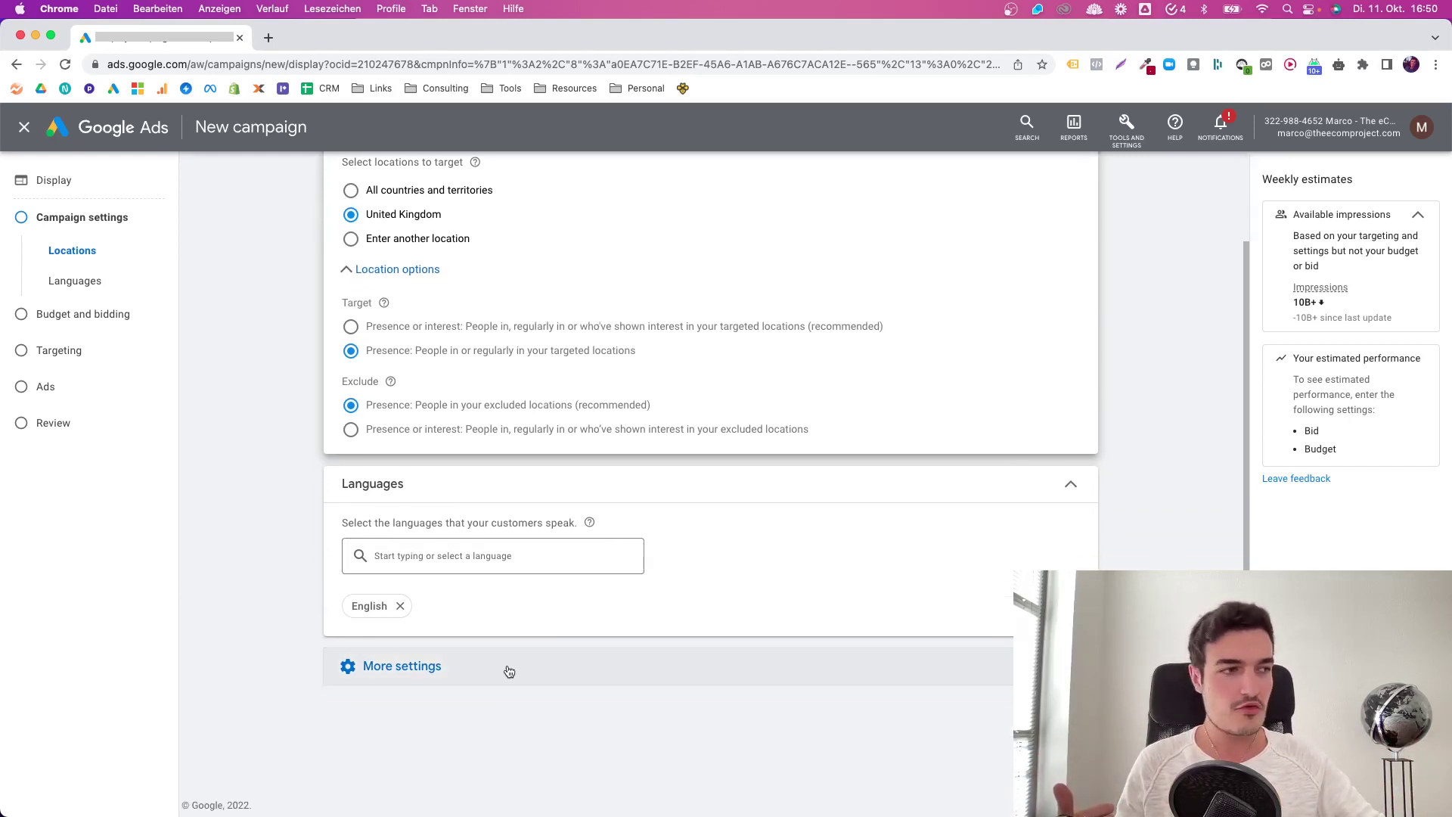
pyautogui.scroll(-1, 511, 671)
pyautogui.scroll(-3, 510, 671)
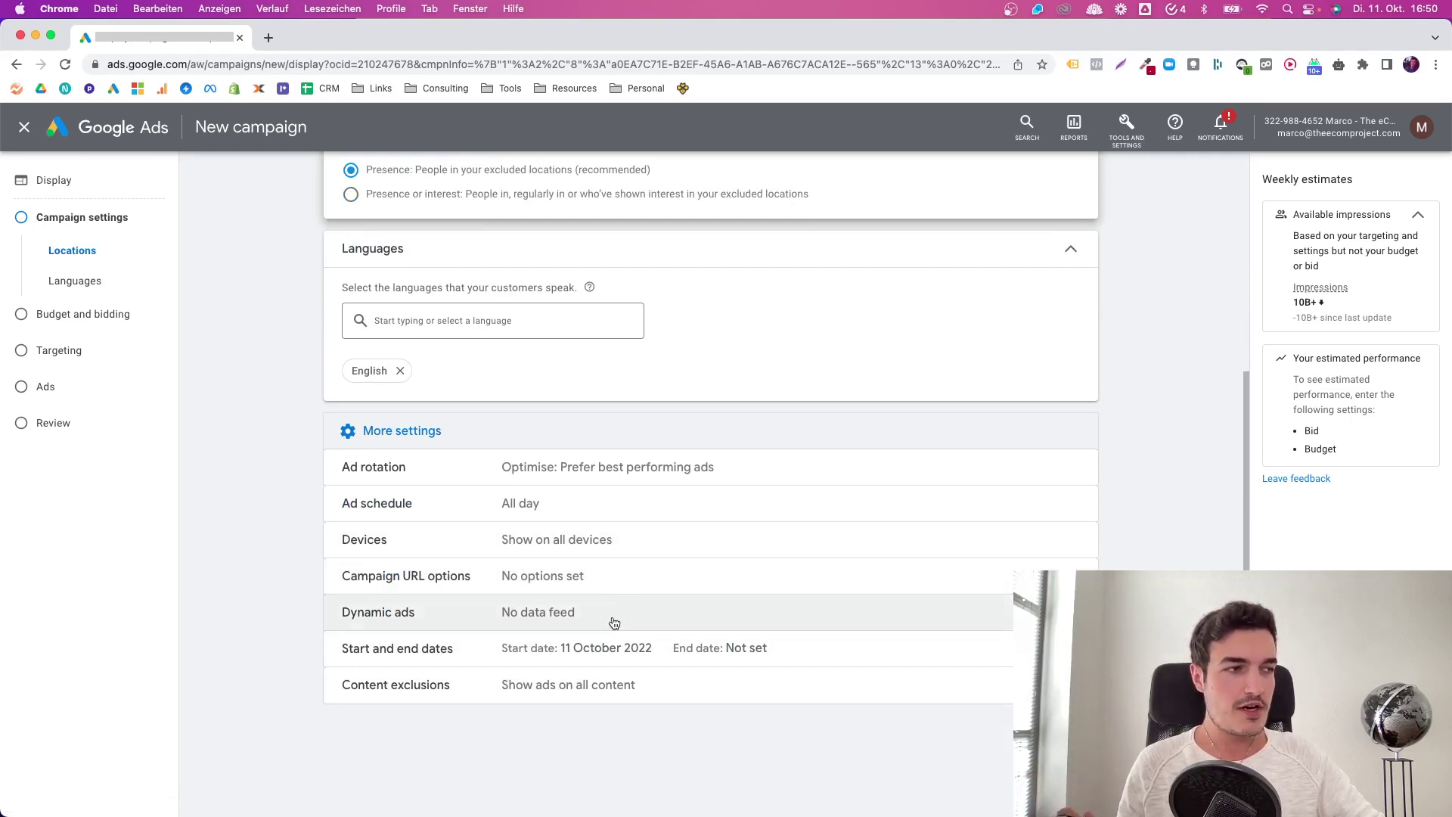
pyautogui.click(710, 614)
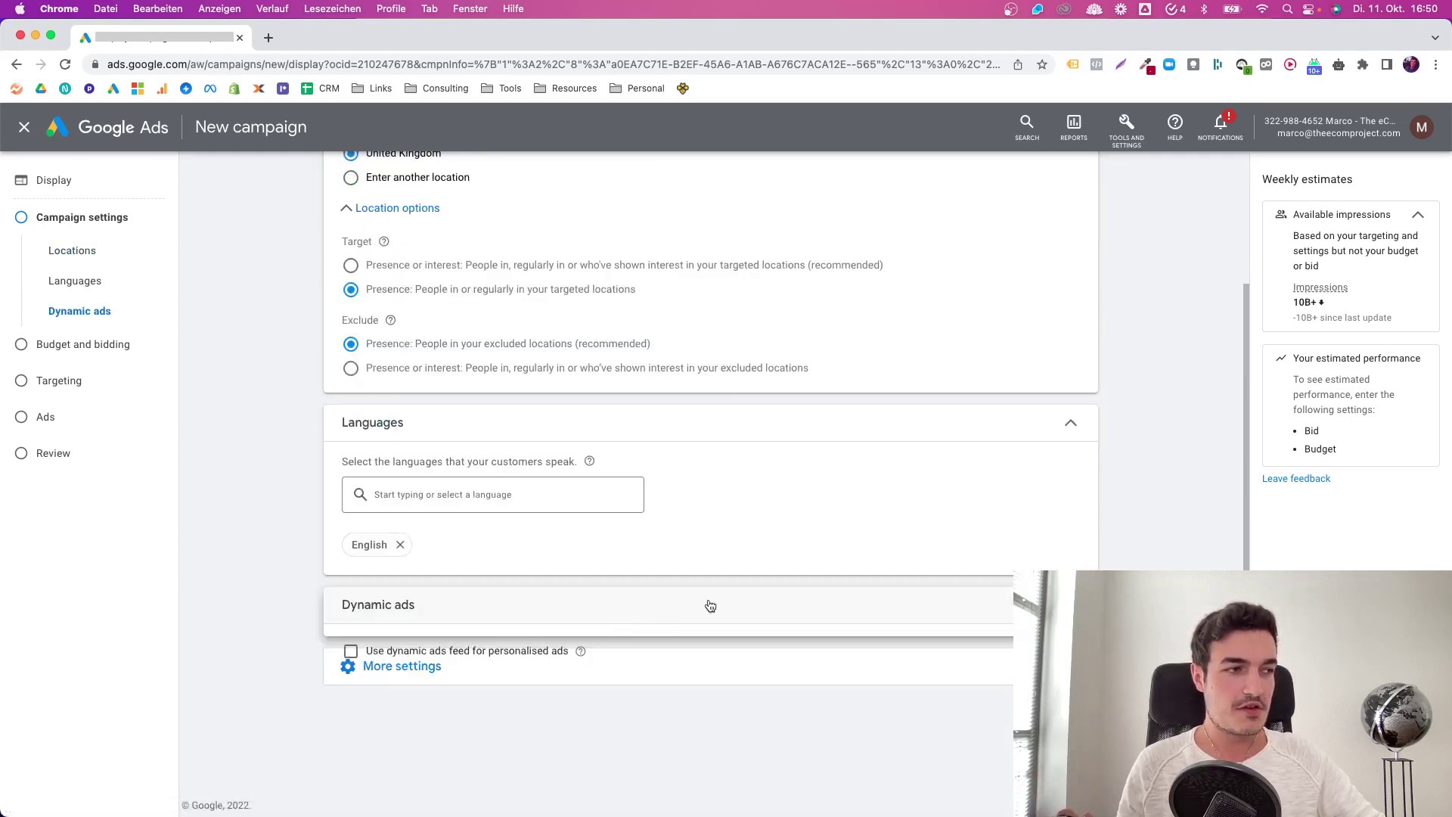
pyautogui.scroll(-1, 552, 658)
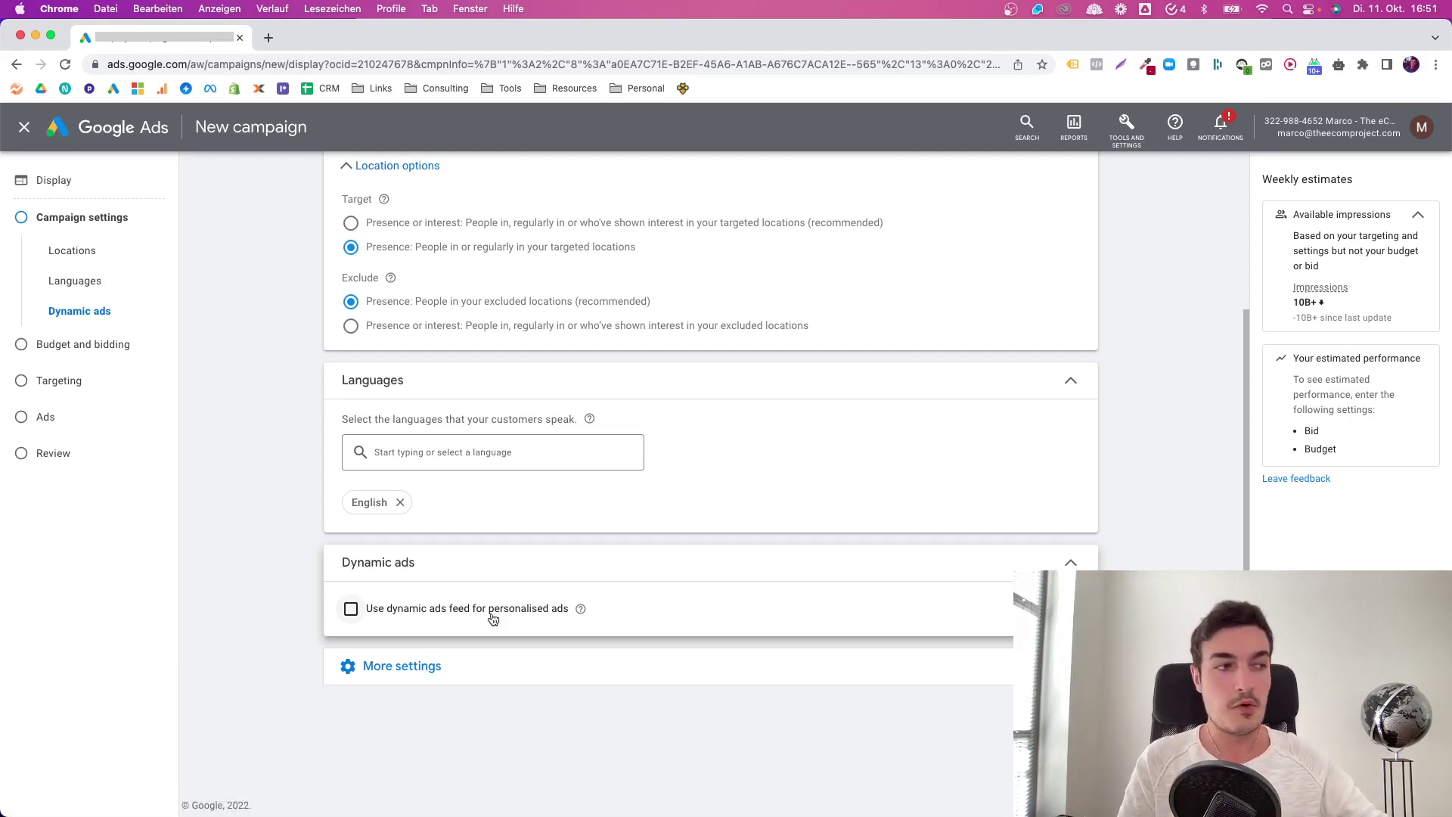
# Exclude live-streamed and embedded YouTube, below-the-fold, in-video and parked-domain content.
pyautogui.click(506, 664)
pyautogui.scroll(-2, 525, 663)
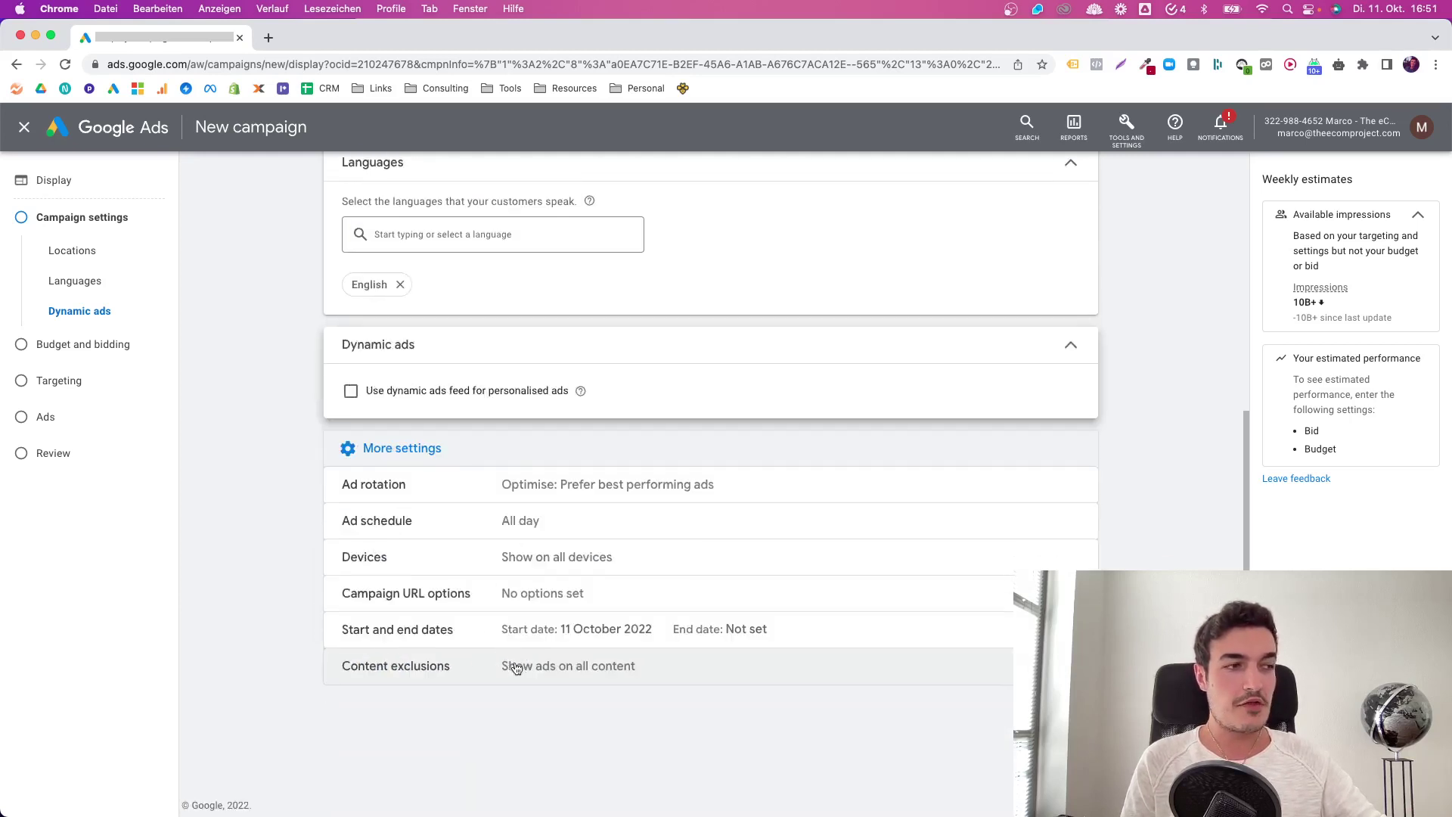
pyautogui.click(640, 684)
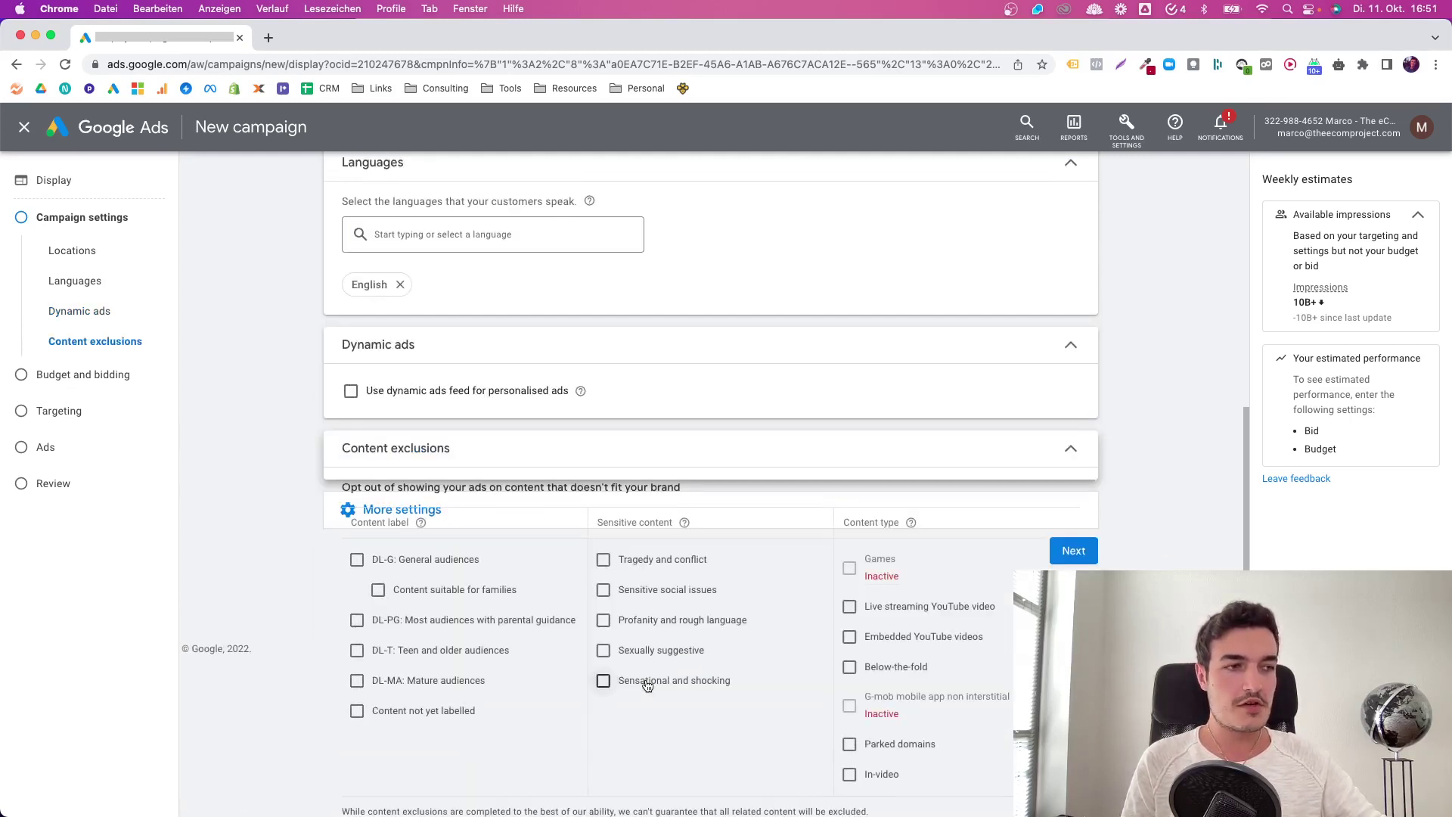
pyautogui.scroll(-3, 914, 608)
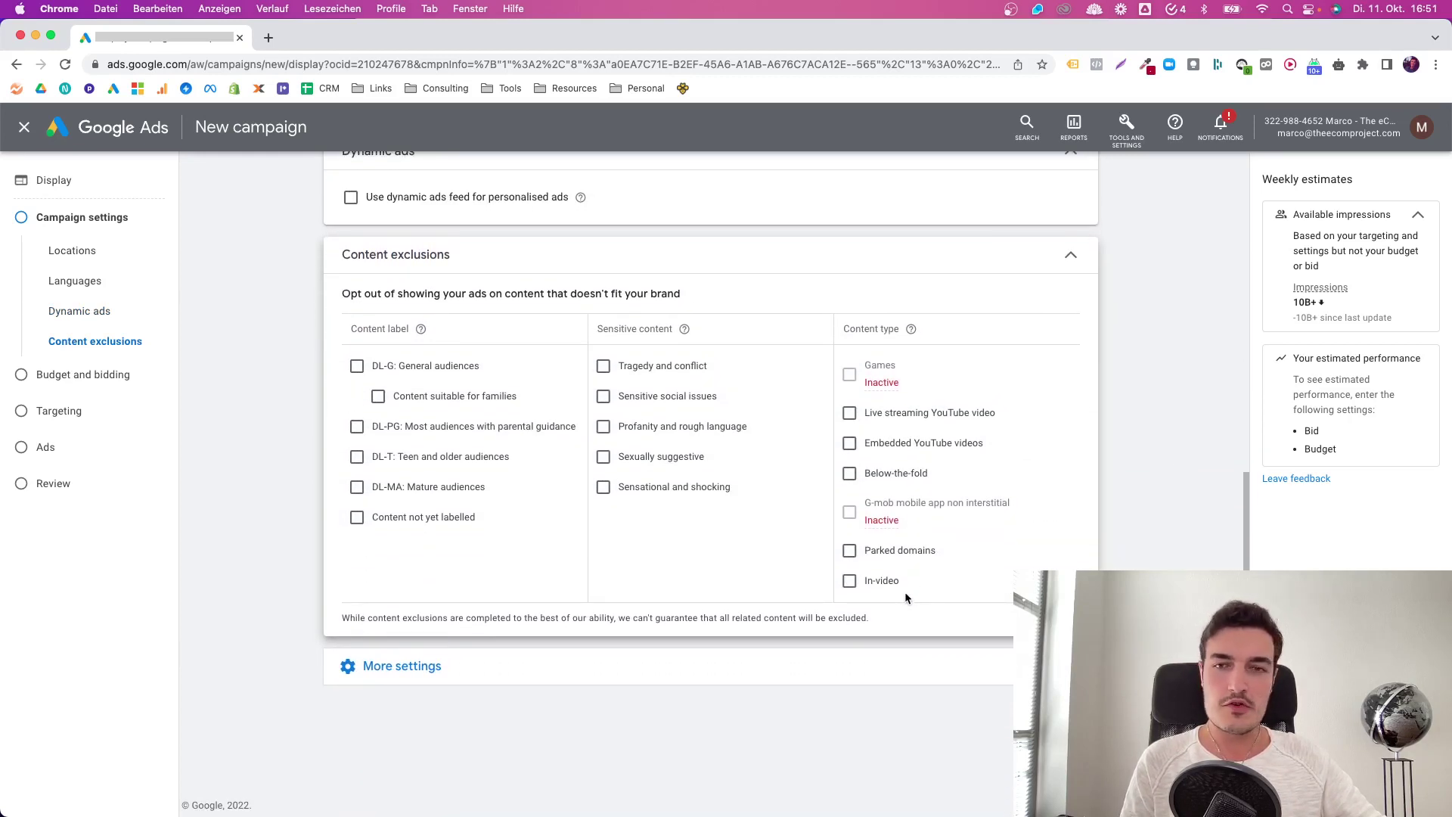
pyautogui.click(849, 413)
pyautogui.click(849, 443)
pyautogui.click(849, 474)
pyautogui.click(850, 581)
pyautogui.click(850, 550)
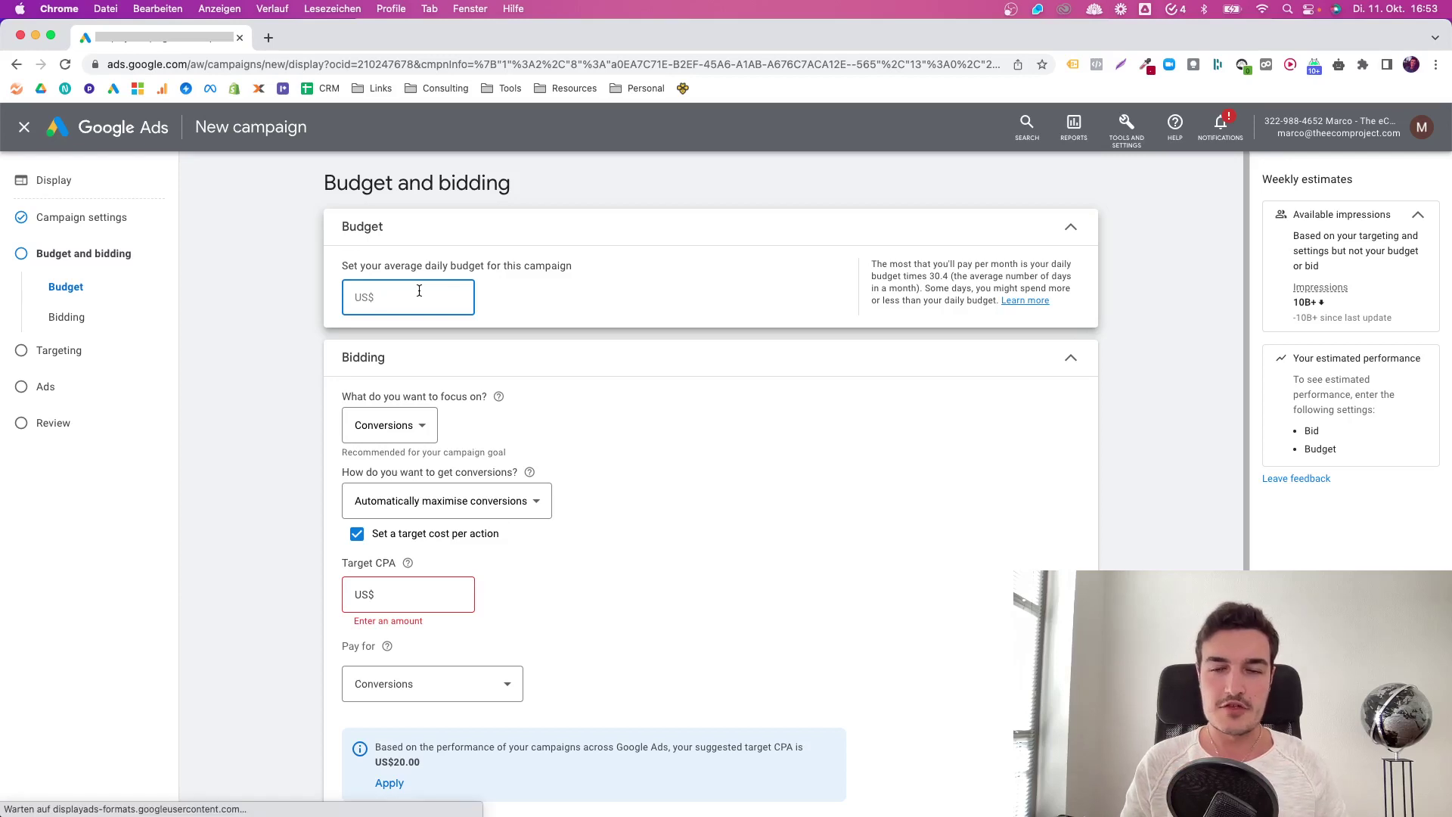
# Enter US$50 as the average daily budget and move down to the Bidding section.
pyautogui.write('50')
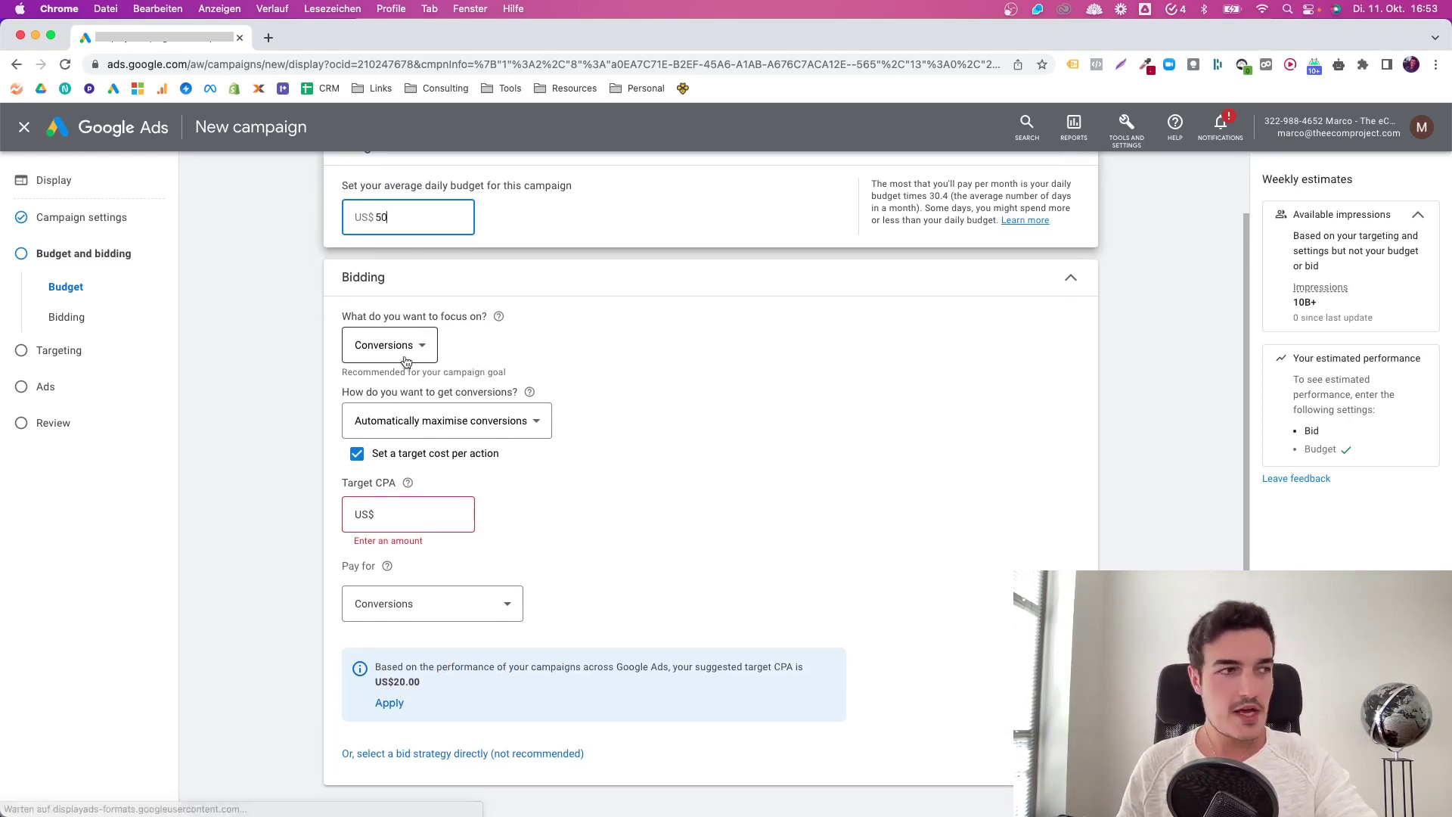
pyautogui.scroll(-2, 450, 401)
pyautogui.scroll(-1, 454, 402)
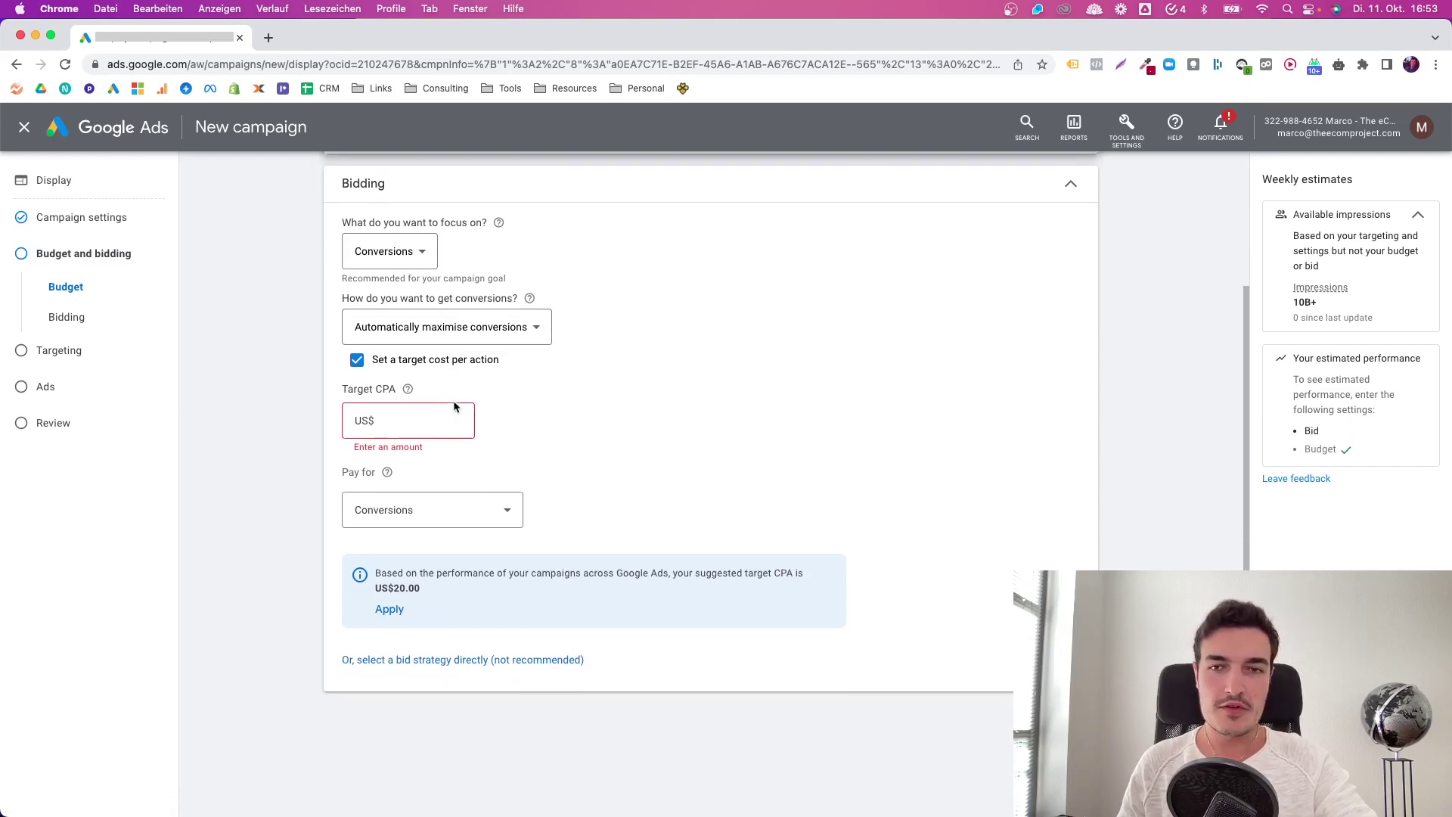
# Pay for interactions and apply the suggested US$20.00 target CPA.
pyautogui.click(472, 515)
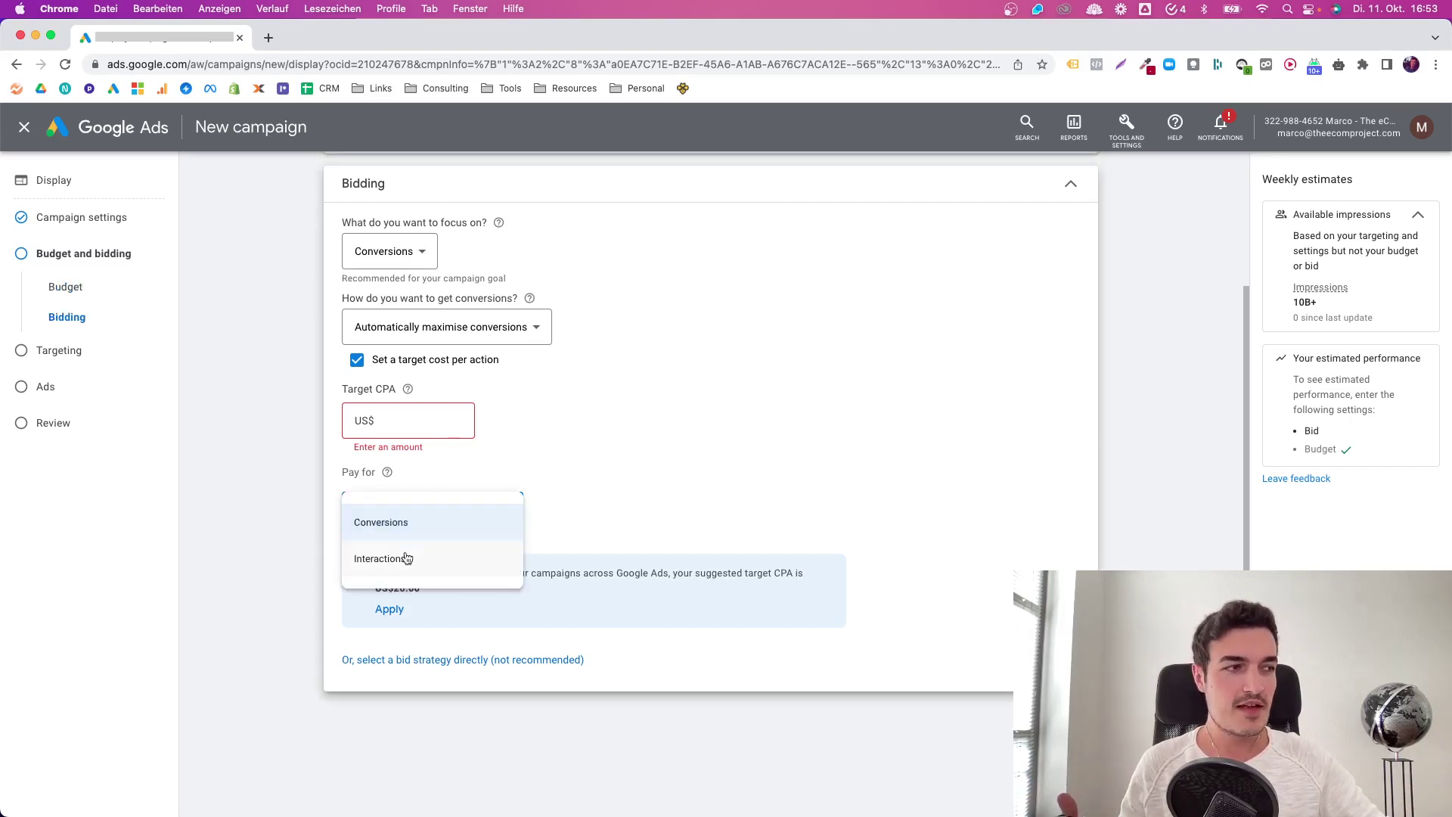
pyautogui.click(405, 557)
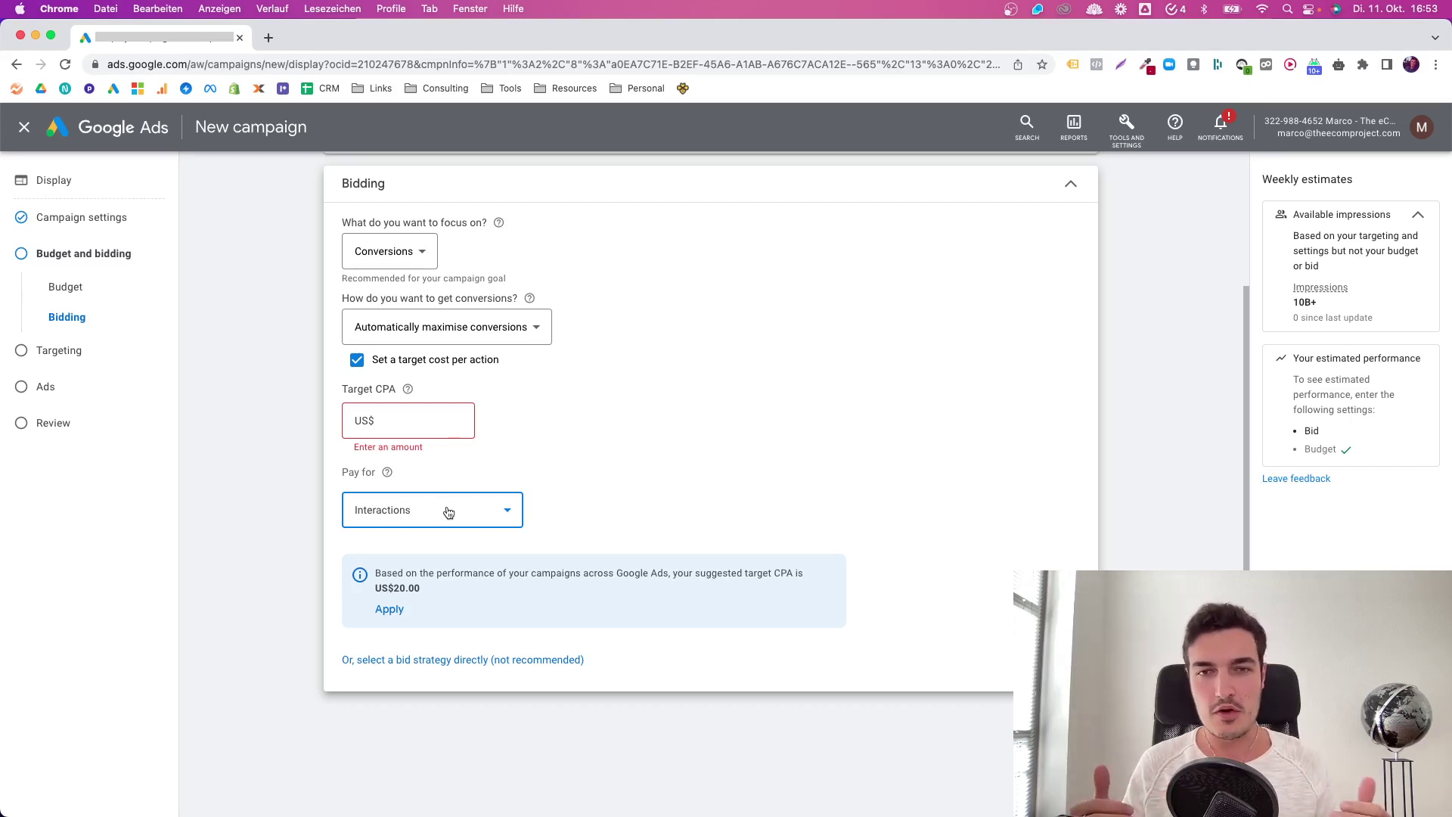
pyautogui.click(449, 512)
pyautogui.click(417, 529)
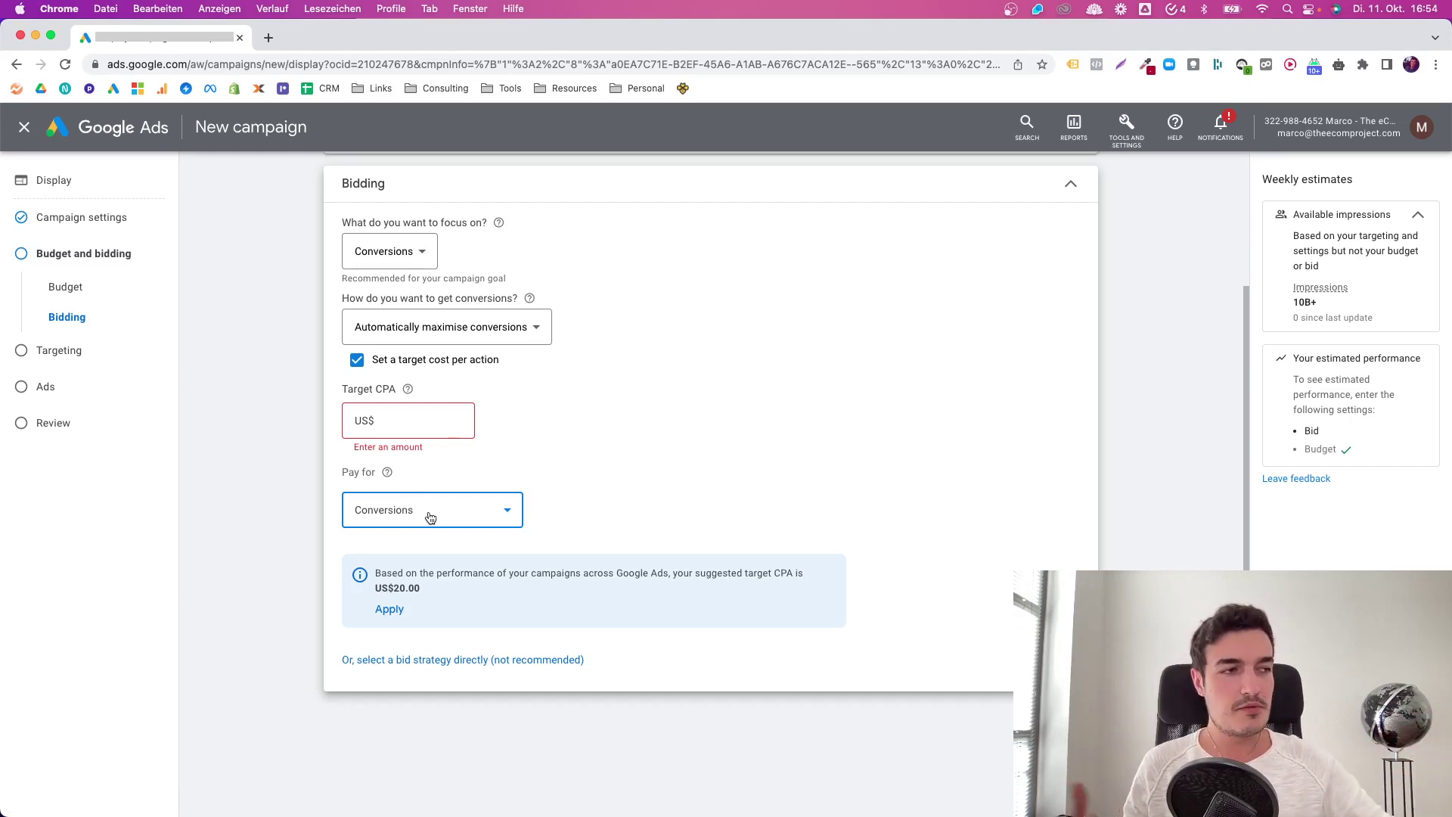
pyautogui.click(429, 517)
pyautogui.click(406, 555)
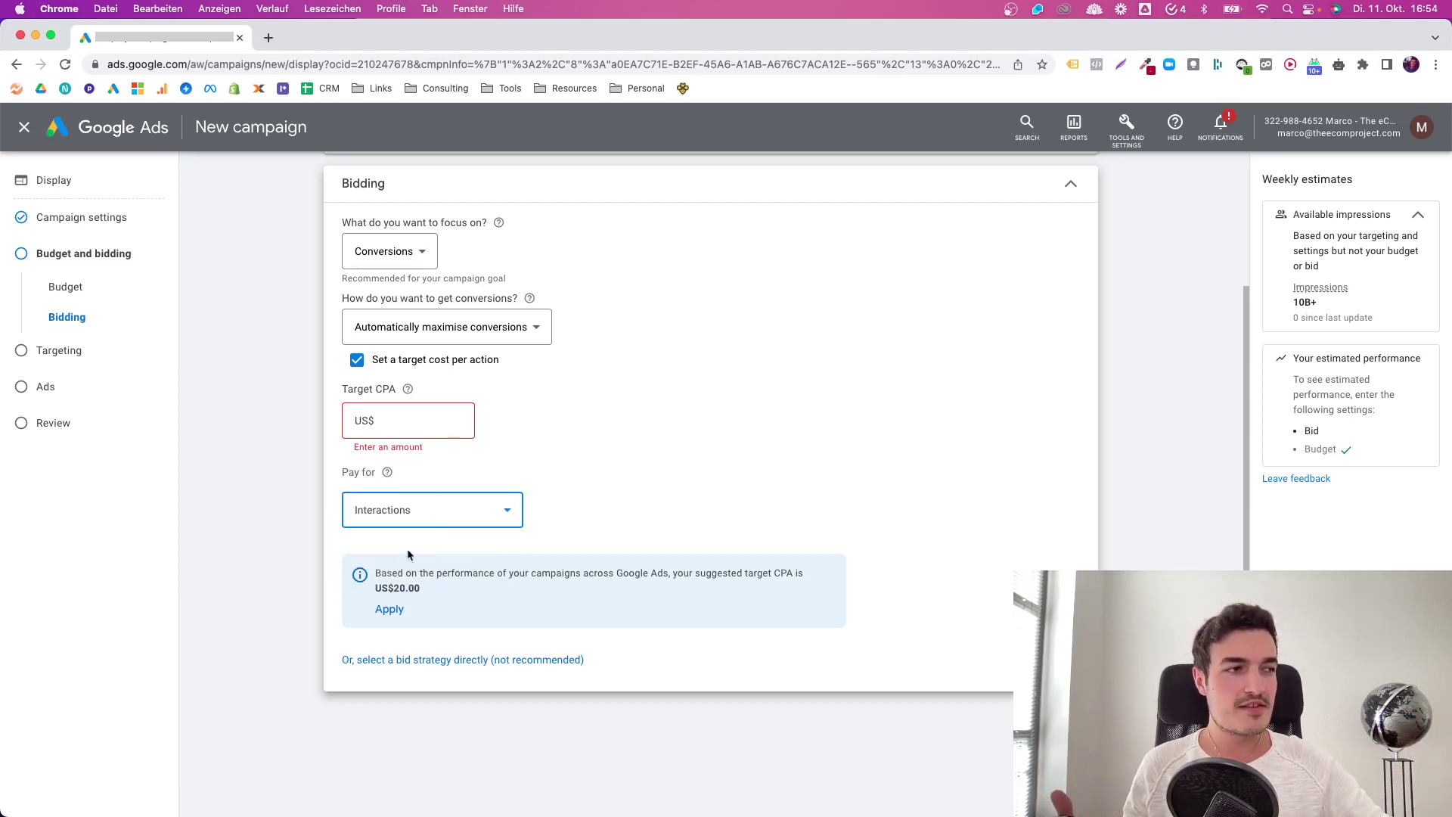
pyautogui.click(397, 420)
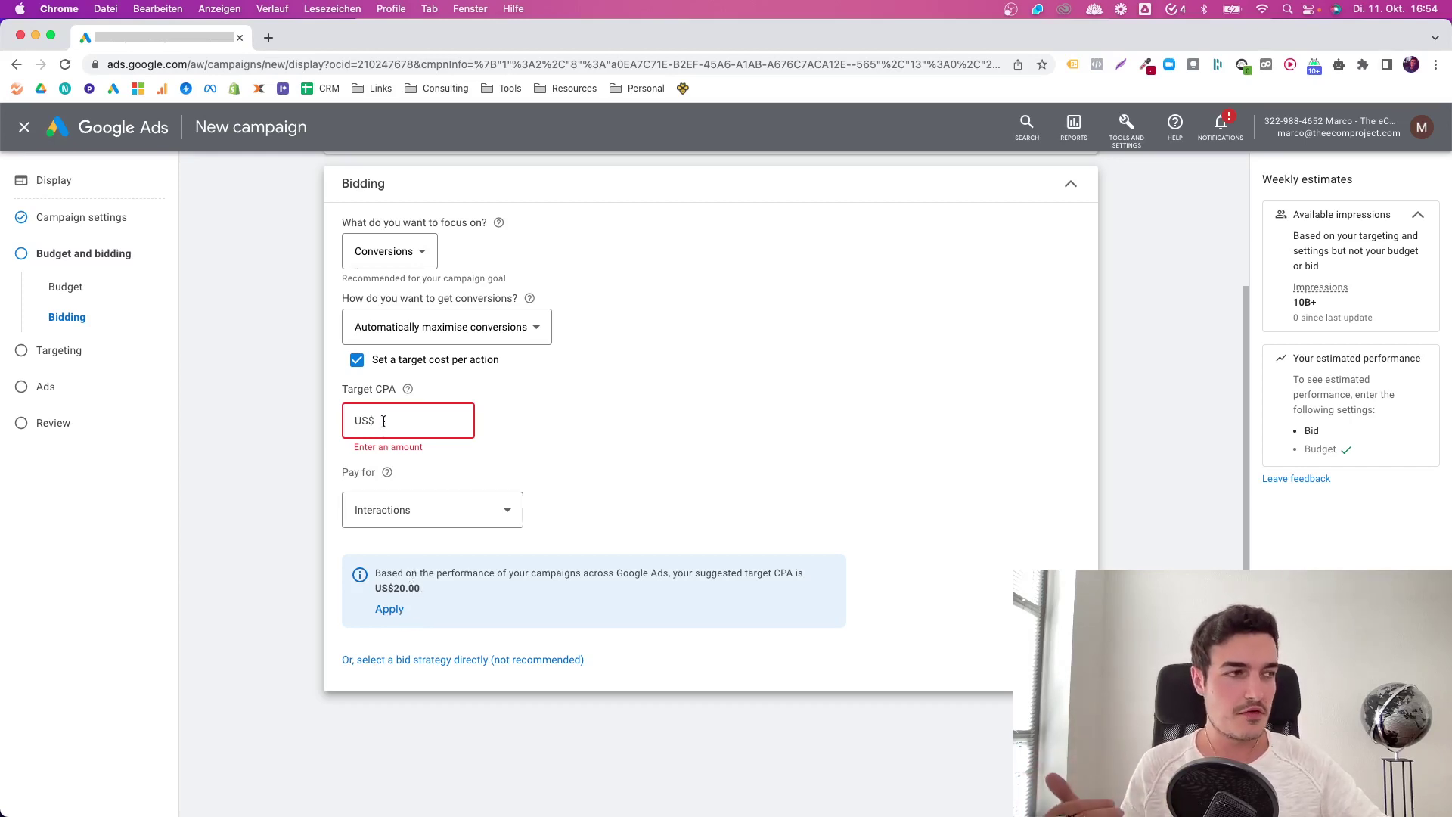
pyautogui.click(389, 609)
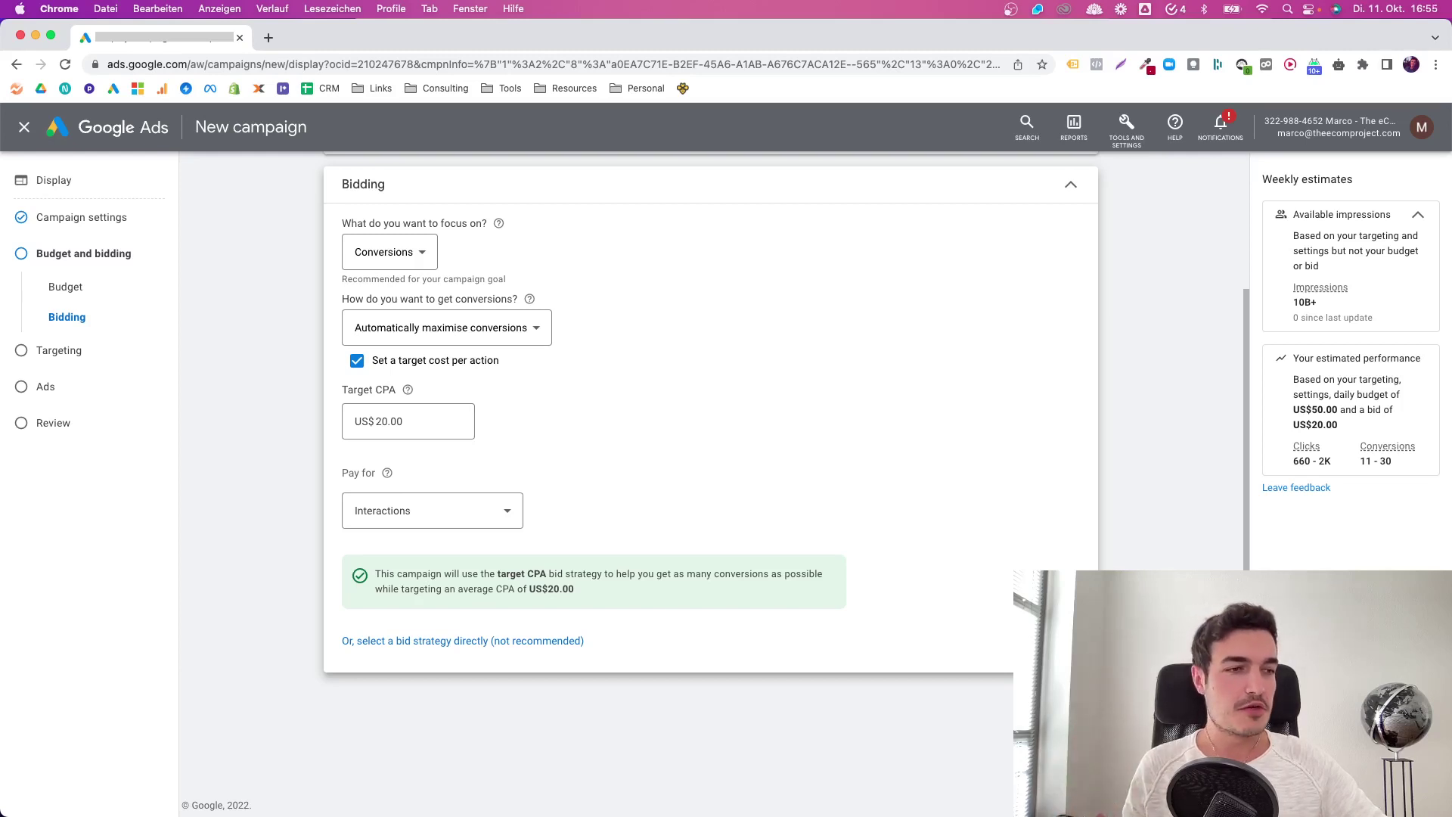
# Continue to the Targeting step and expand the Add targeting options.
pyautogui.click(1075, 702)
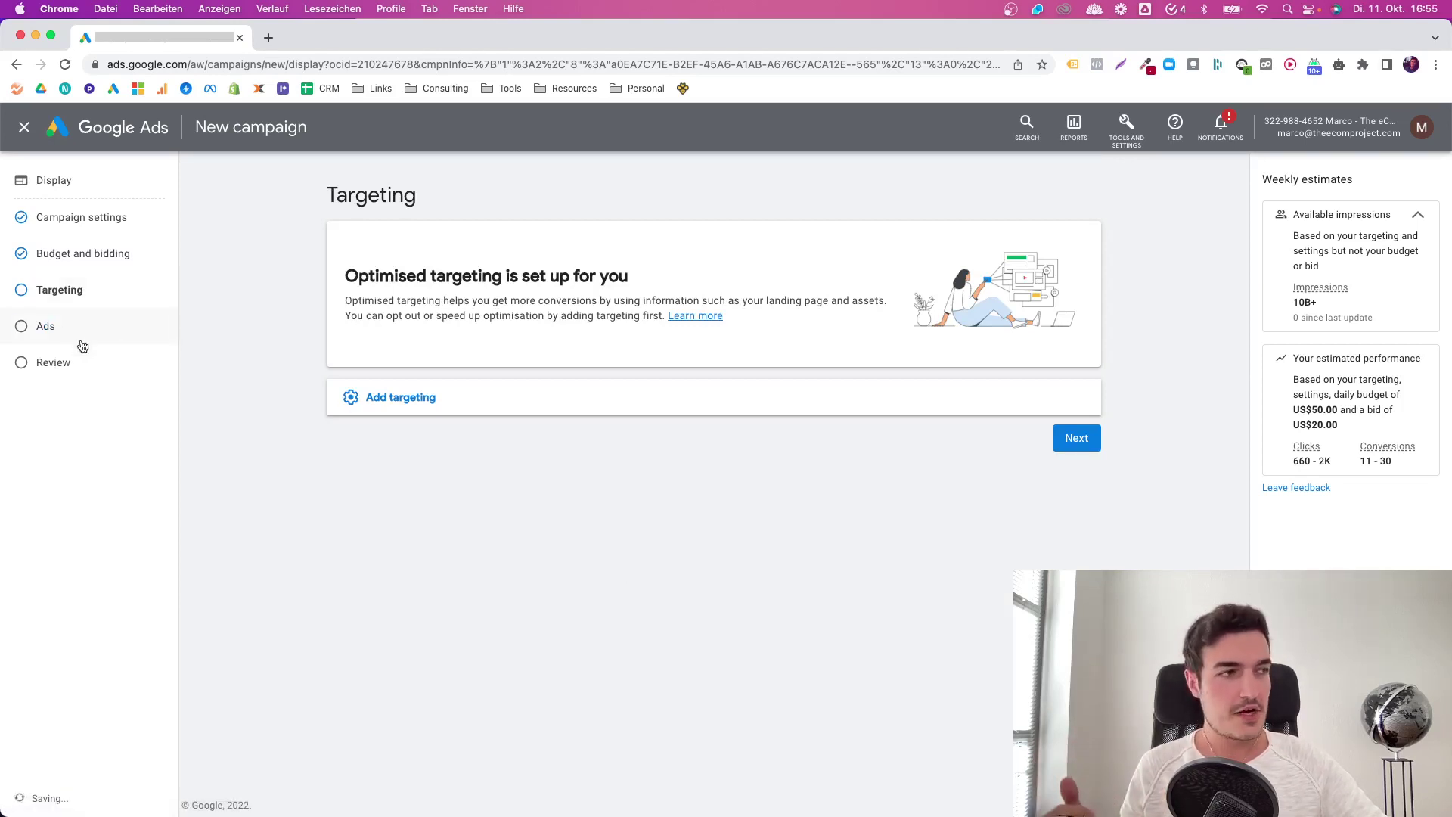
pyautogui.click(408, 395)
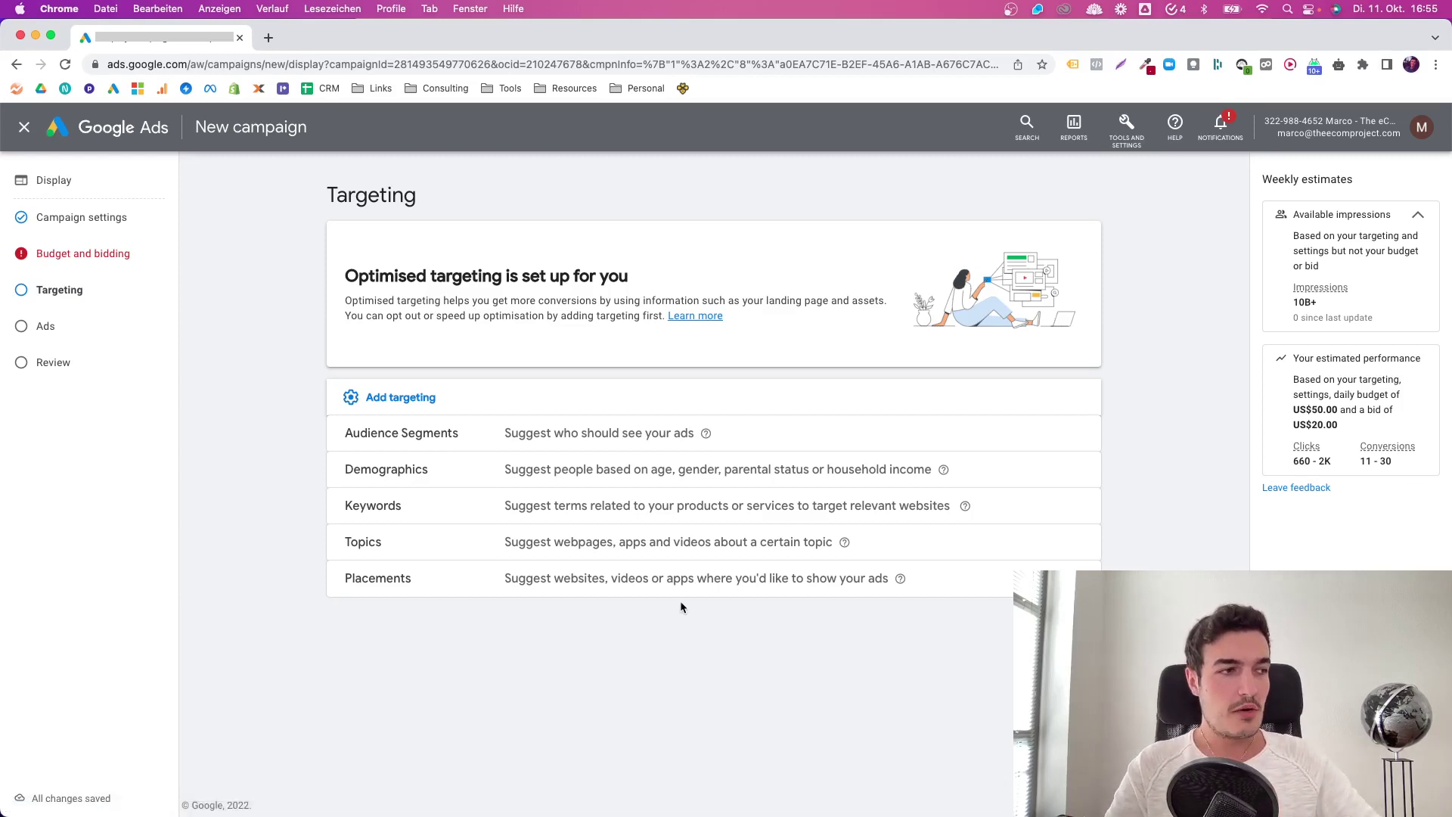
# Add a Placements targeting section and browse its empty placement editor.
pyautogui.click(671, 581)
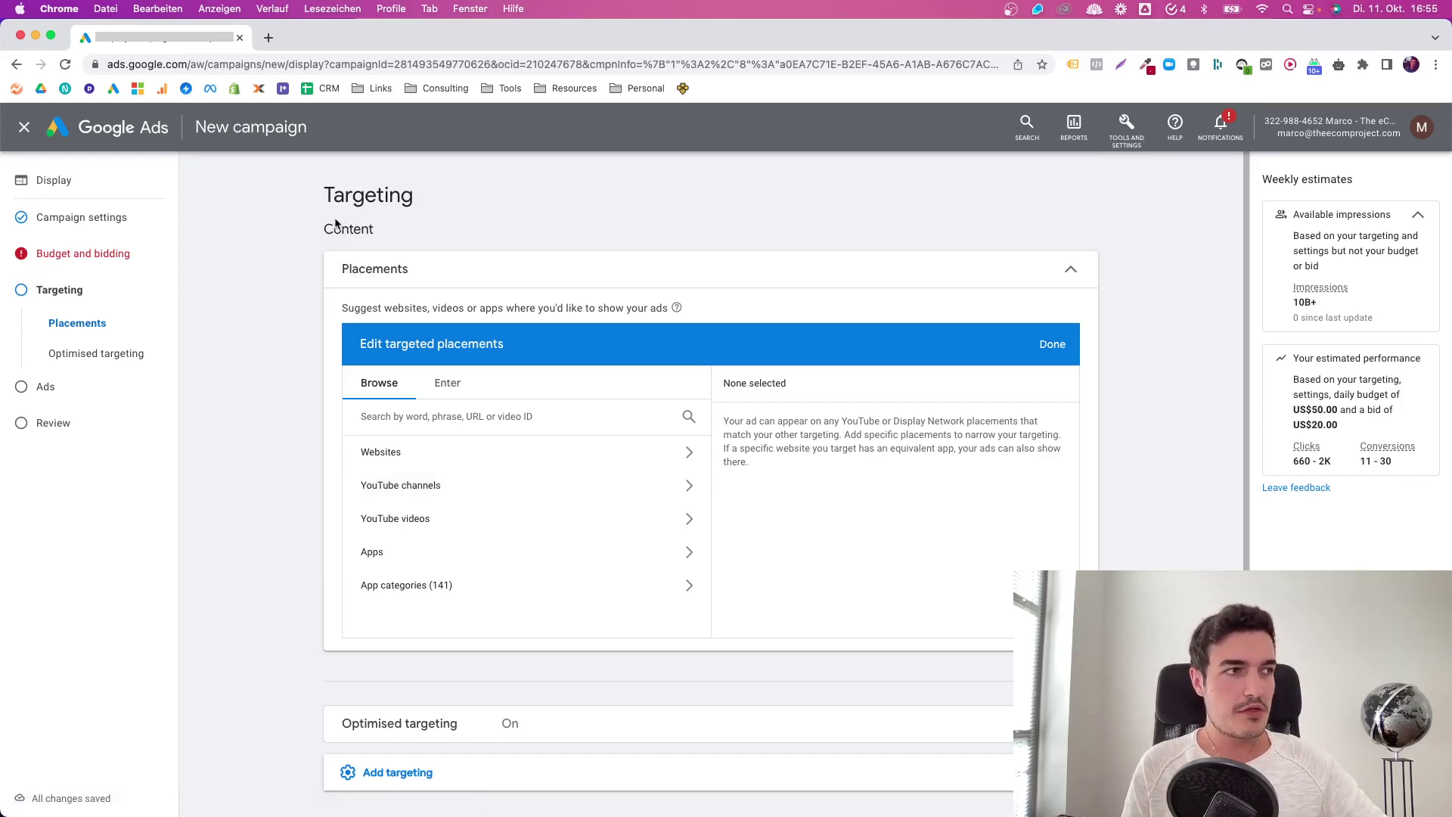
pyautogui.scroll(-1, 311, 286)
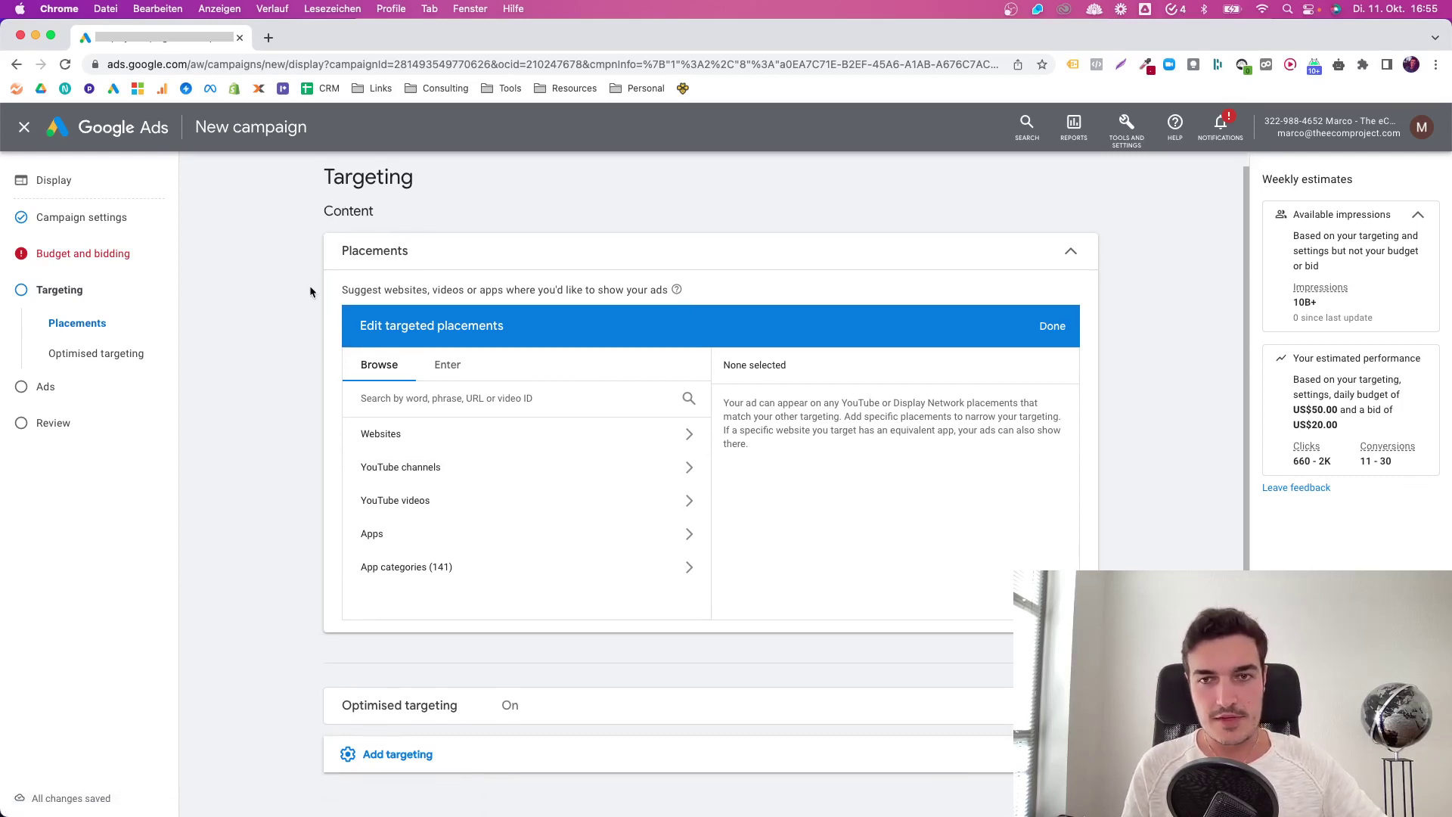
pyautogui.scroll(-3, 333, 376)
pyautogui.scroll(-4, 313, 614)
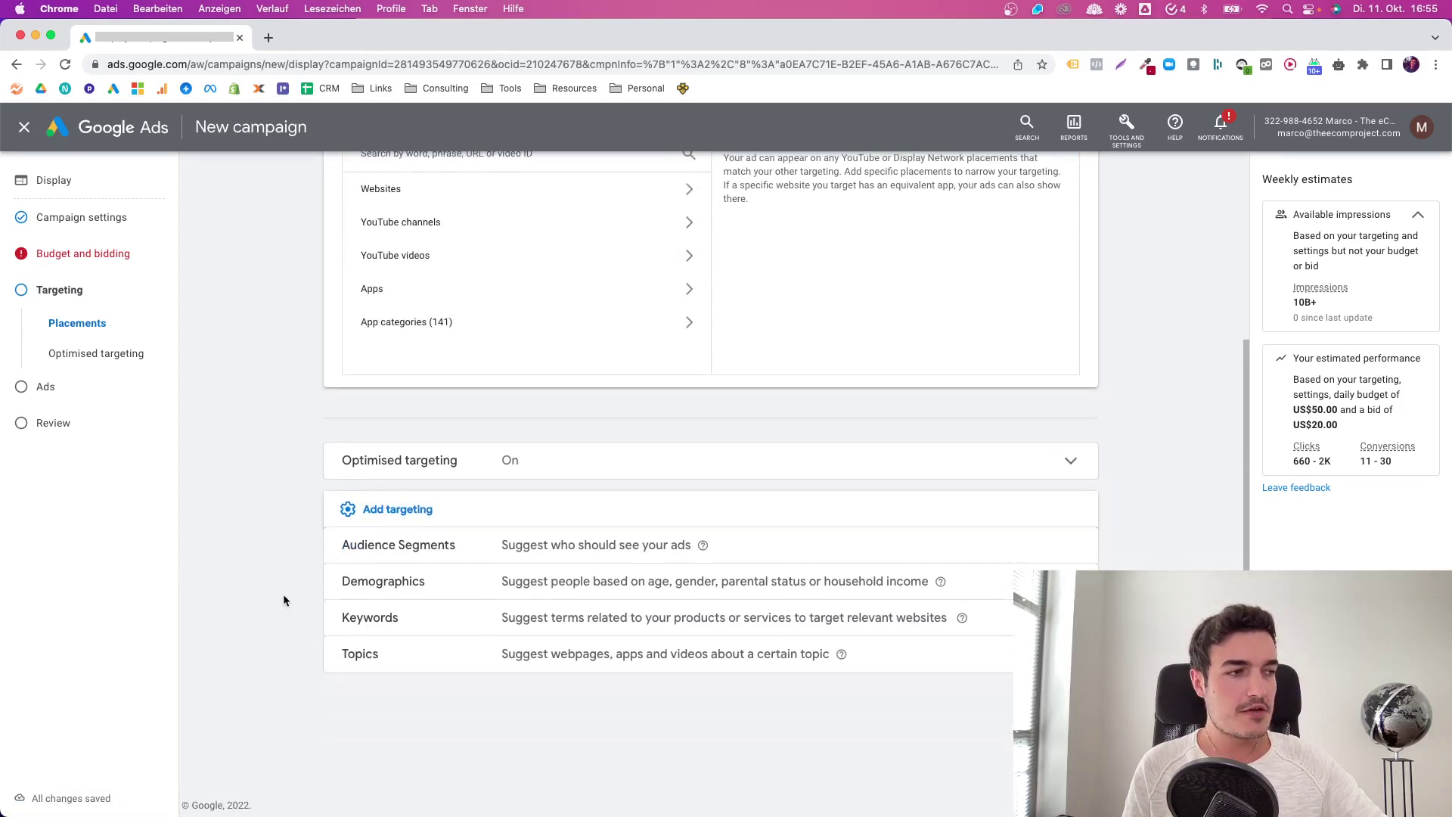
# Add a Topics section offering categories like Arts & Entertainment, Finance and Food & Drink.
pyautogui.click(493, 657)
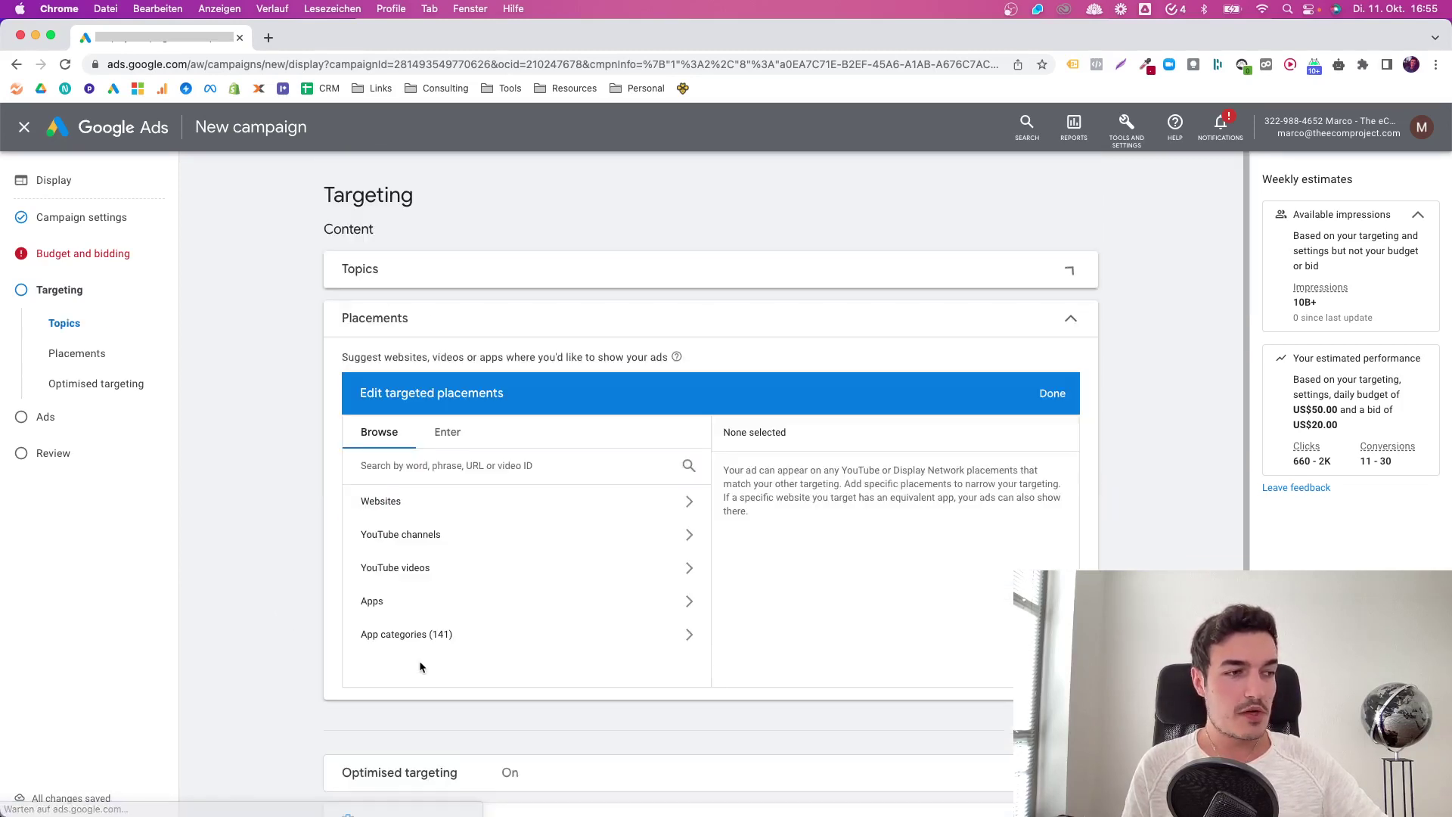
pyautogui.scroll(-10, 332, 620)
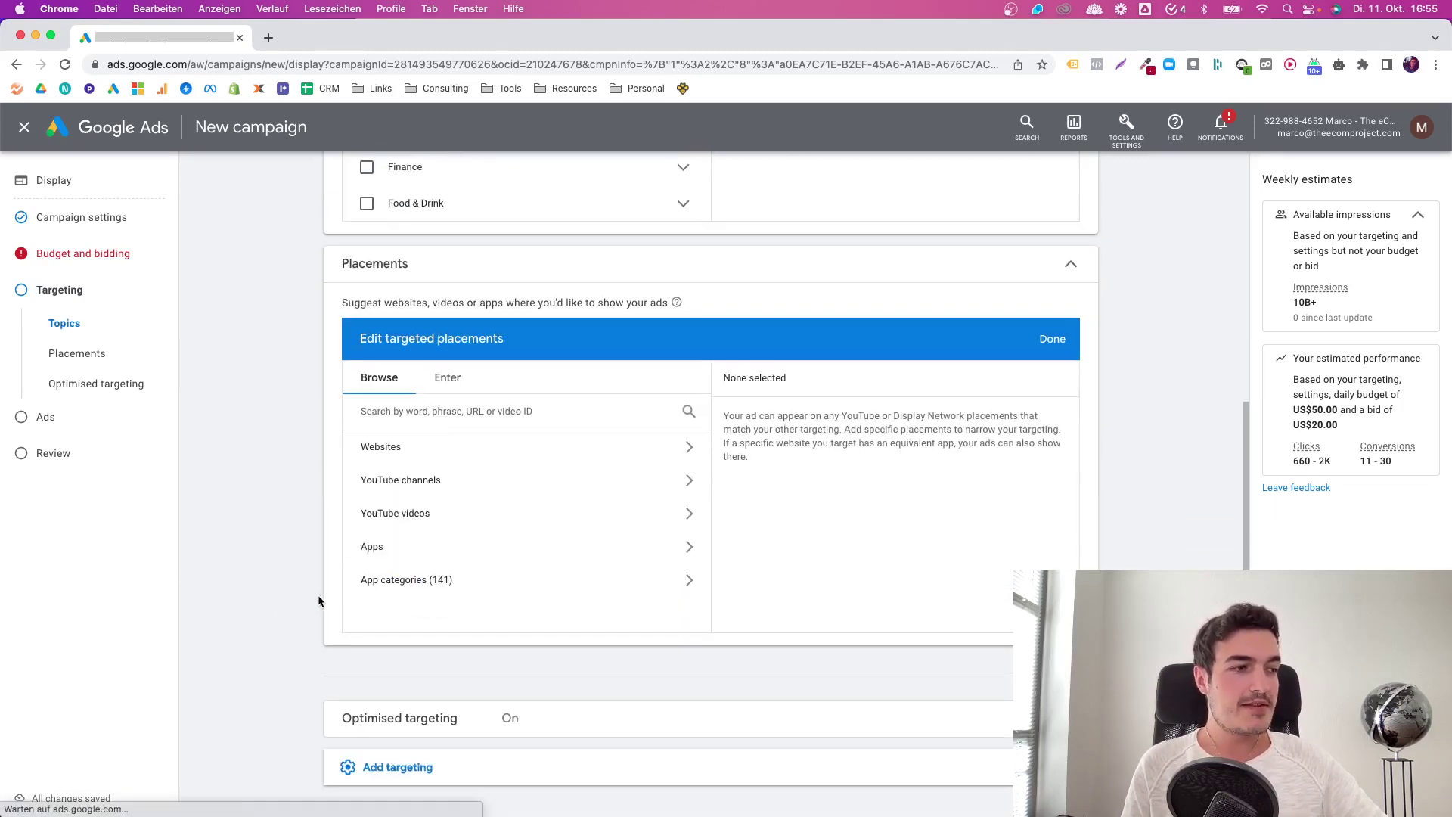
pyautogui.scroll(10, 318, 601)
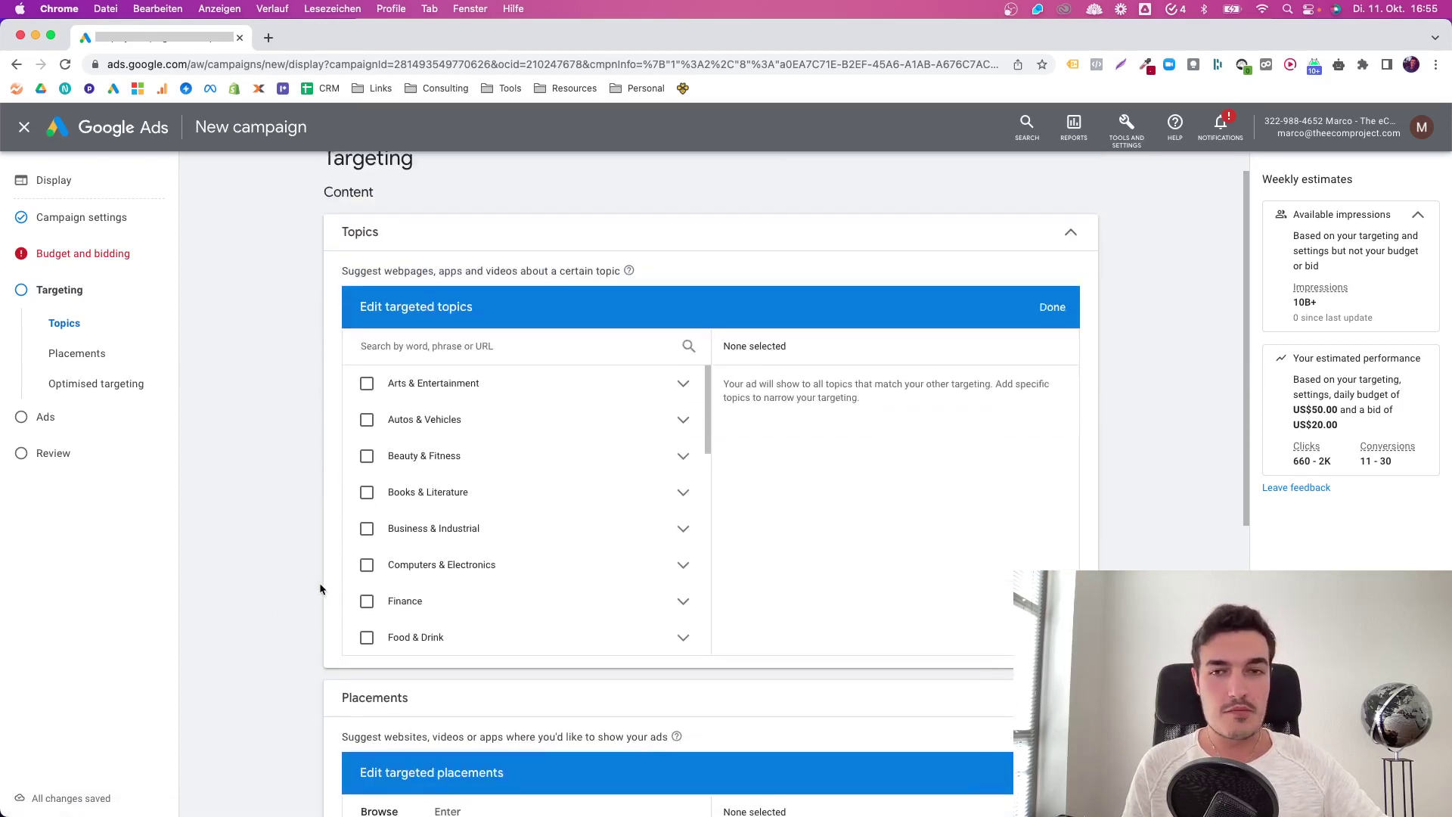
pyautogui.scroll(-10, 319, 583)
pyautogui.click(384, 652)
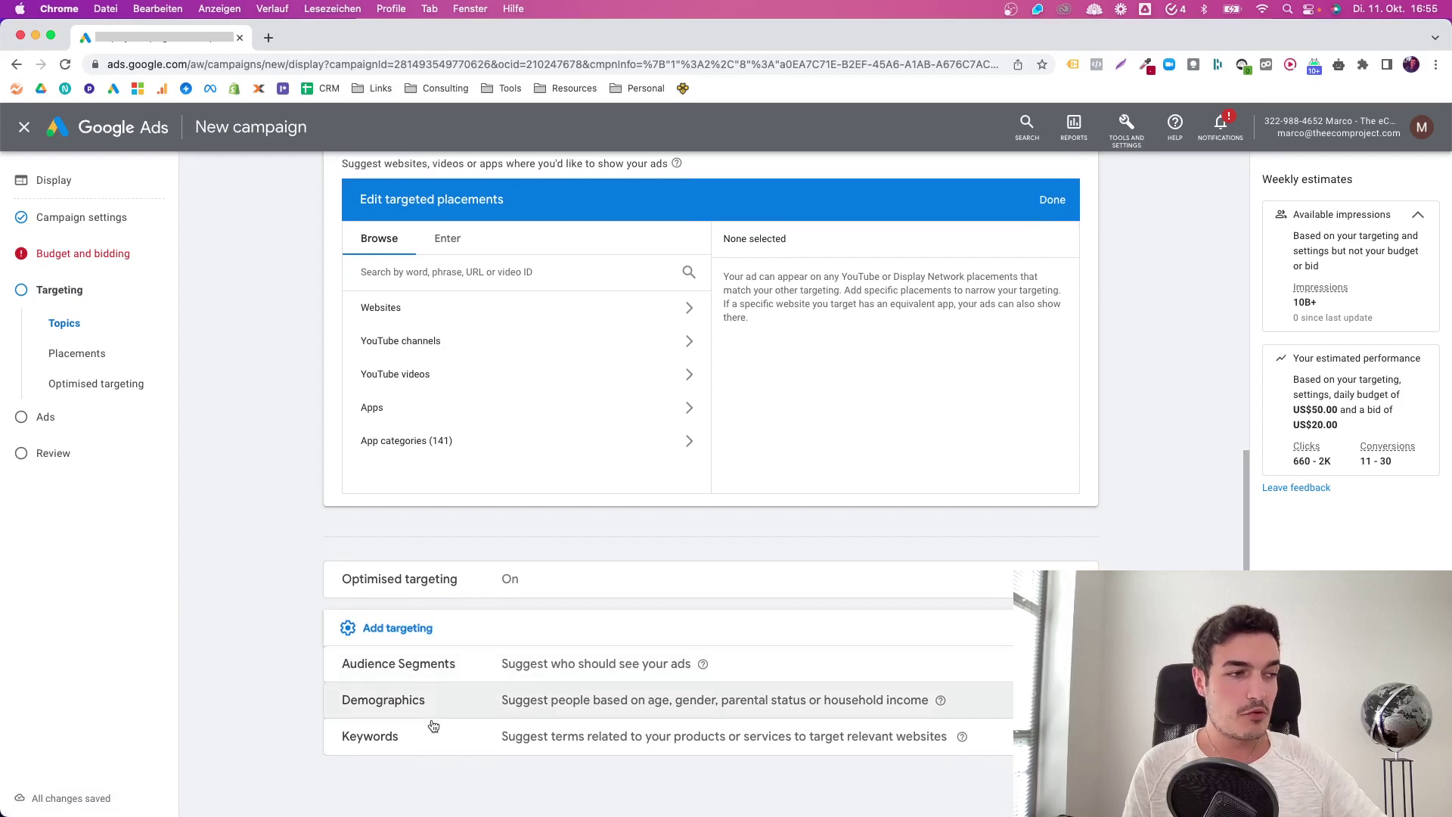
pyautogui.scroll(1, 306, 581)
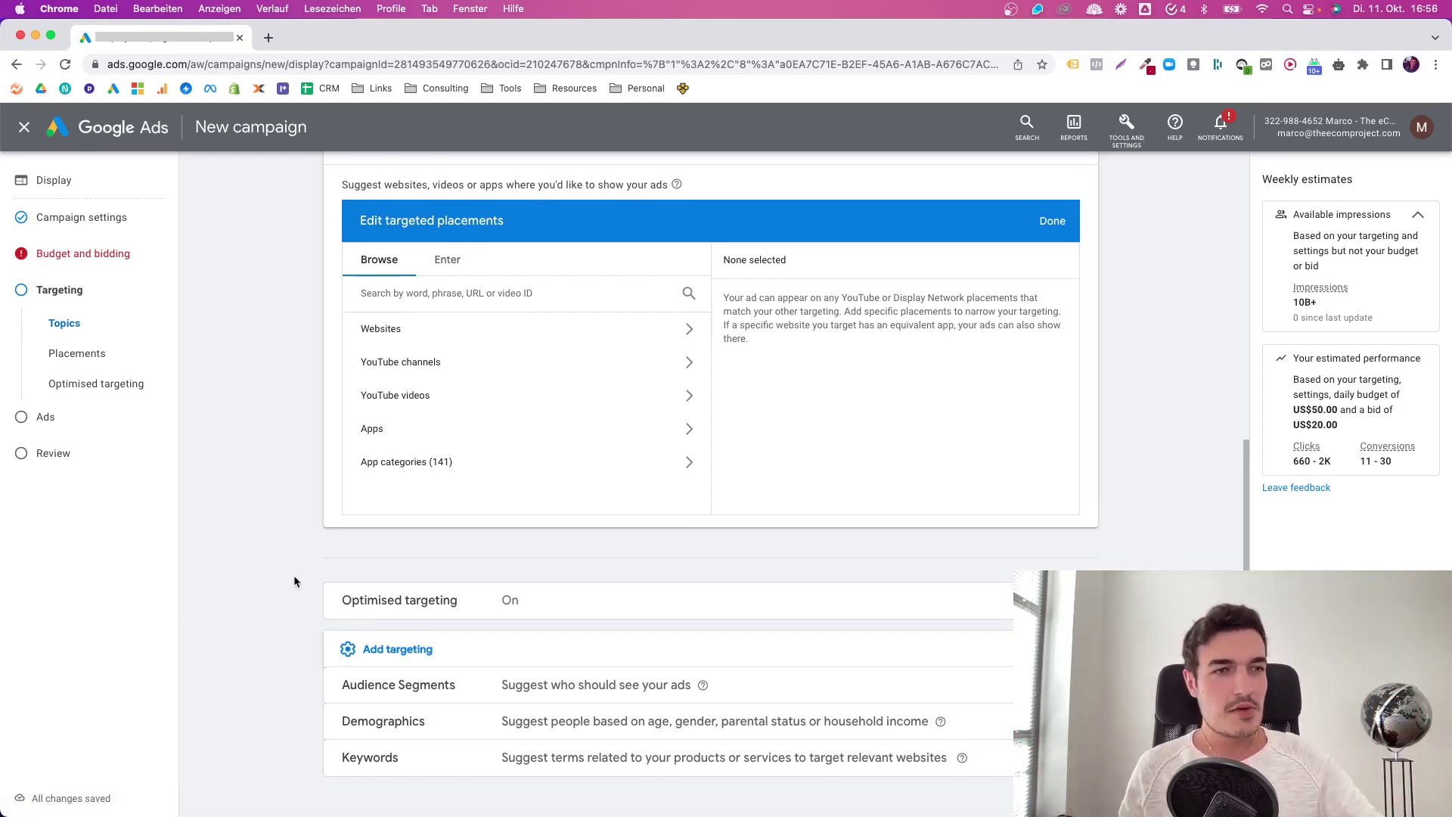
pyautogui.scroll(5, 317, 553)
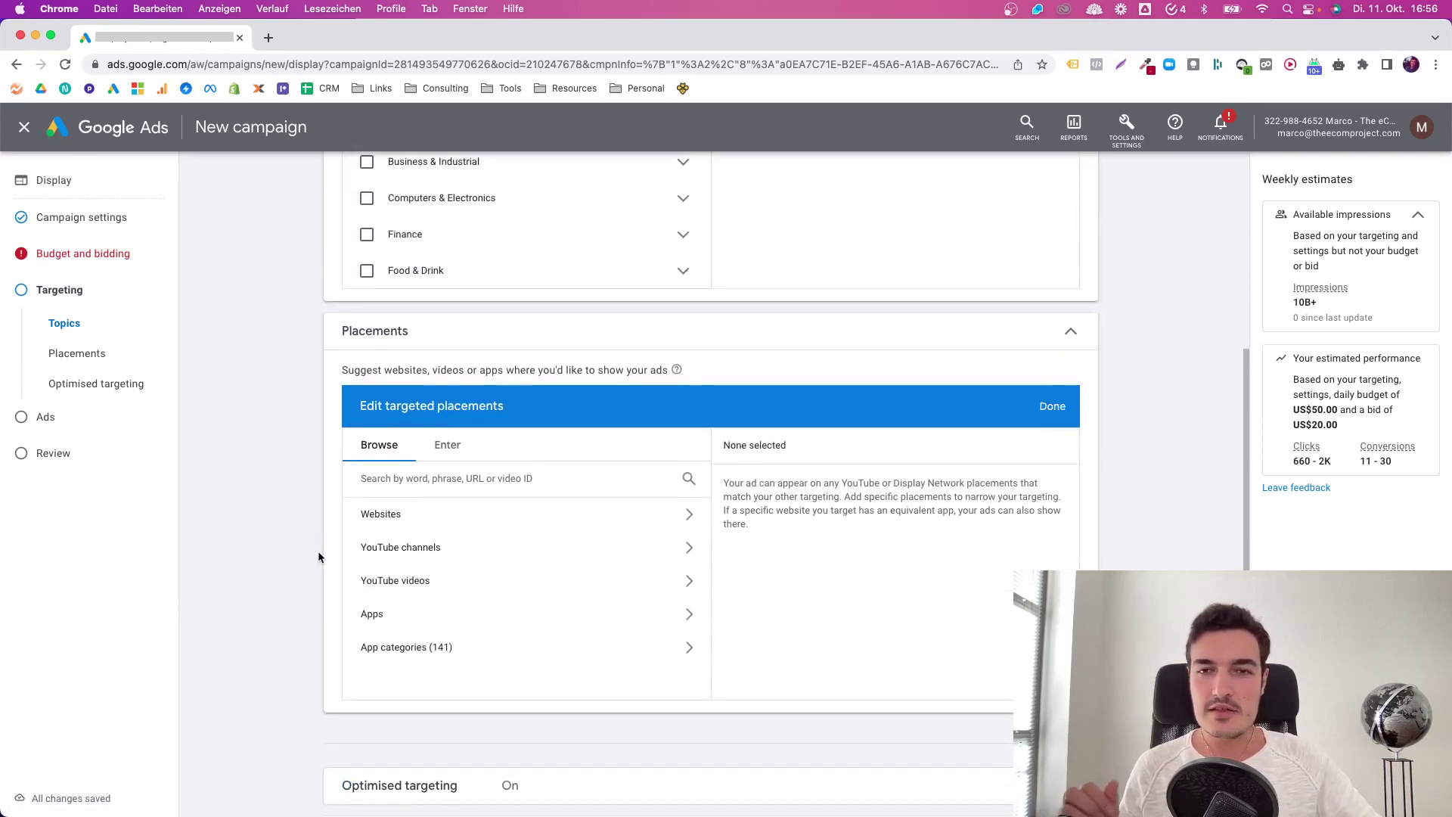
pyautogui.scroll(2, 319, 558)
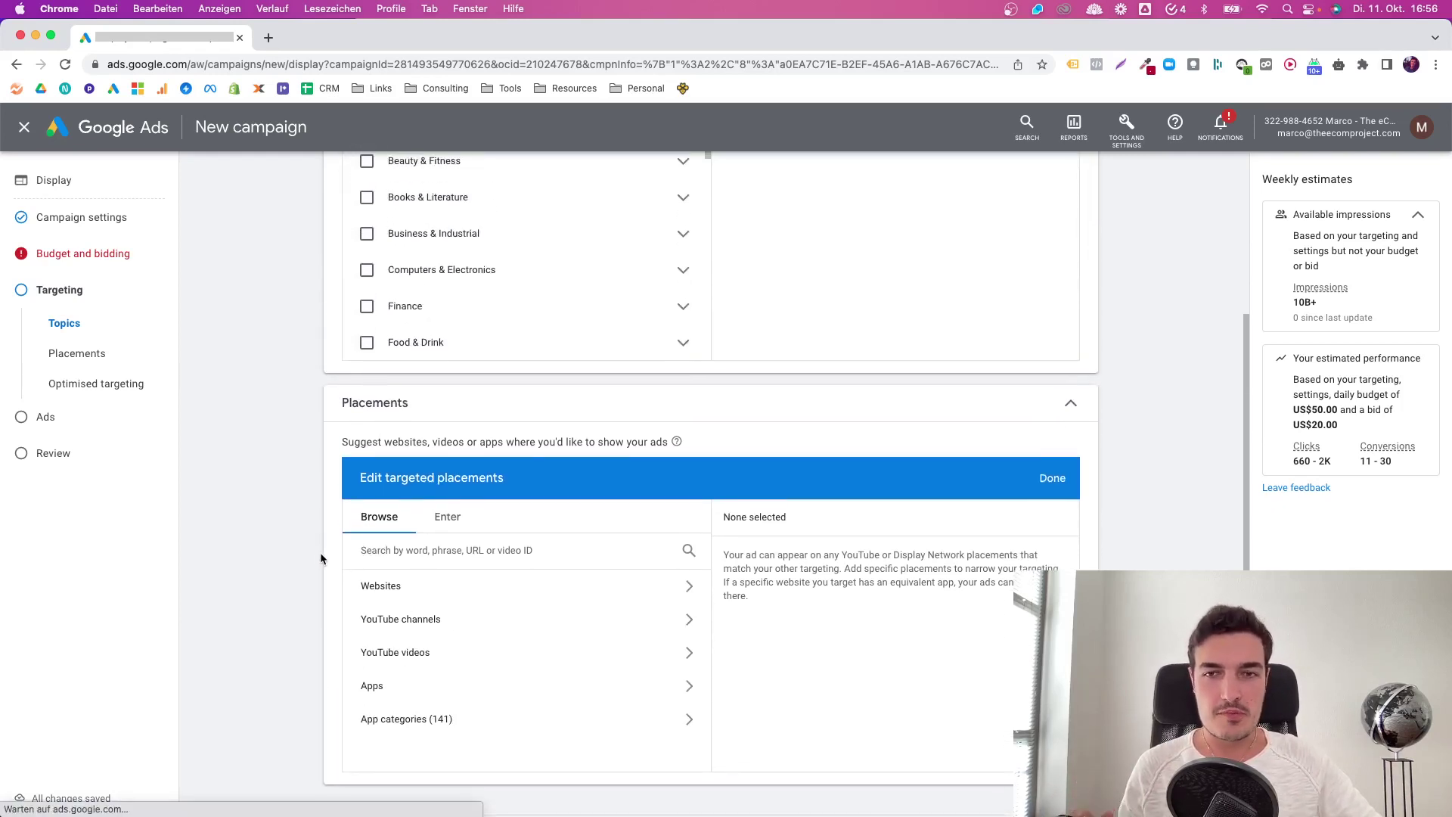
pyautogui.scroll(2, 321, 558)
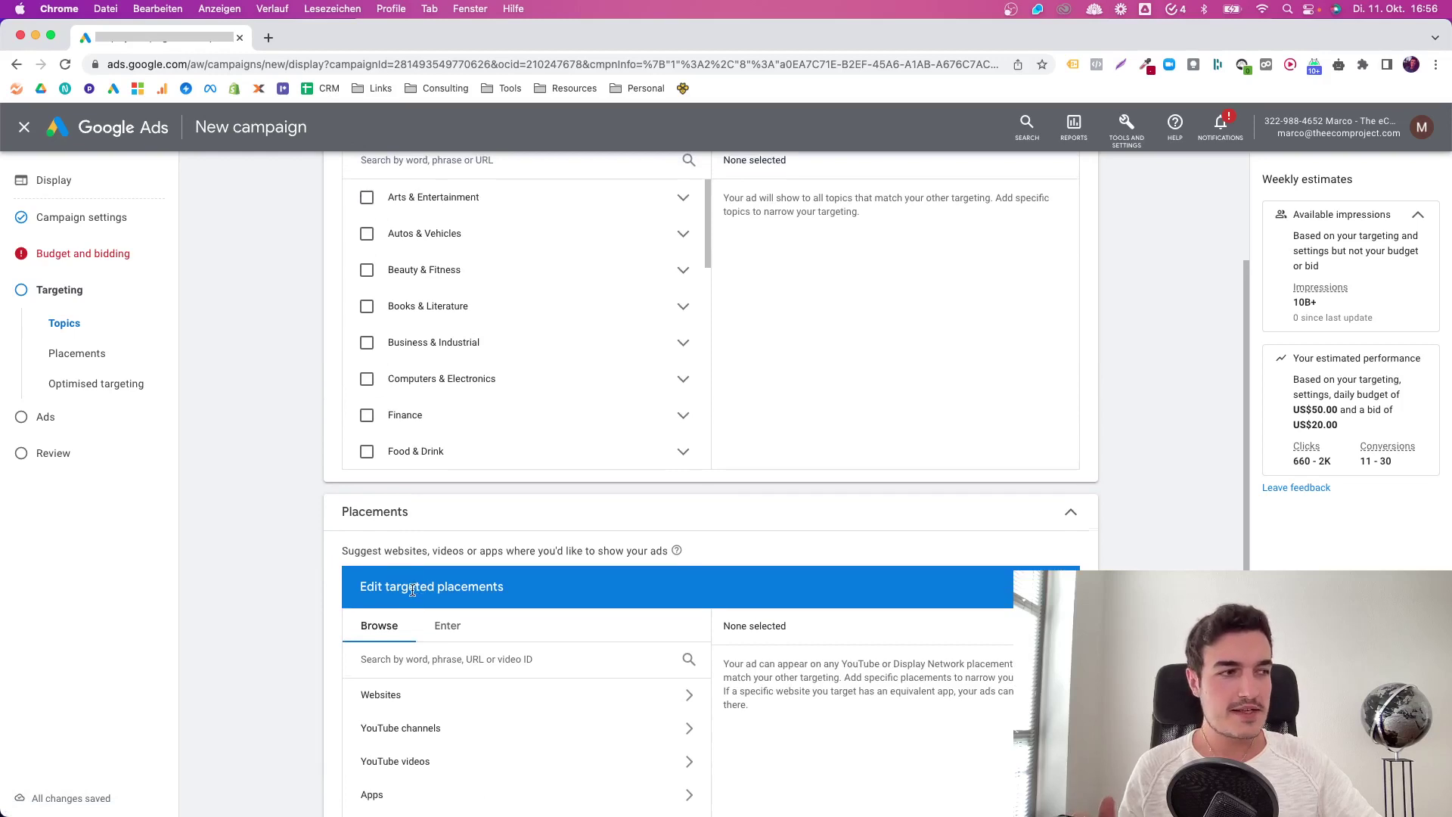
pyautogui.scroll(-3, 418, 665)
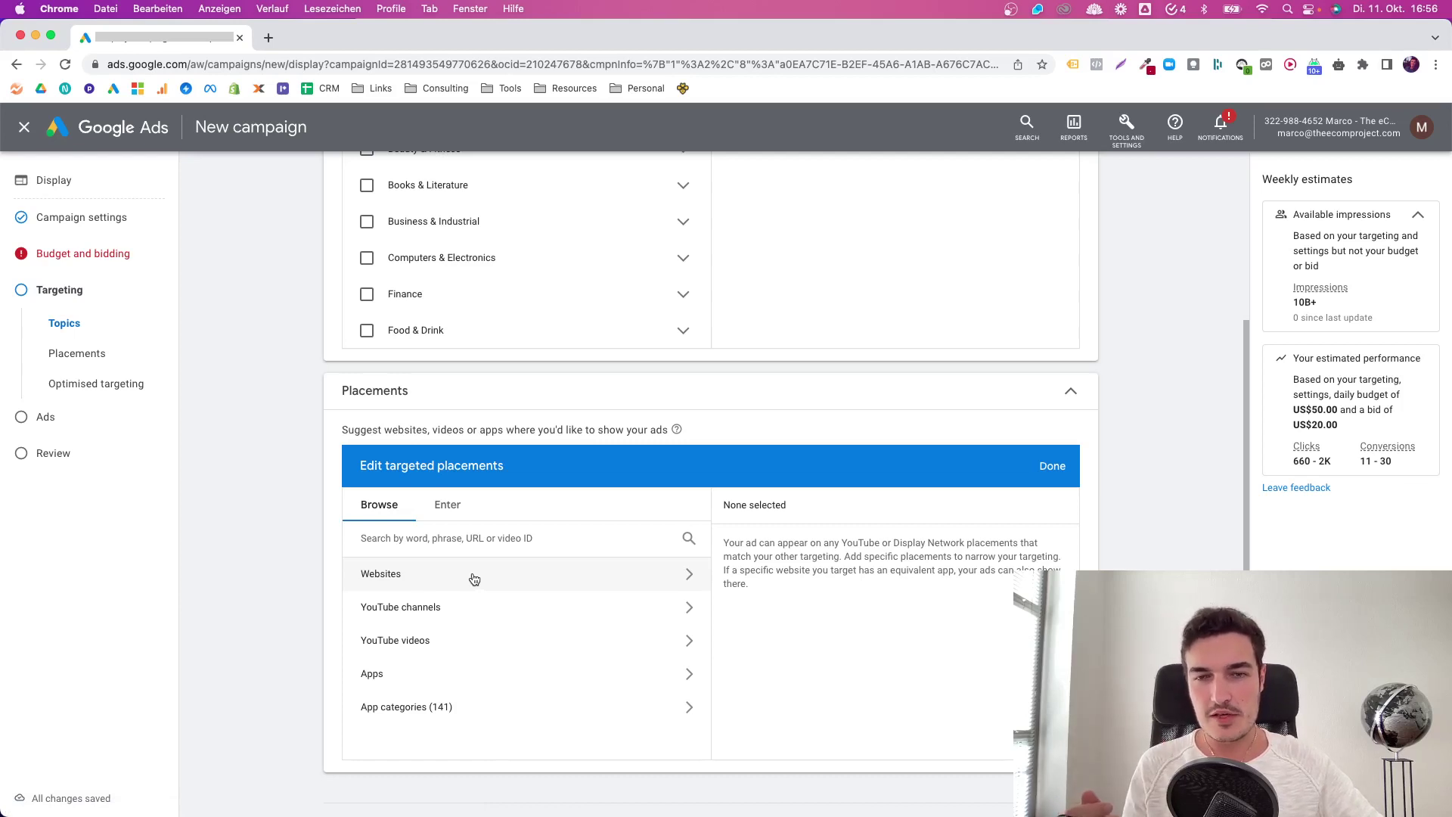
pyautogui.scroll(5, 519, 580)
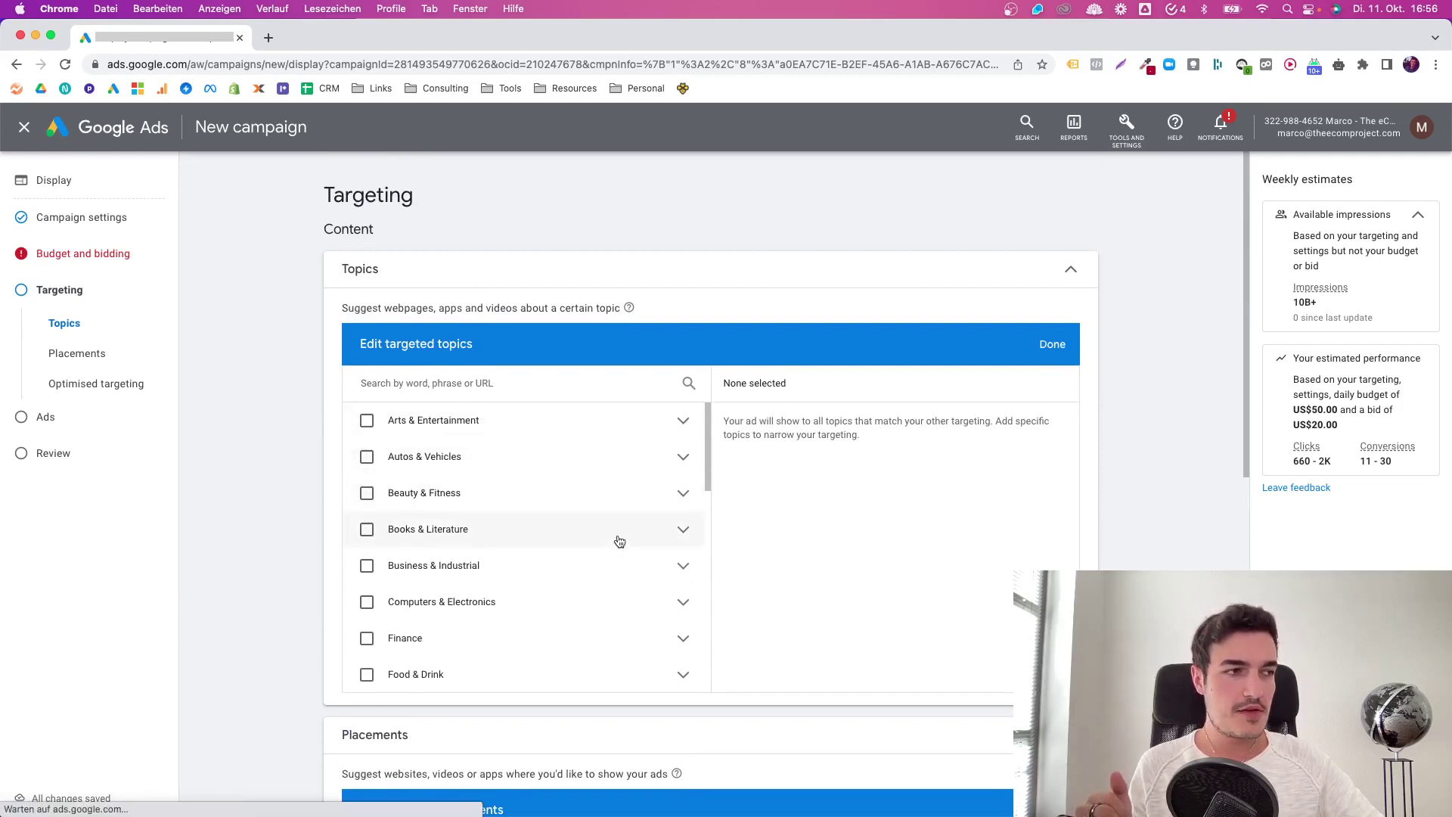
# Browse Beauty & Fitness > Fitness topics and target Yoga & Pilates, leaving Bodybuilding unticked.
pyautogui.click(676, 505)
pyautogui.scroll(-3, 600, 546)
pyautogui.click(687, 551)
pyautogui.scroll(-2, 598, 515)
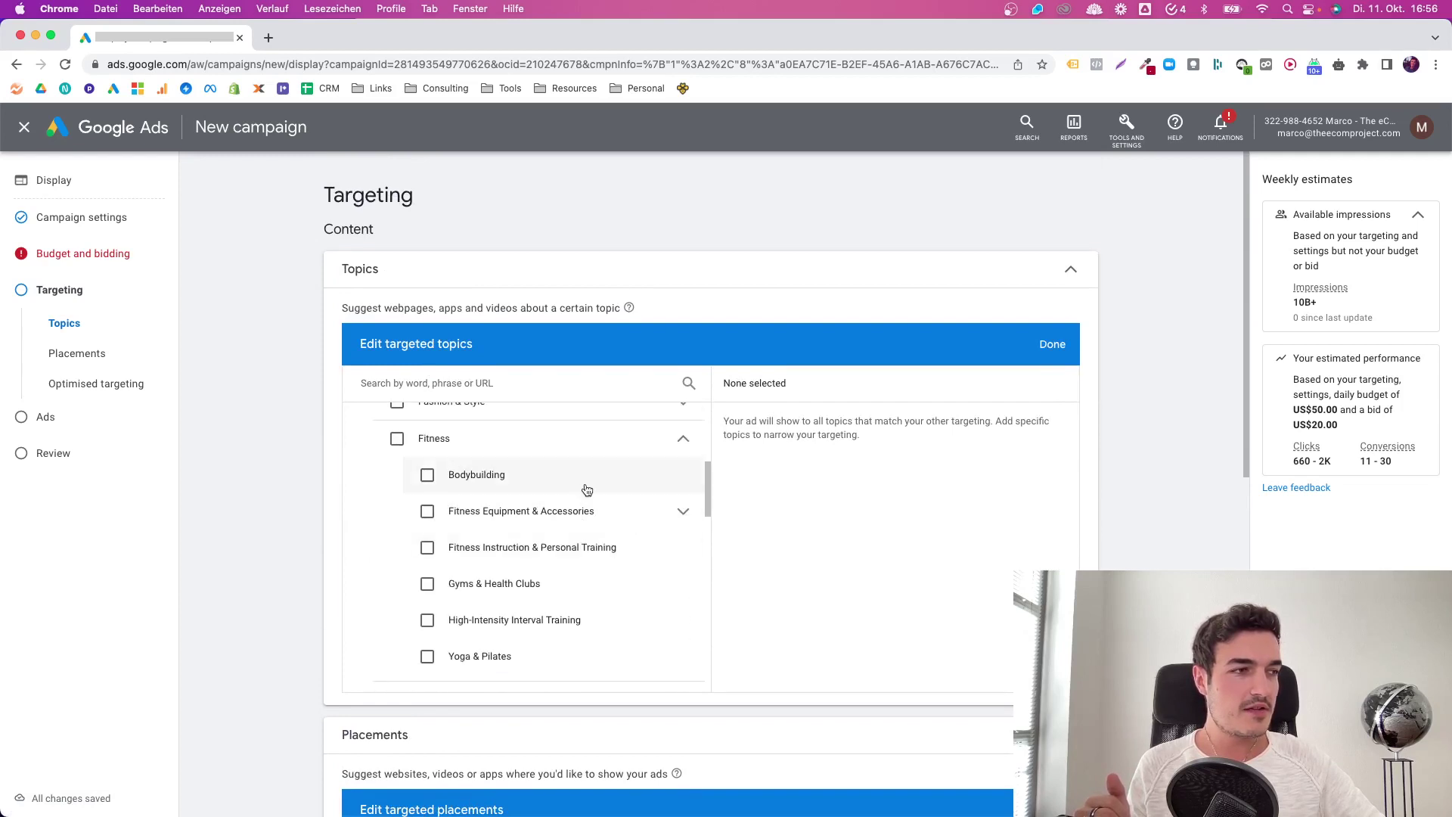
pyautogui.click(581, 485)
pyautogui.click(581, 485)
pyautogui.scroll(-2, 552, 559)
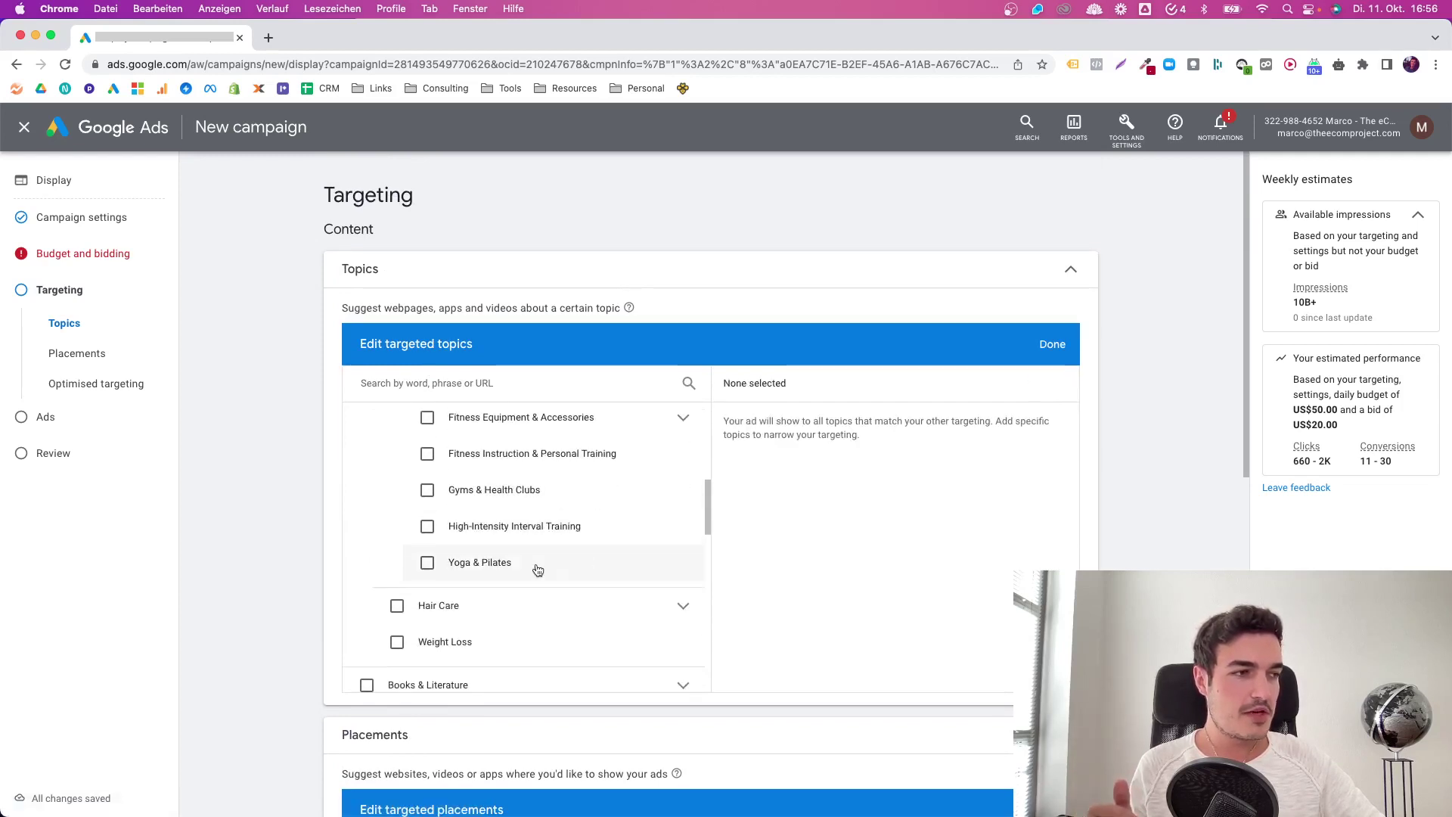
pyautogui.click(530, 566)
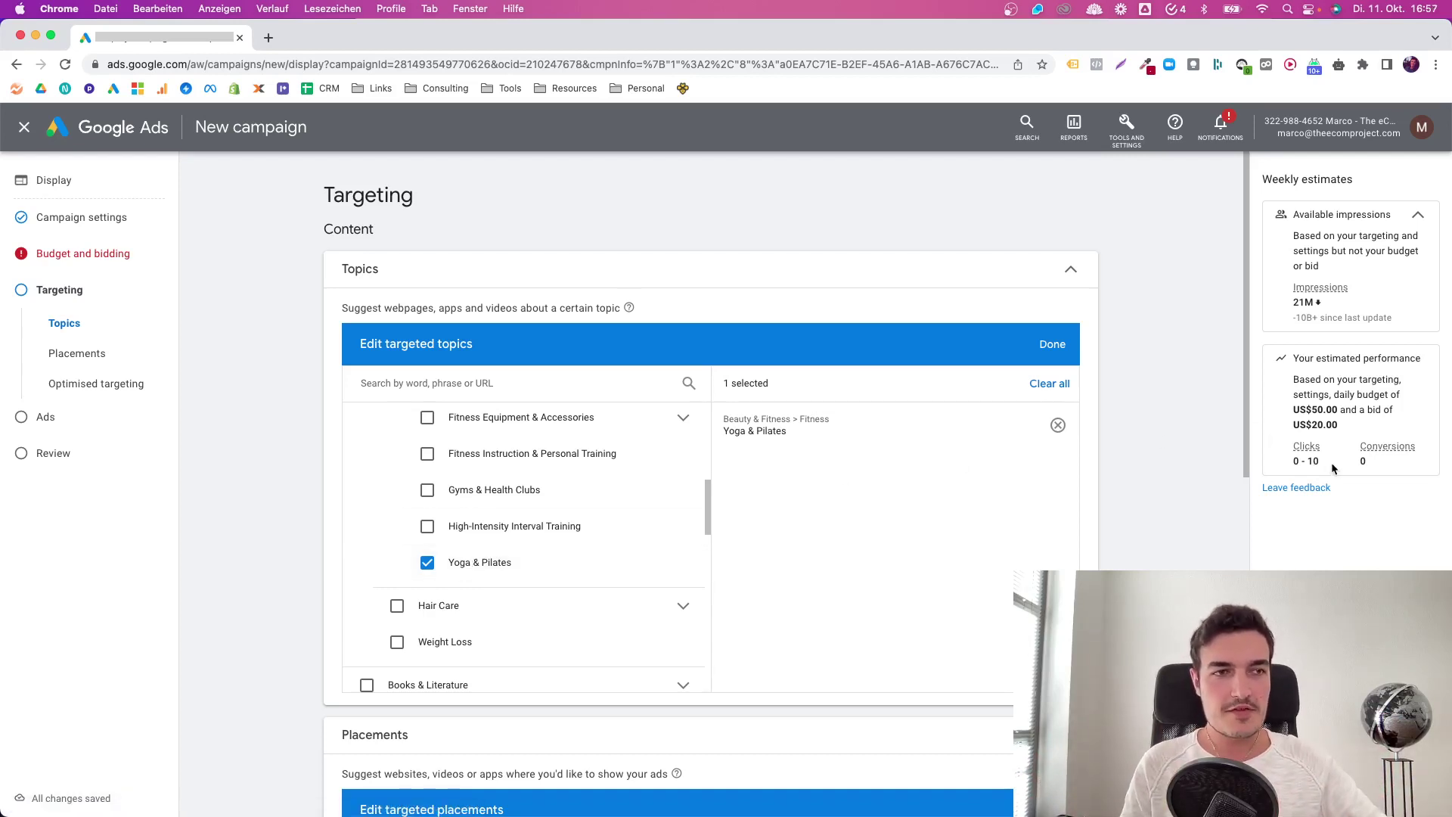
# Untick Yoga & Pilates so no topics remain selected, then scroll down to Add targeting.
pyautogui.scroll(-10, 1209, 437)
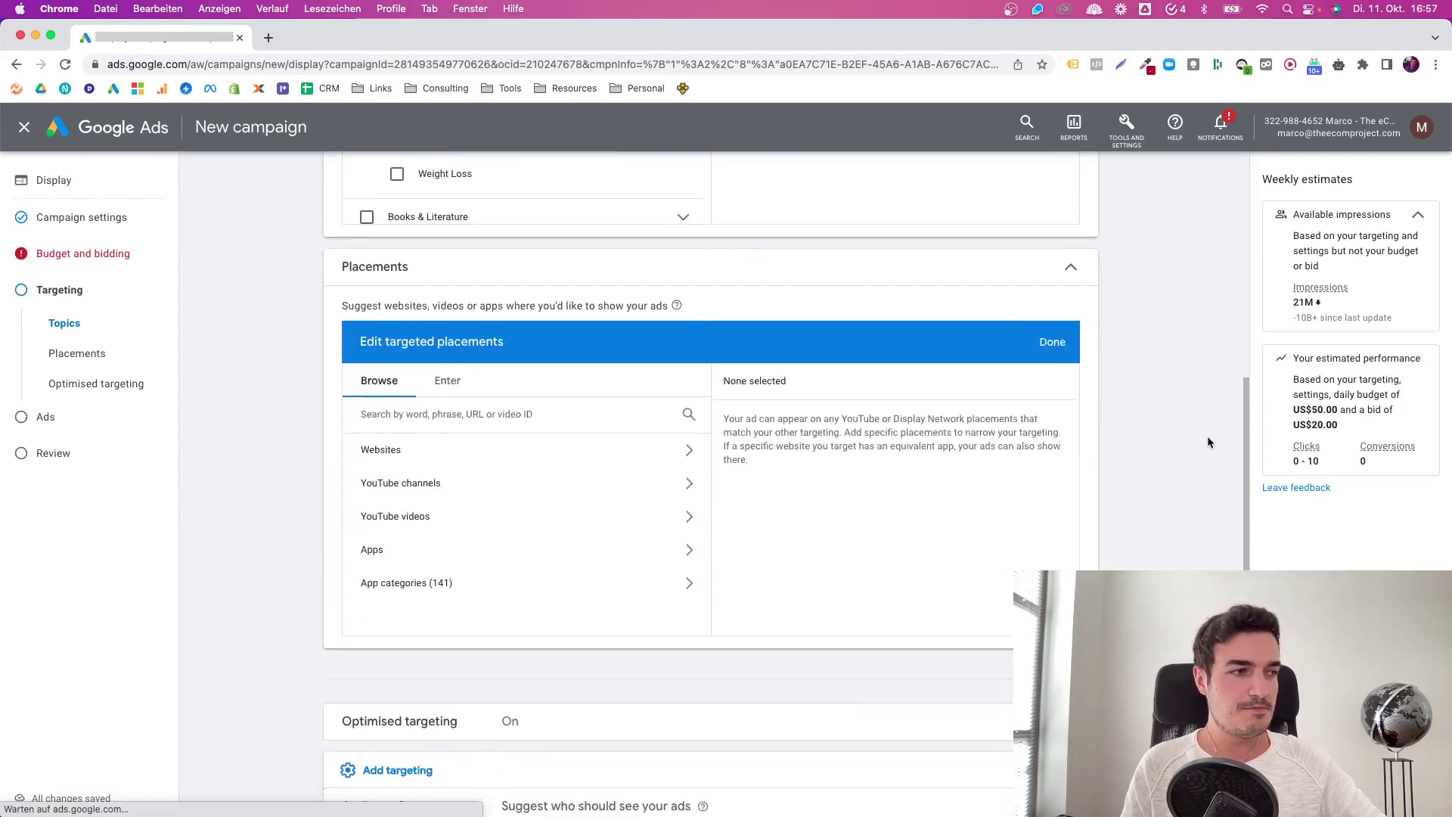
pyautogui.scroll(8, 1207, 436)
pyautogui.scroll(3, 1208, 436)
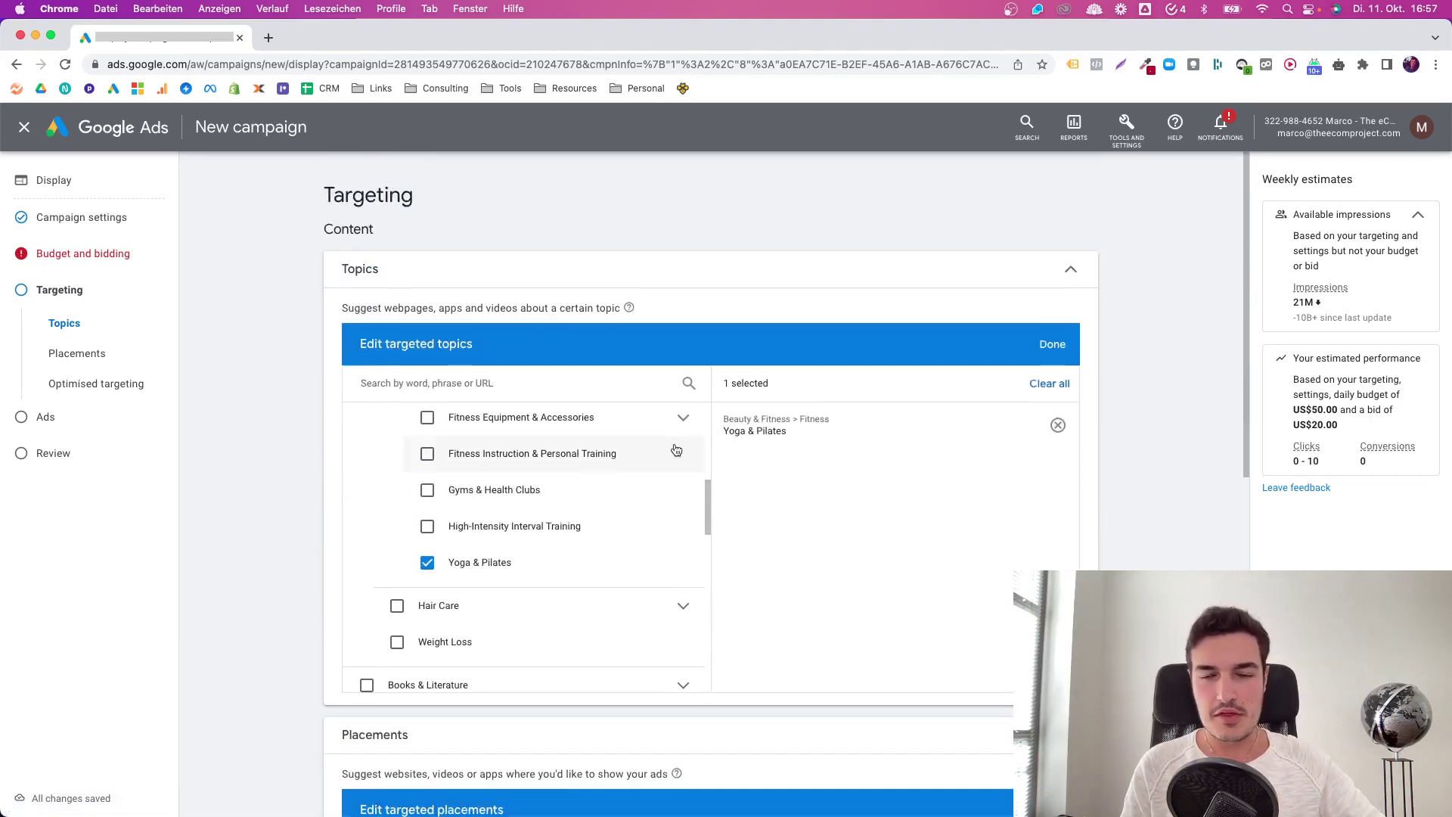
pyautogui.click(428, 562)
pyautogui.scroll(-15, 619, 497)
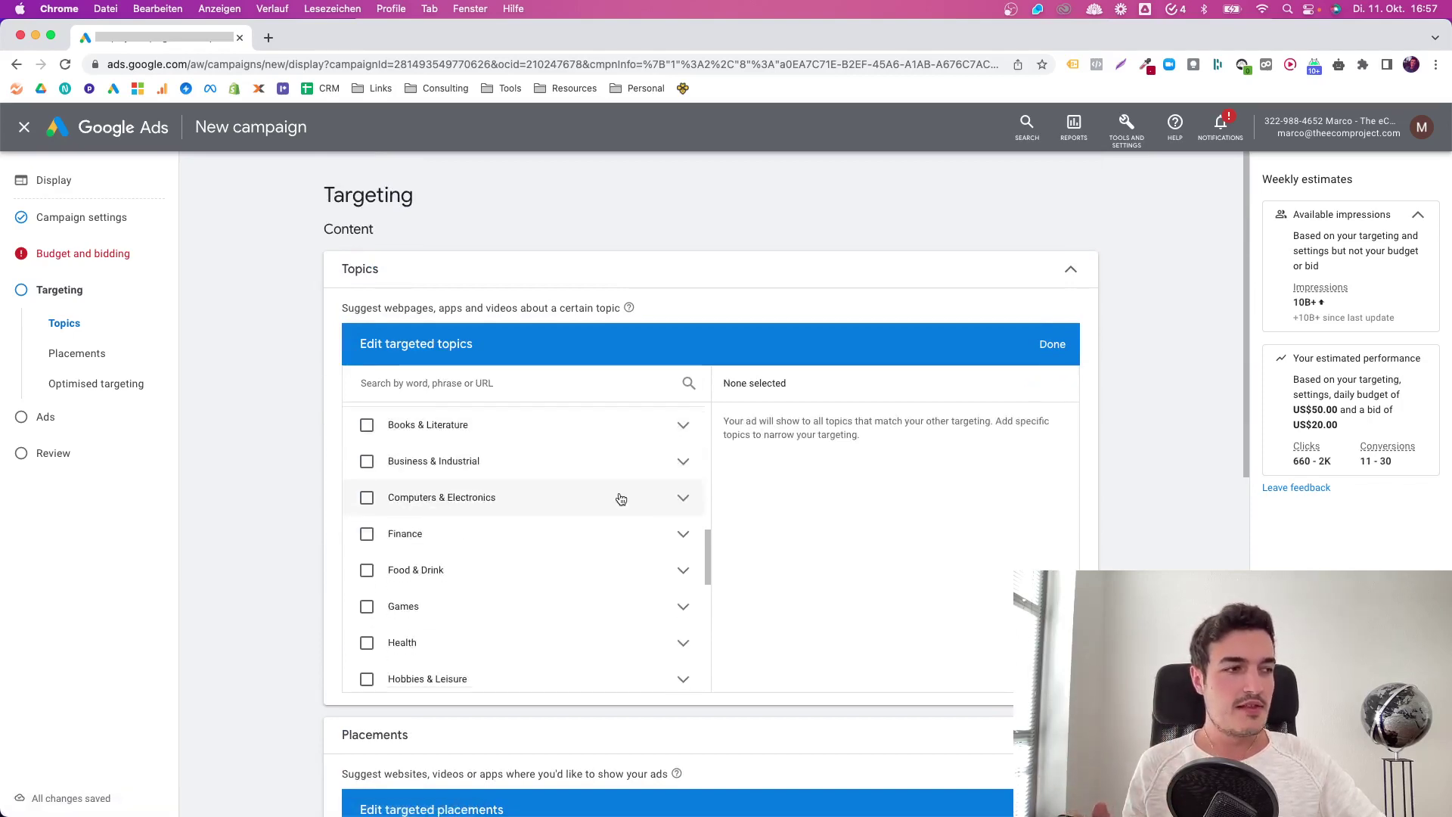
pyautogui.scroll(-10, 314, 499)
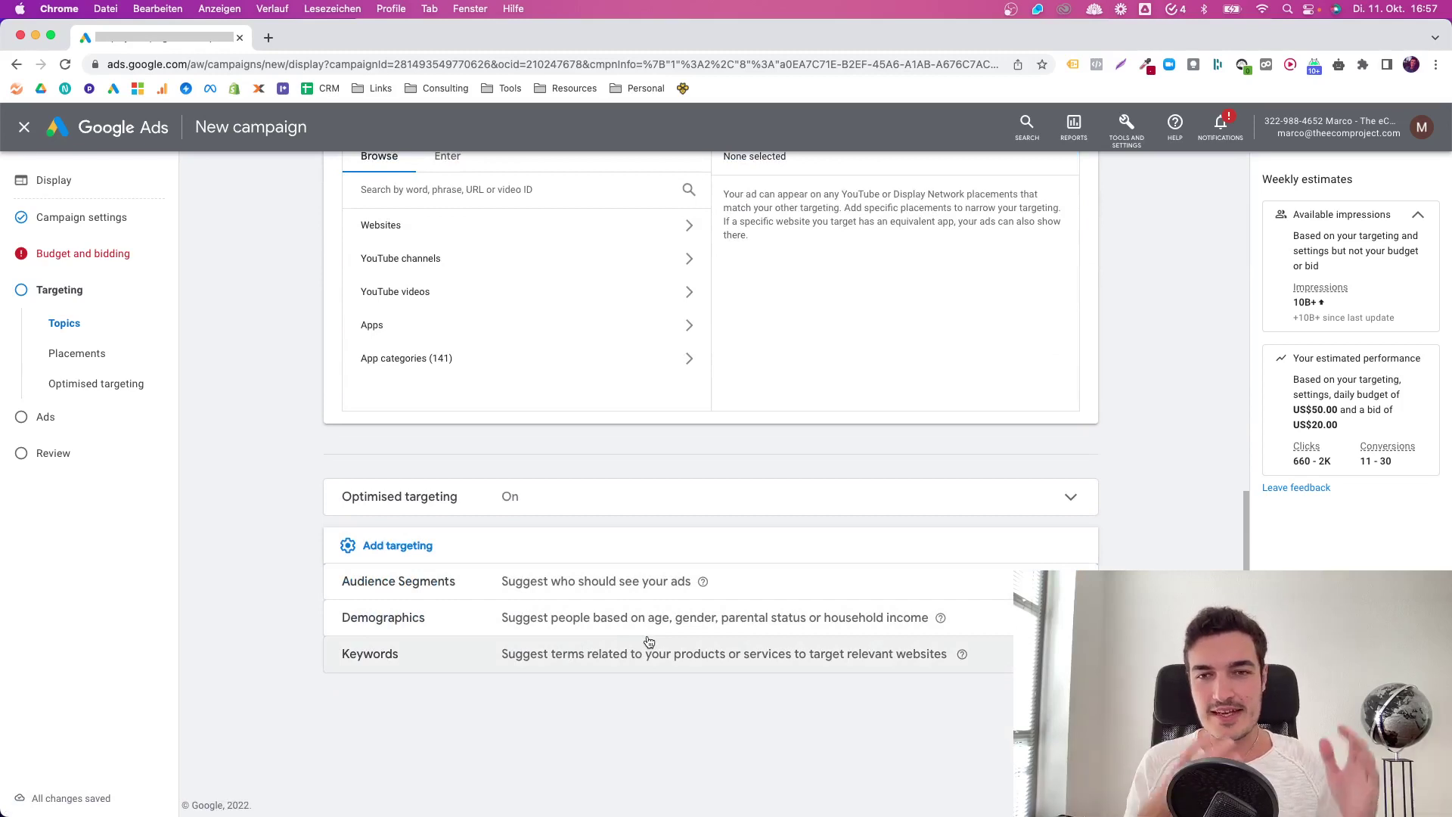
# Add Demographics targeting covering all genders, ages and parental statuses, then list remaining targeting types.
pyautogui.click(698, 631)
pyautogui.scroll(-7, 709, 649)
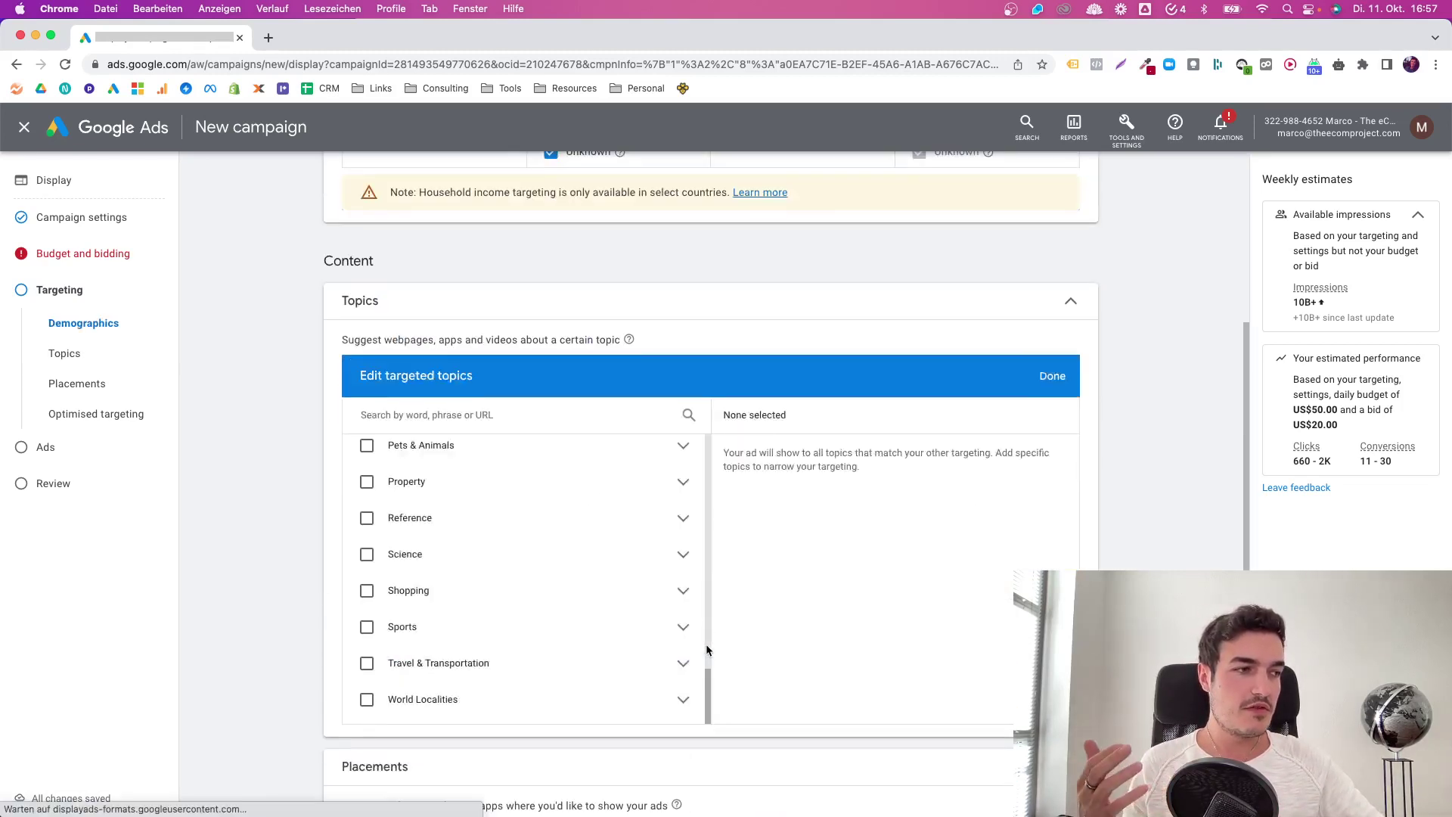
pyautogui.scroll(4, 708, 649)
pyautogui.scroll(4, 699, 430)
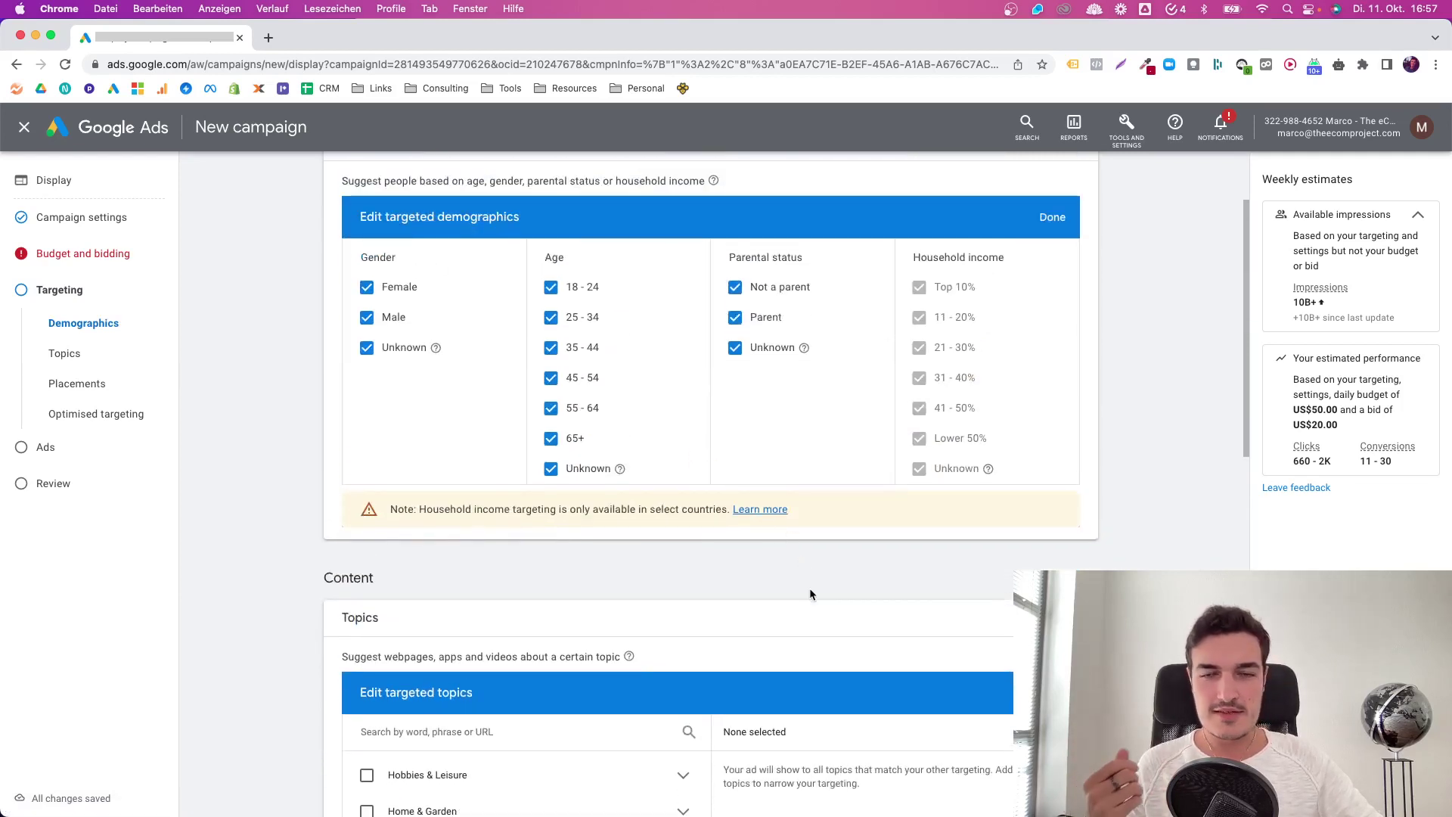
pyautogui.scroll(-4, 806, 587)
pyautogui.scroll(-3, 983, 563)
pyautogui.scroll(-7, 832, 553)
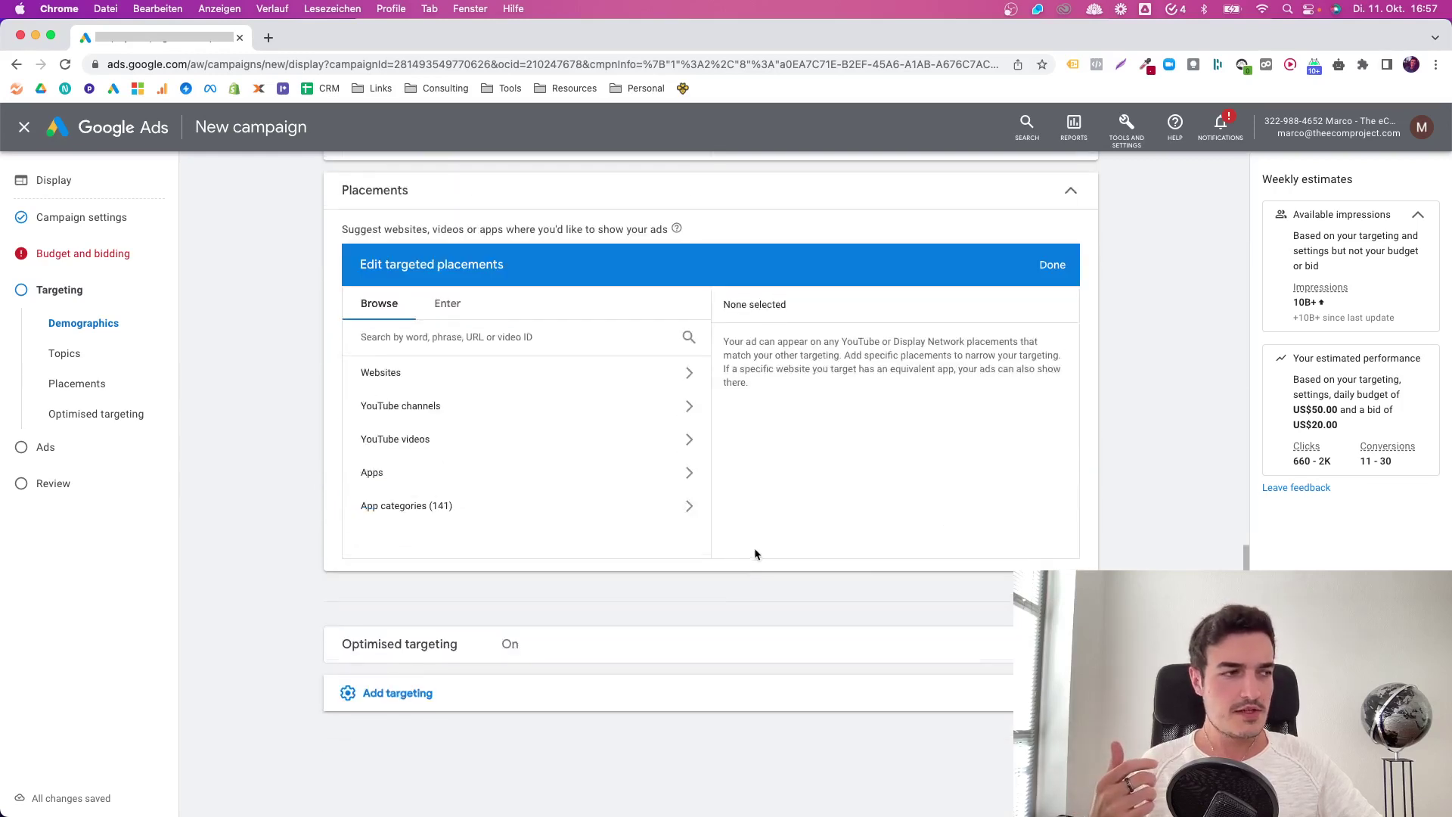
pyautogui.click(493, 654)
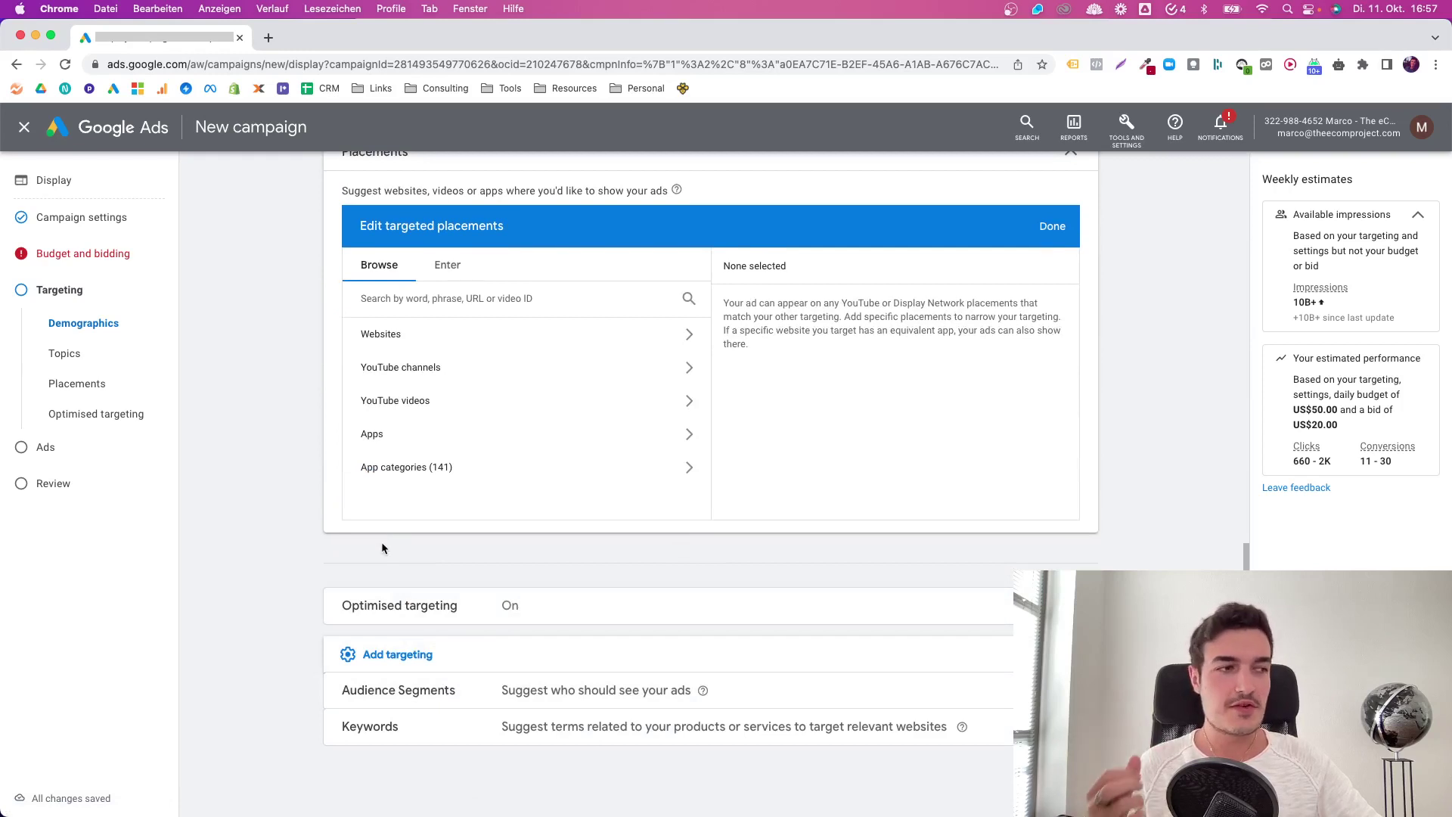
pyautogui.scroll(-2, 342, 578)
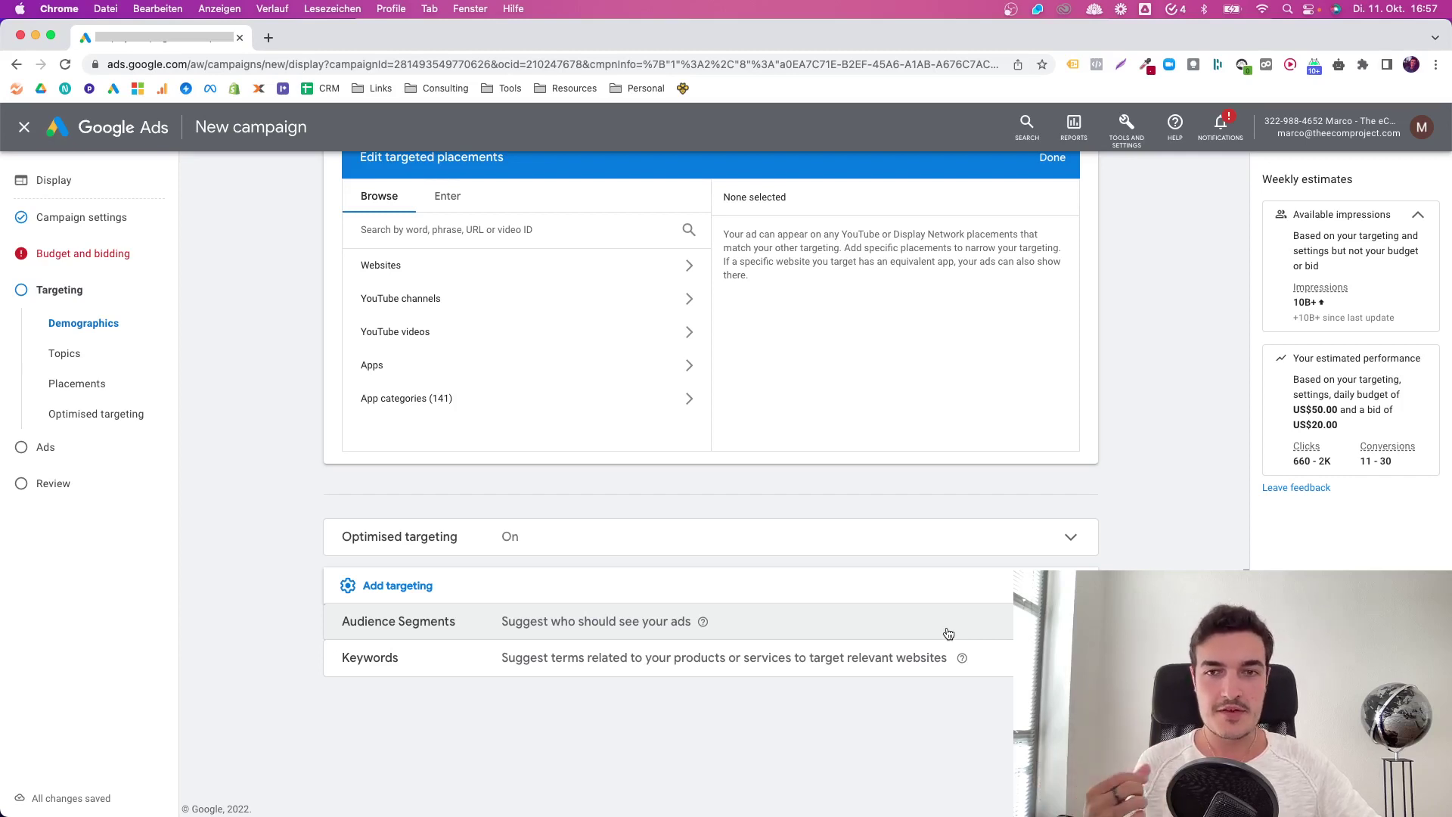
pyautogui.scroll(10, 918, 587)
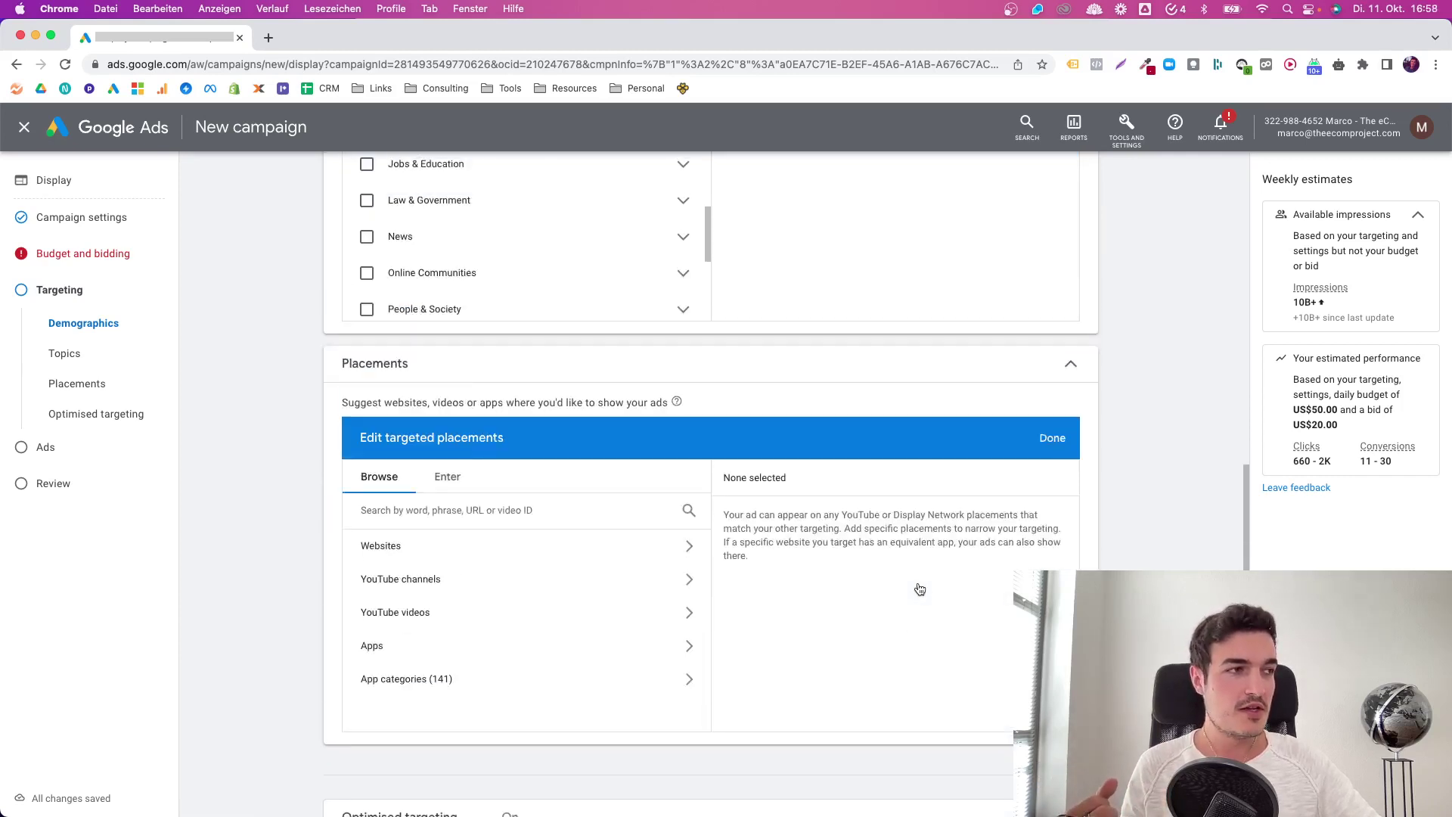
pyautogui.scroll(5, 731, 524)
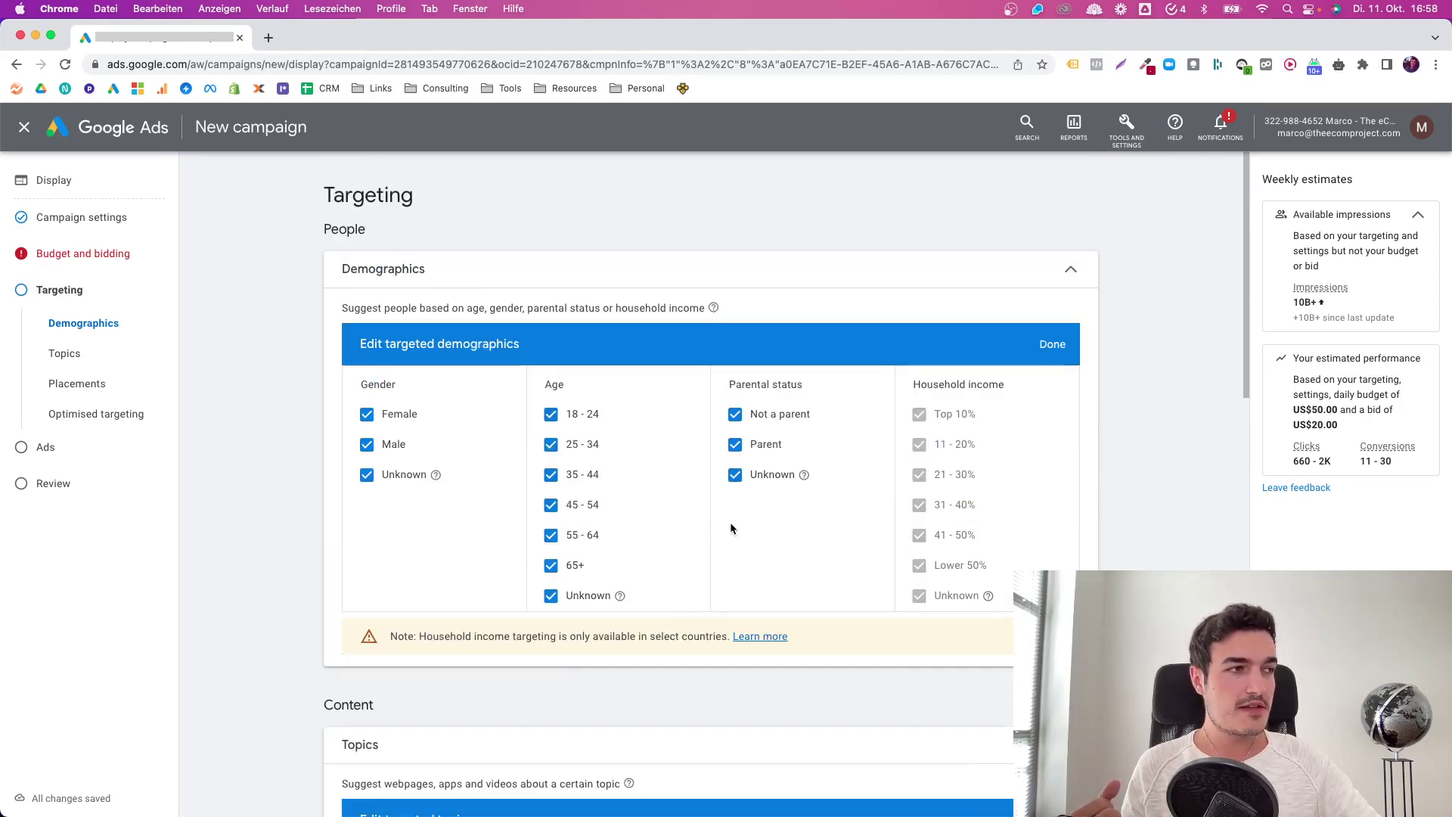
pyautogui.scroll(-15, 715, 533)
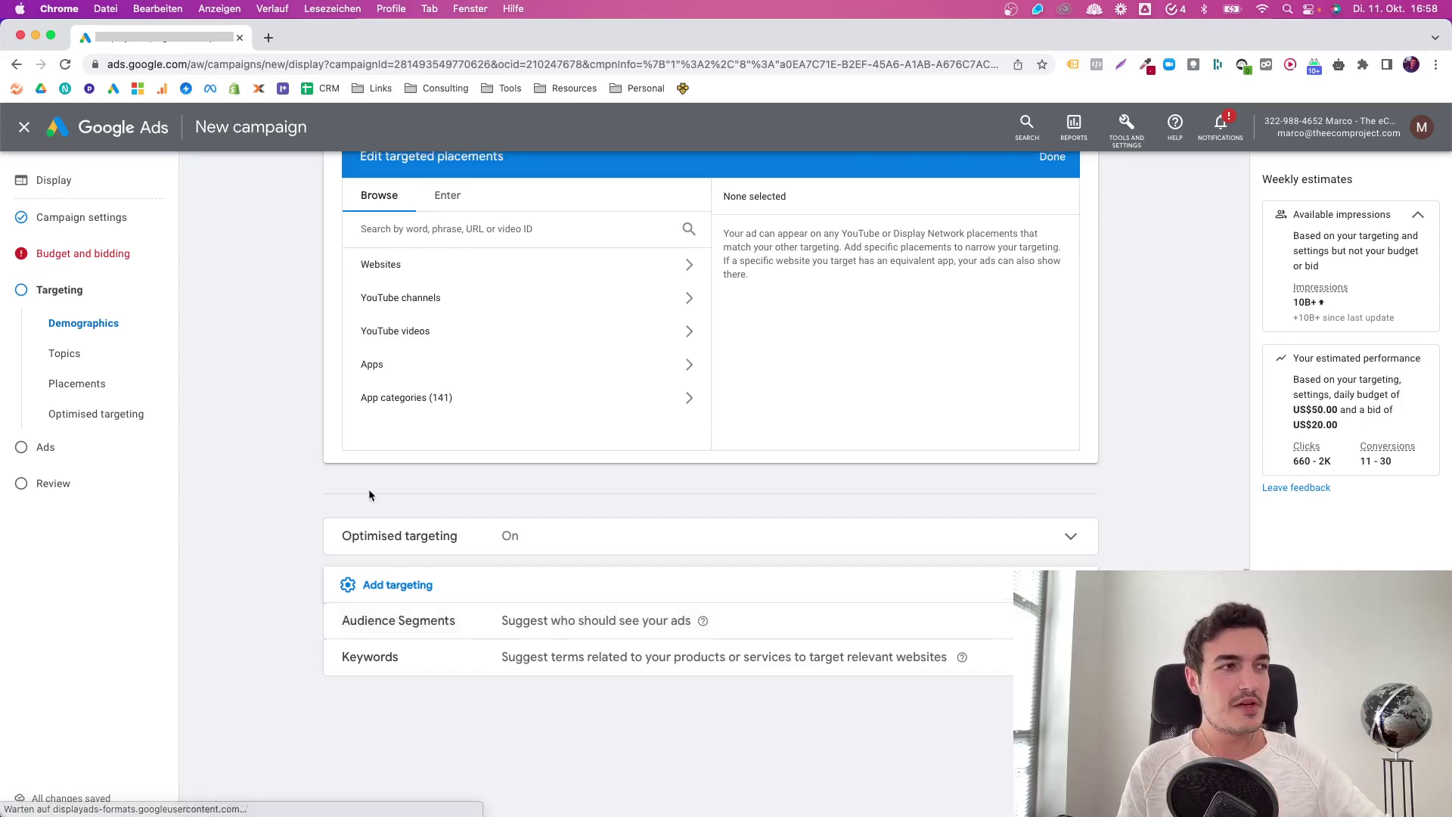
pyautogui.scroll(10, 333, 503)
pyautogui.scroll(5, 332, 512)
pyautogui.scroll(-7, 648, 507)
pyautogui.scroll(-3, 645, 509)
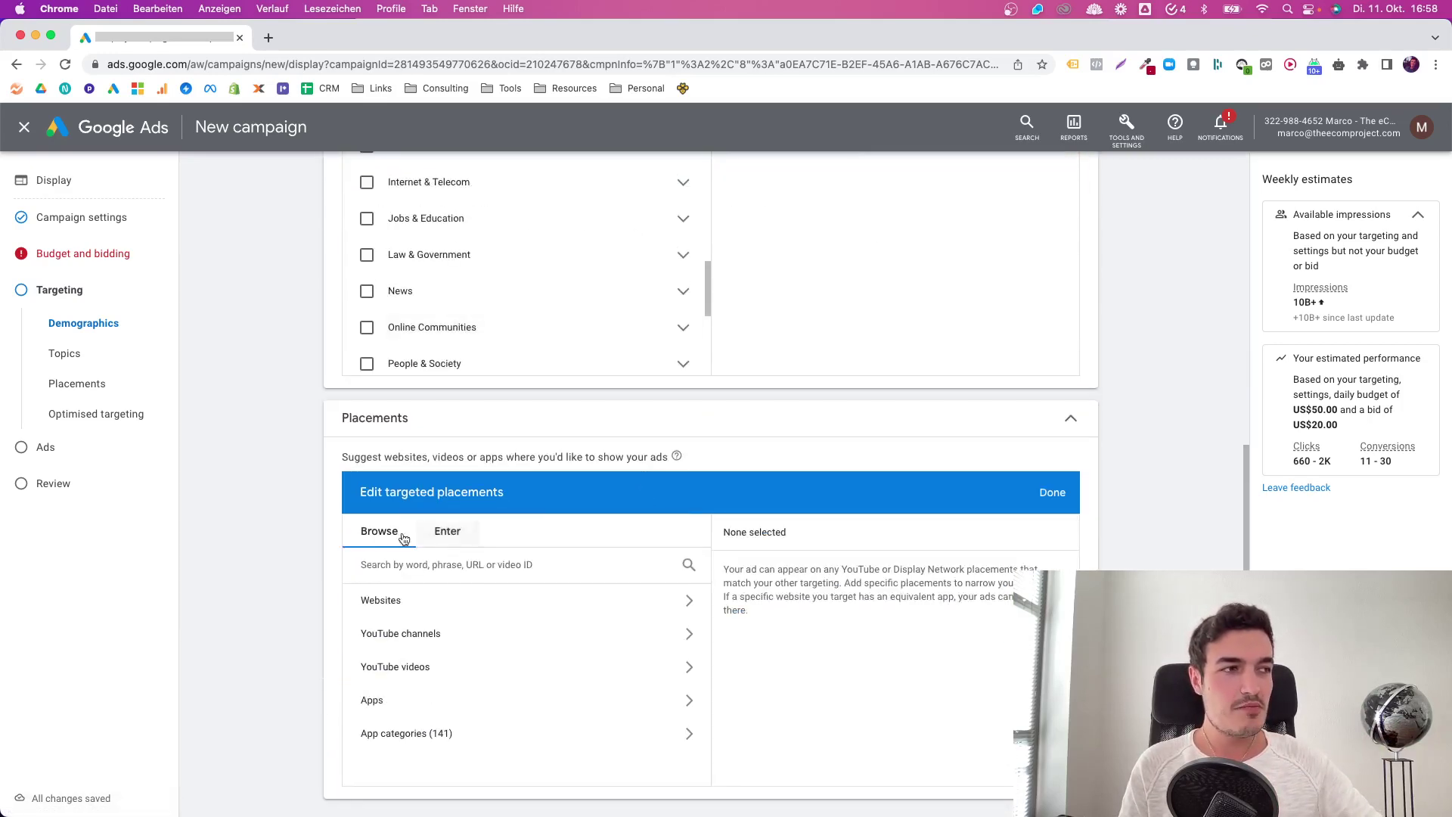
pyautogui.scroll(-3, 277, 549)
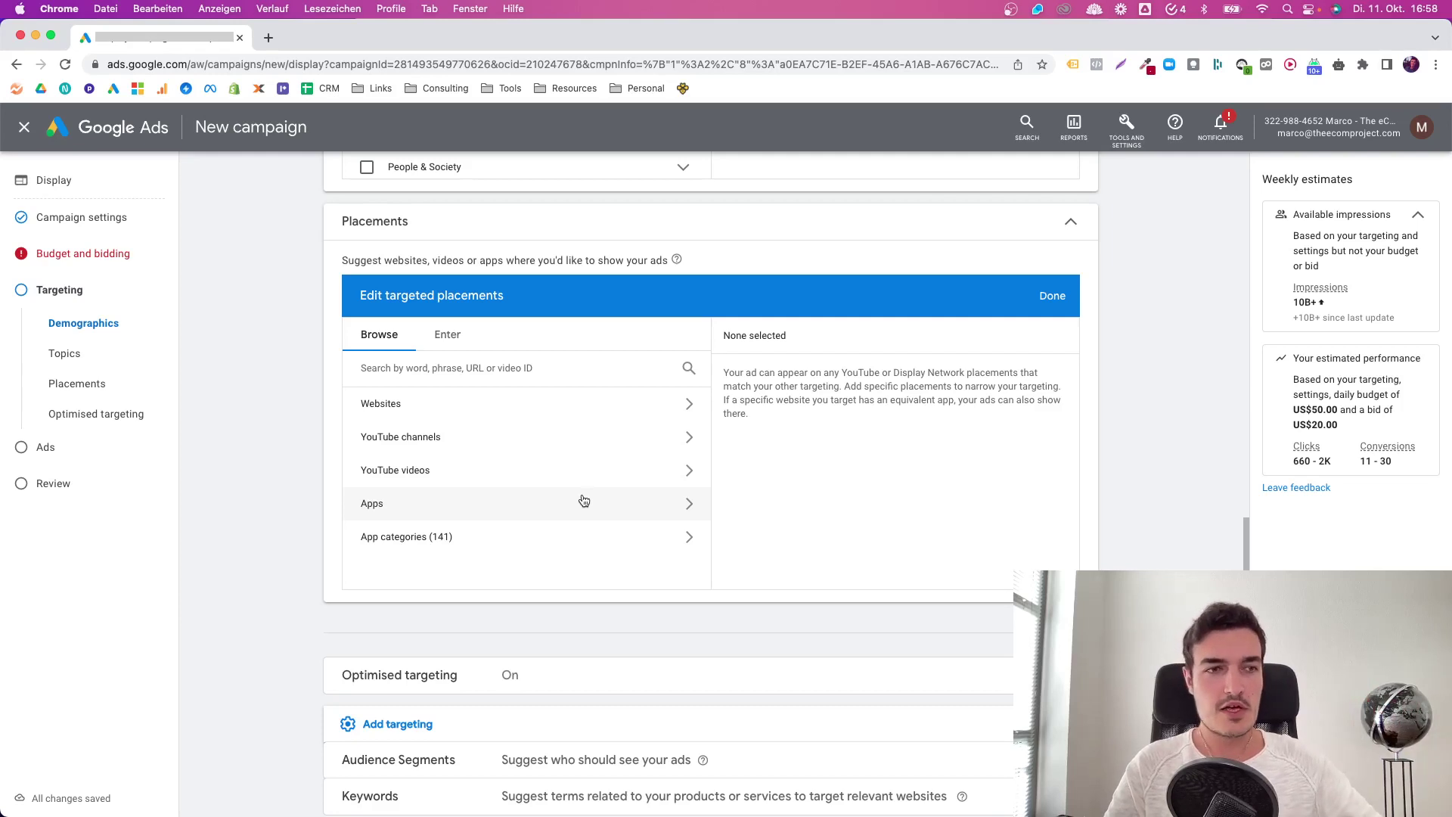
pyautogui.scroll(-3, 984, 511)
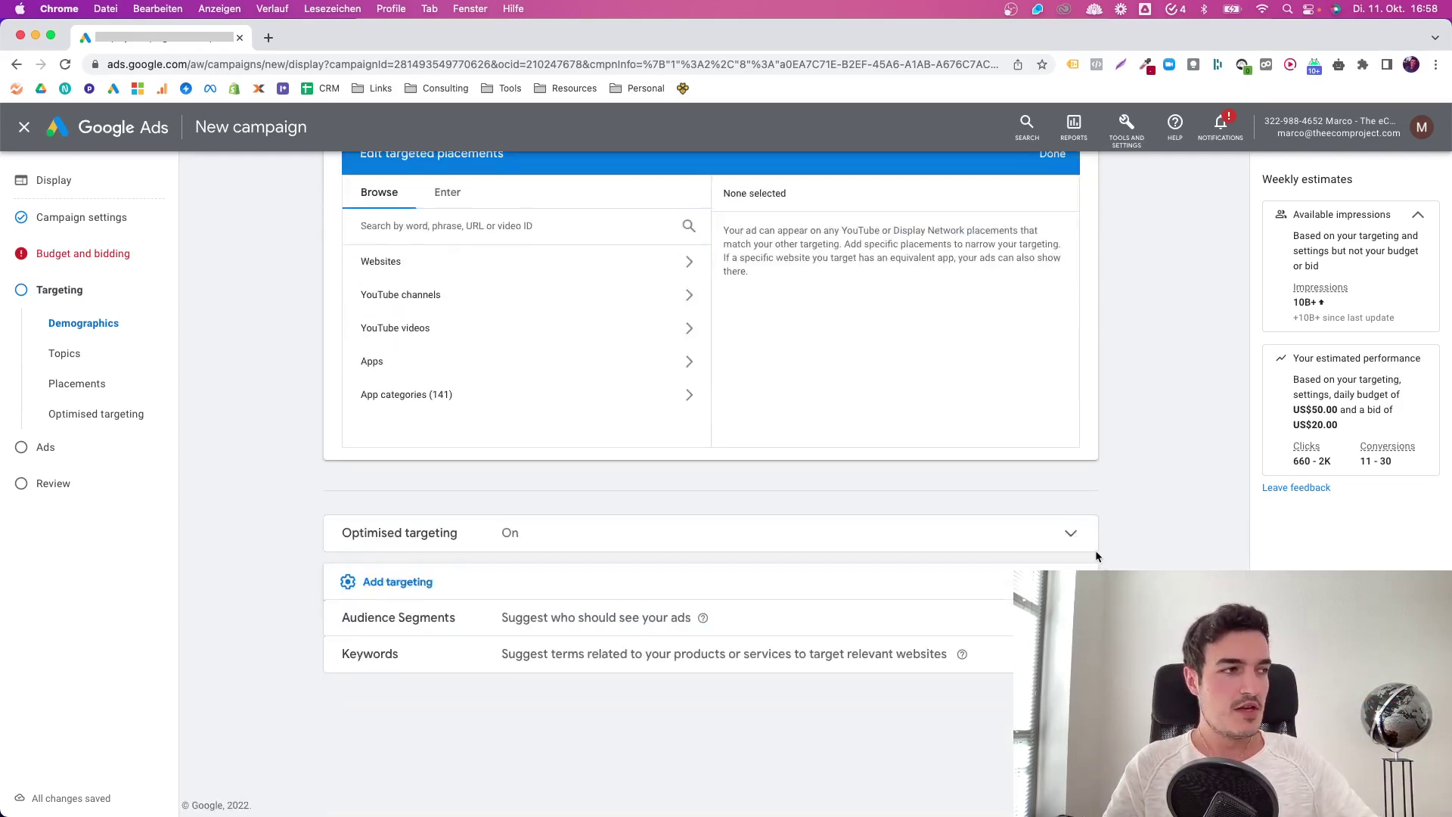
pyautogui.scroll(10, 534, 484)
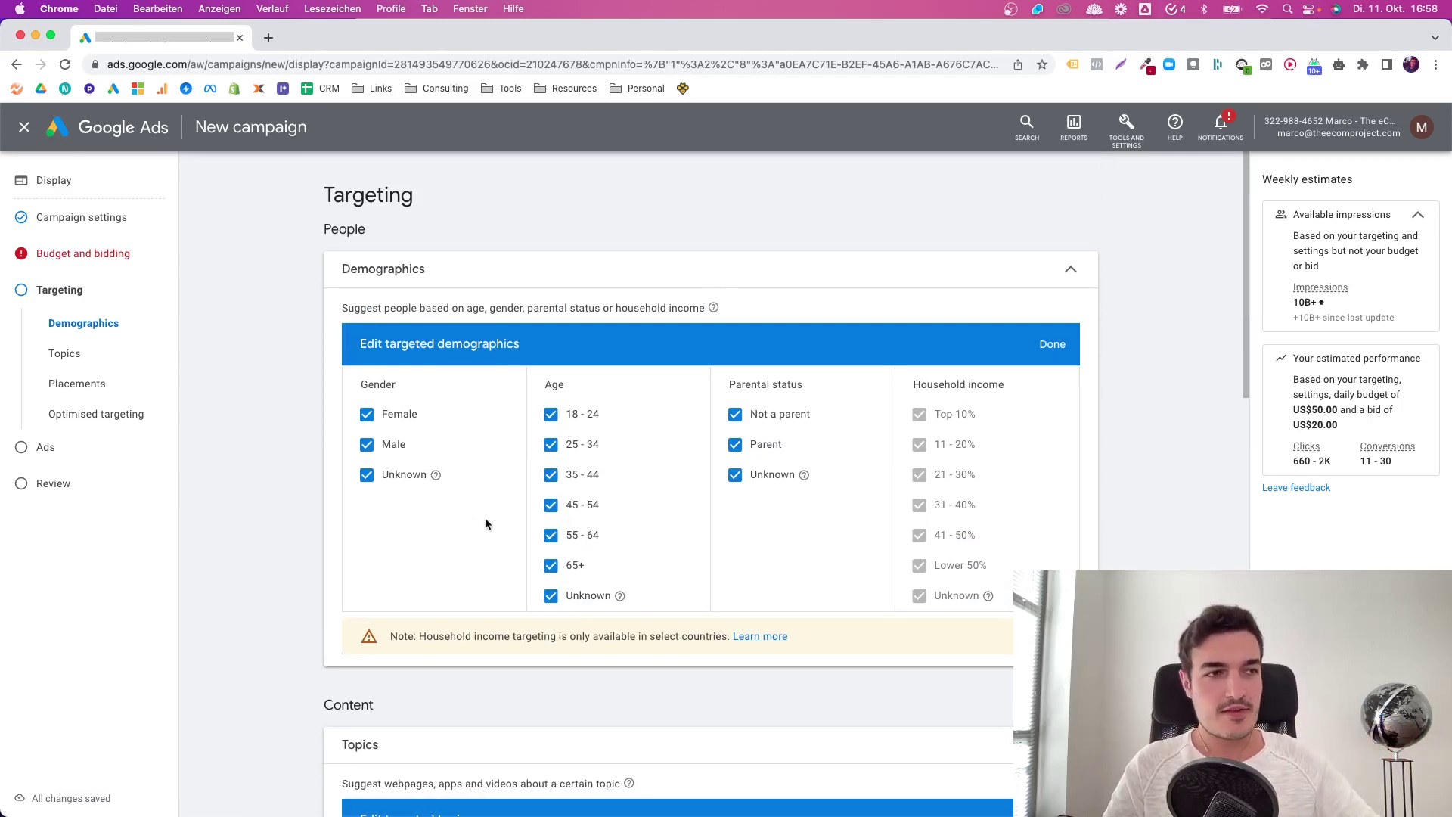
# Scroll down to the end of the targeting settings.
pyautogui.scroll(-10, 561, 511)
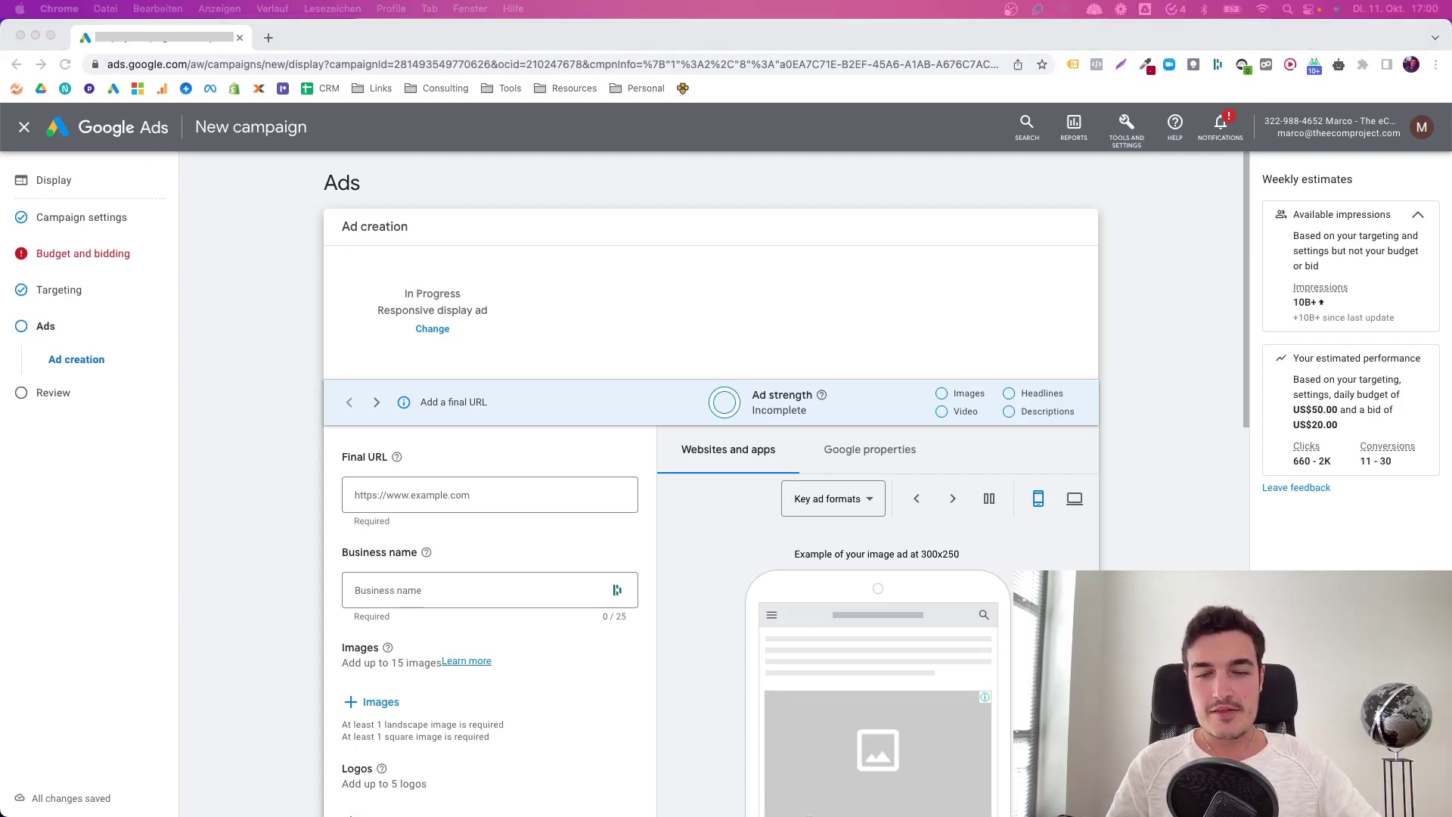
pyautogui.scroll(-3, 1206, 505)
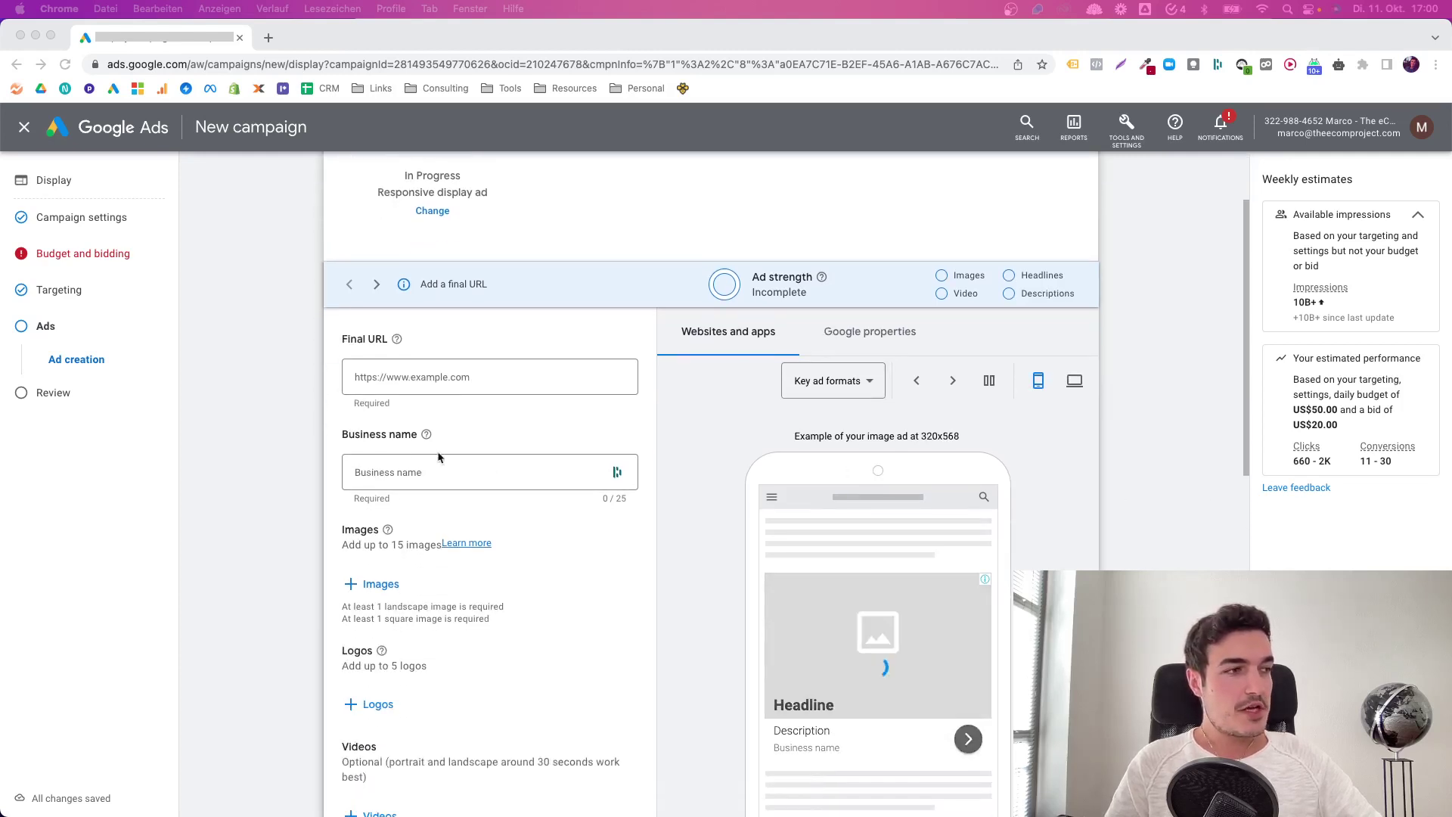
pyautogui.scroll(-3, 386, 463)
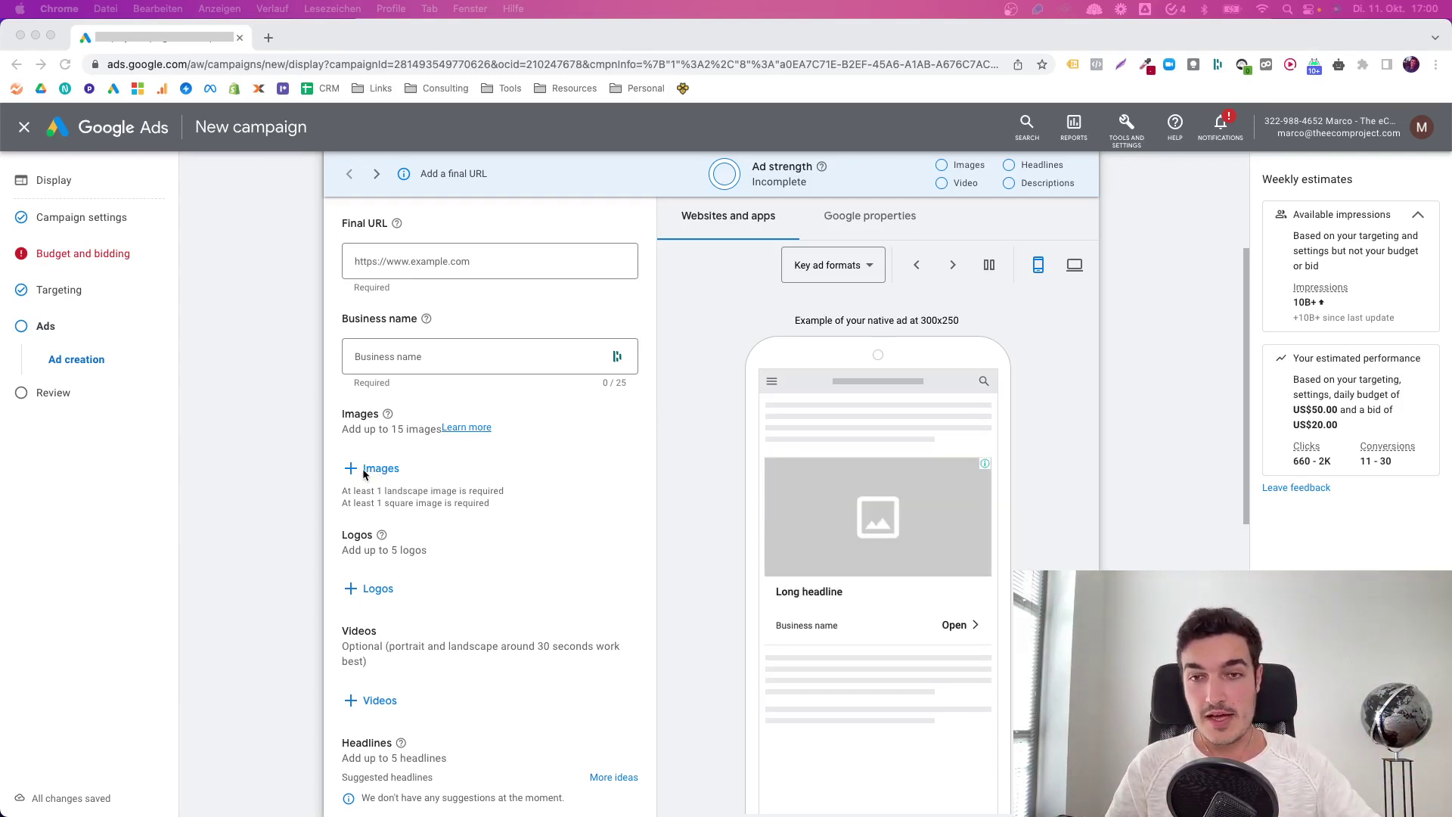
pyautogui.scroll(2, 370, 473)
pyautogui.scroll(2, 368, 475)
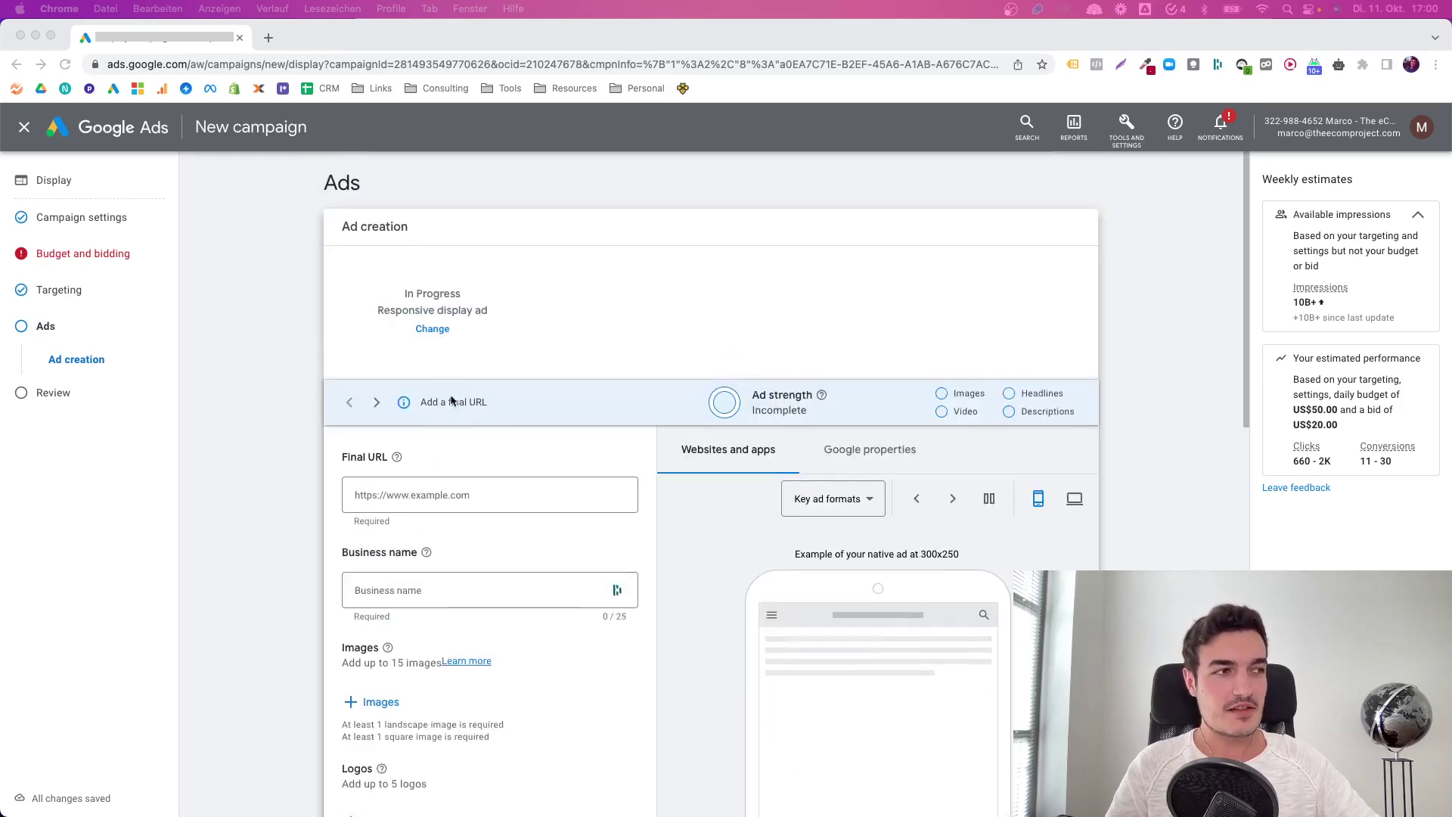
pyautogui.click(433, 333)
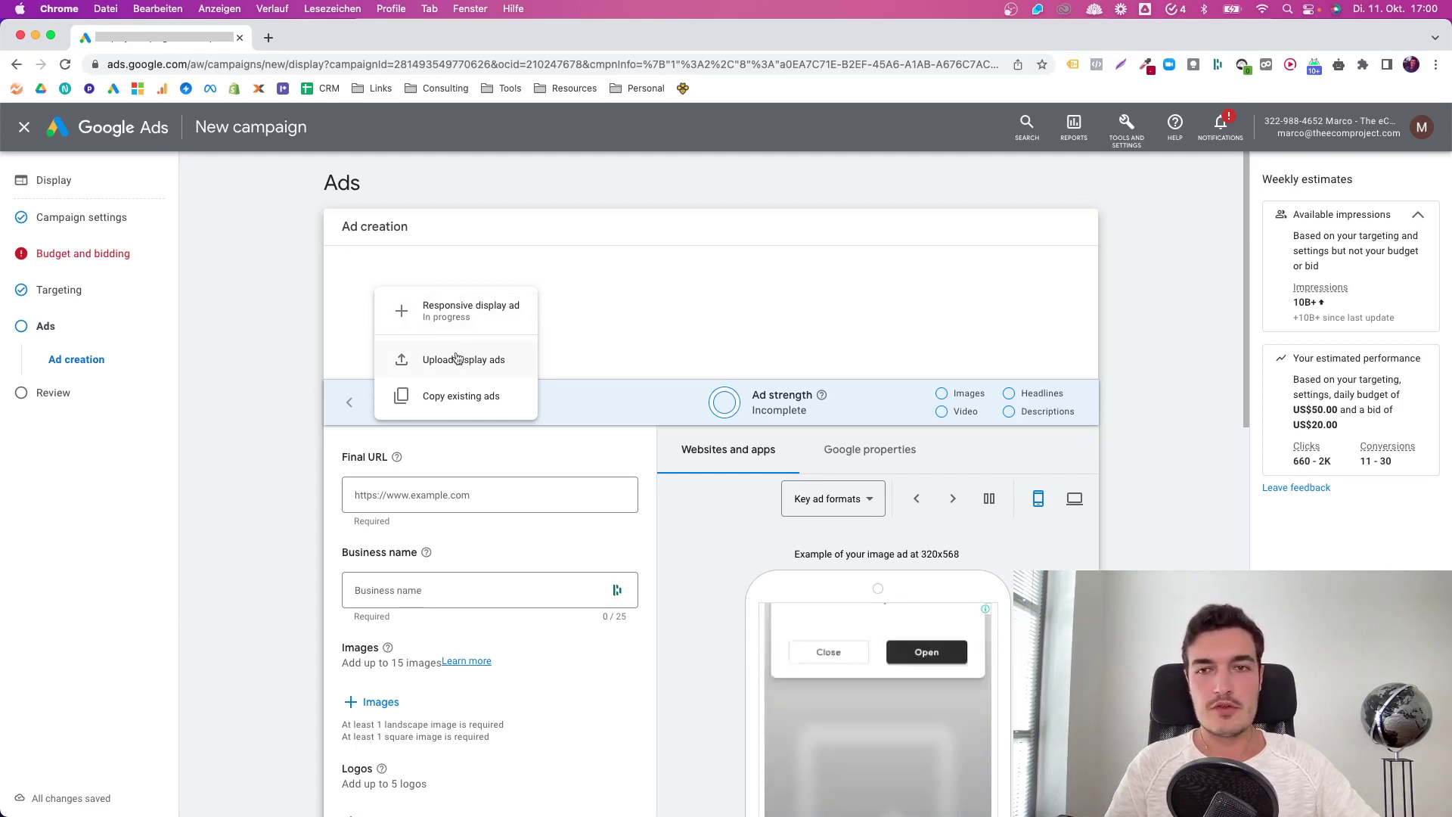
pyautogui.click(289, 348)
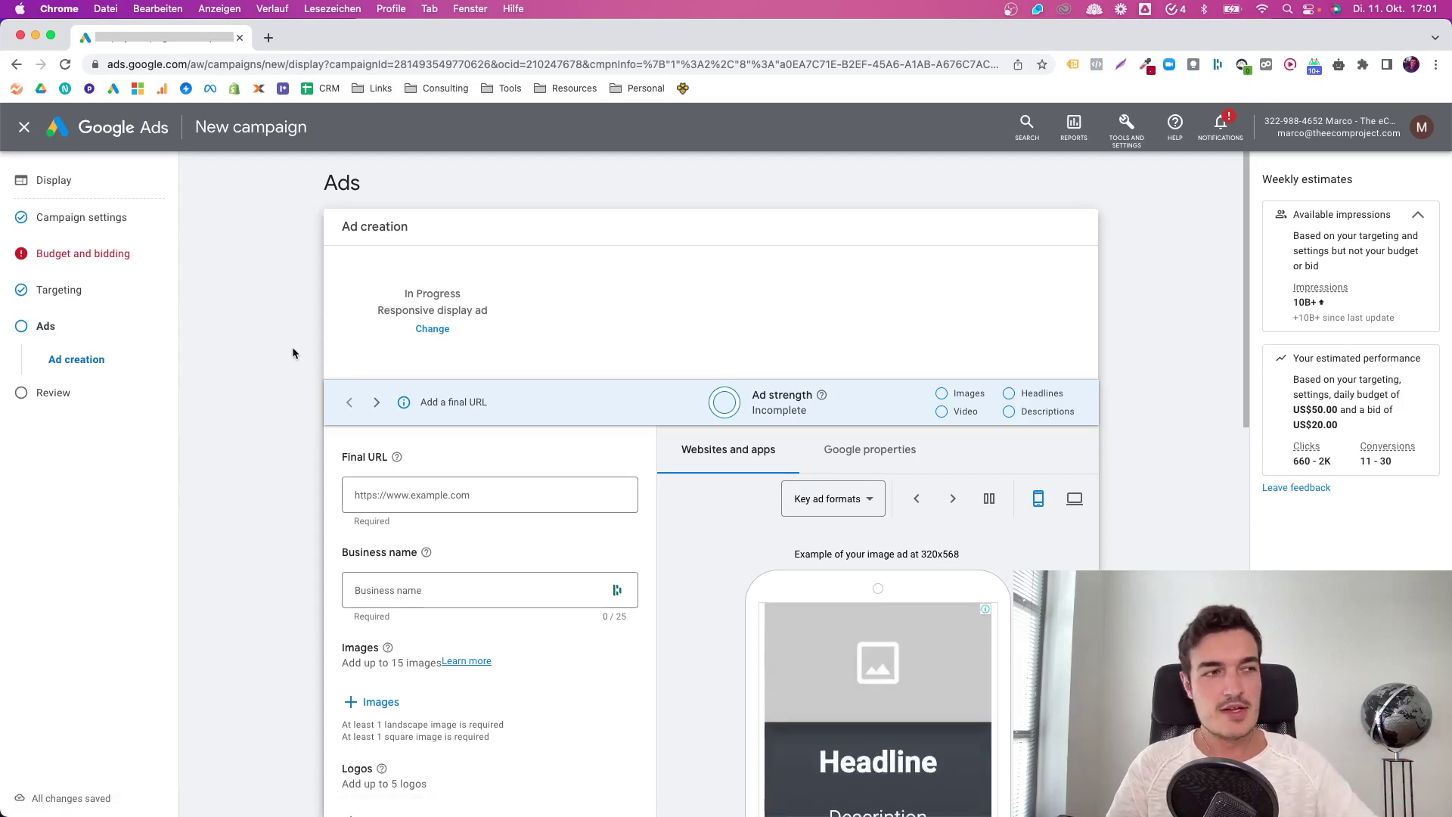
pyautogui.scroll(-3, 438, 531)
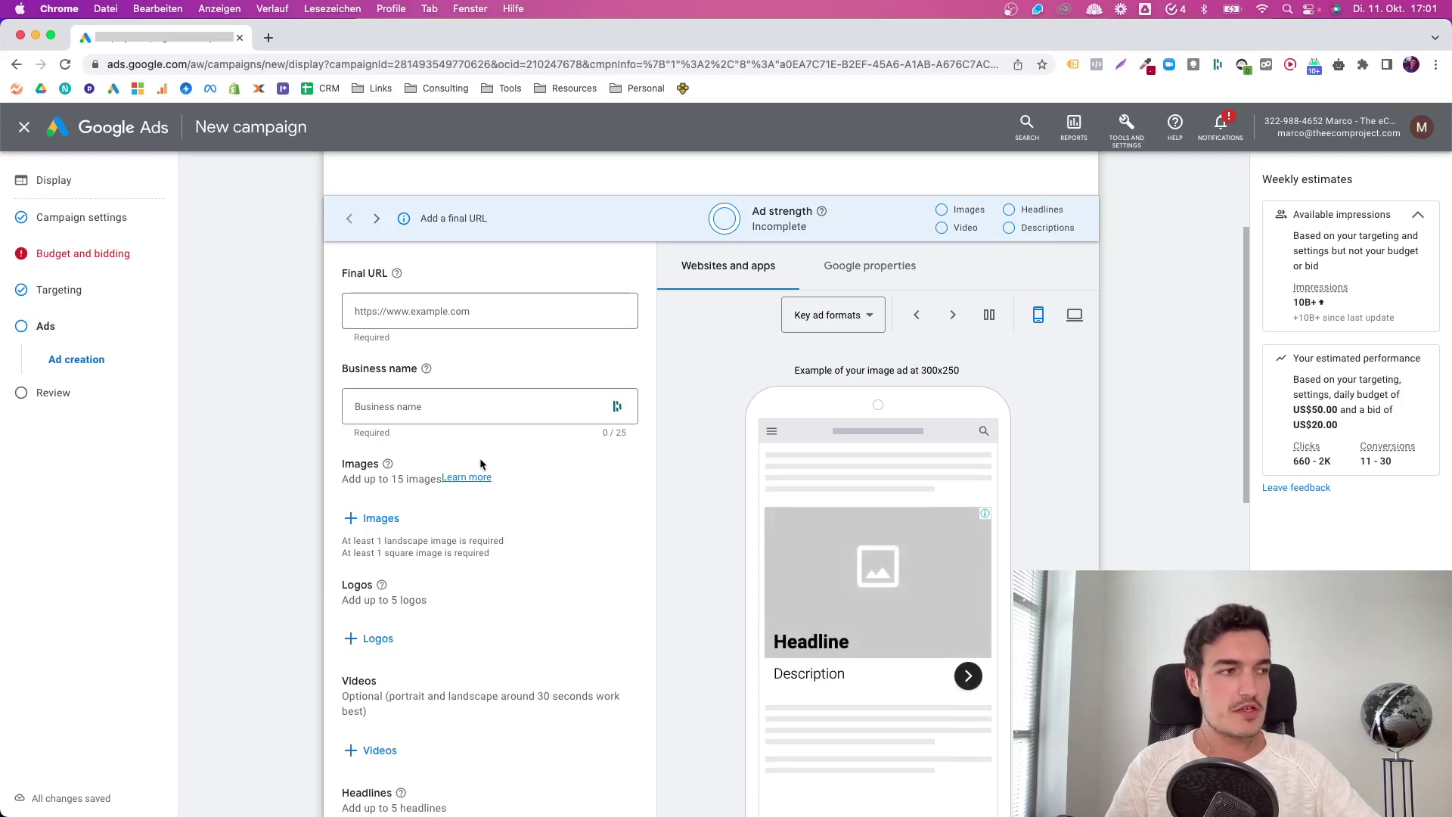
pyautogui.scroll(-1, 480, 458)
pyautogui.moveTo(337, 431); pyautogui.dragTo(419, 426)
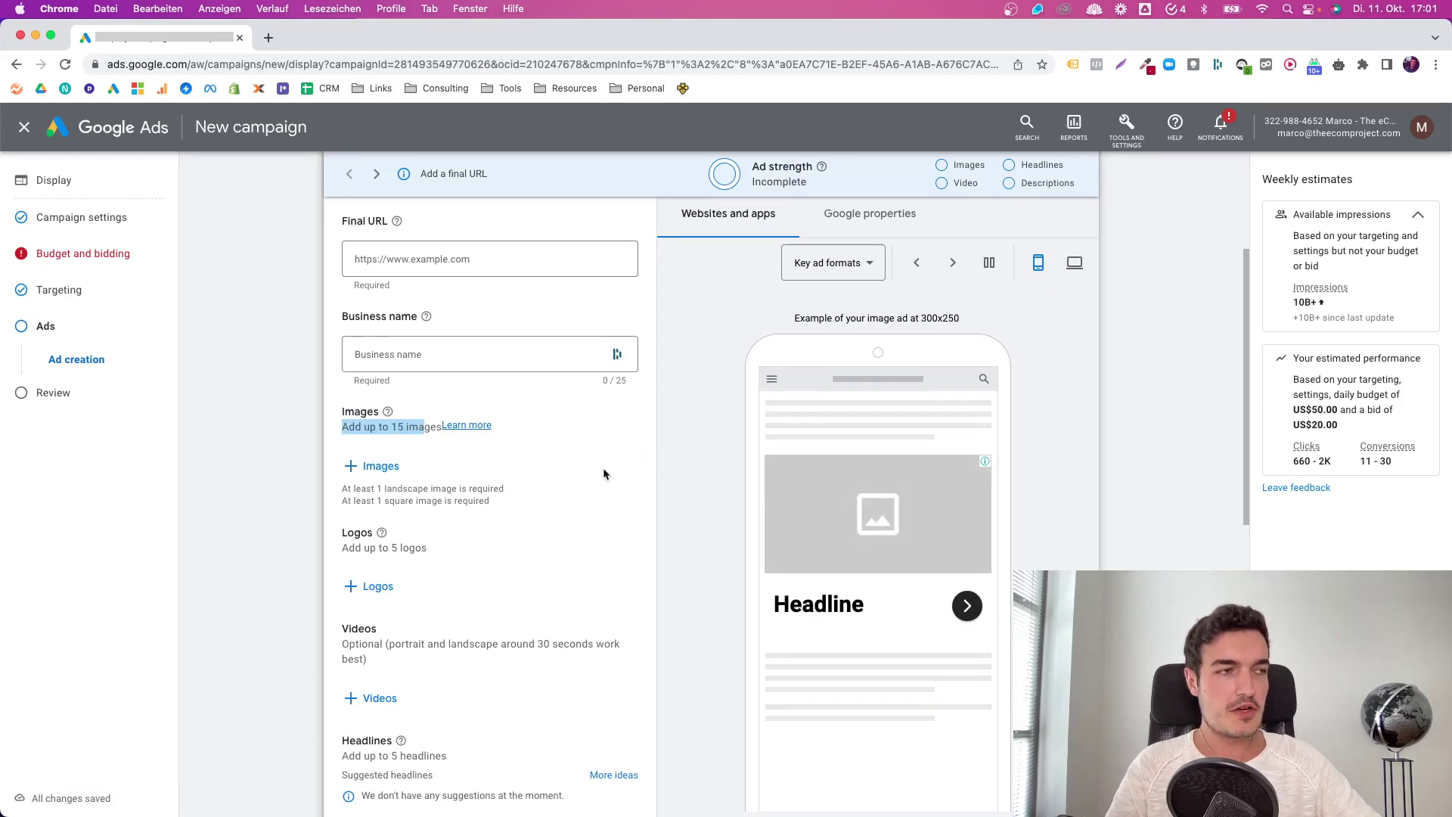
pyautogui.scroll(-3, 594, 477)
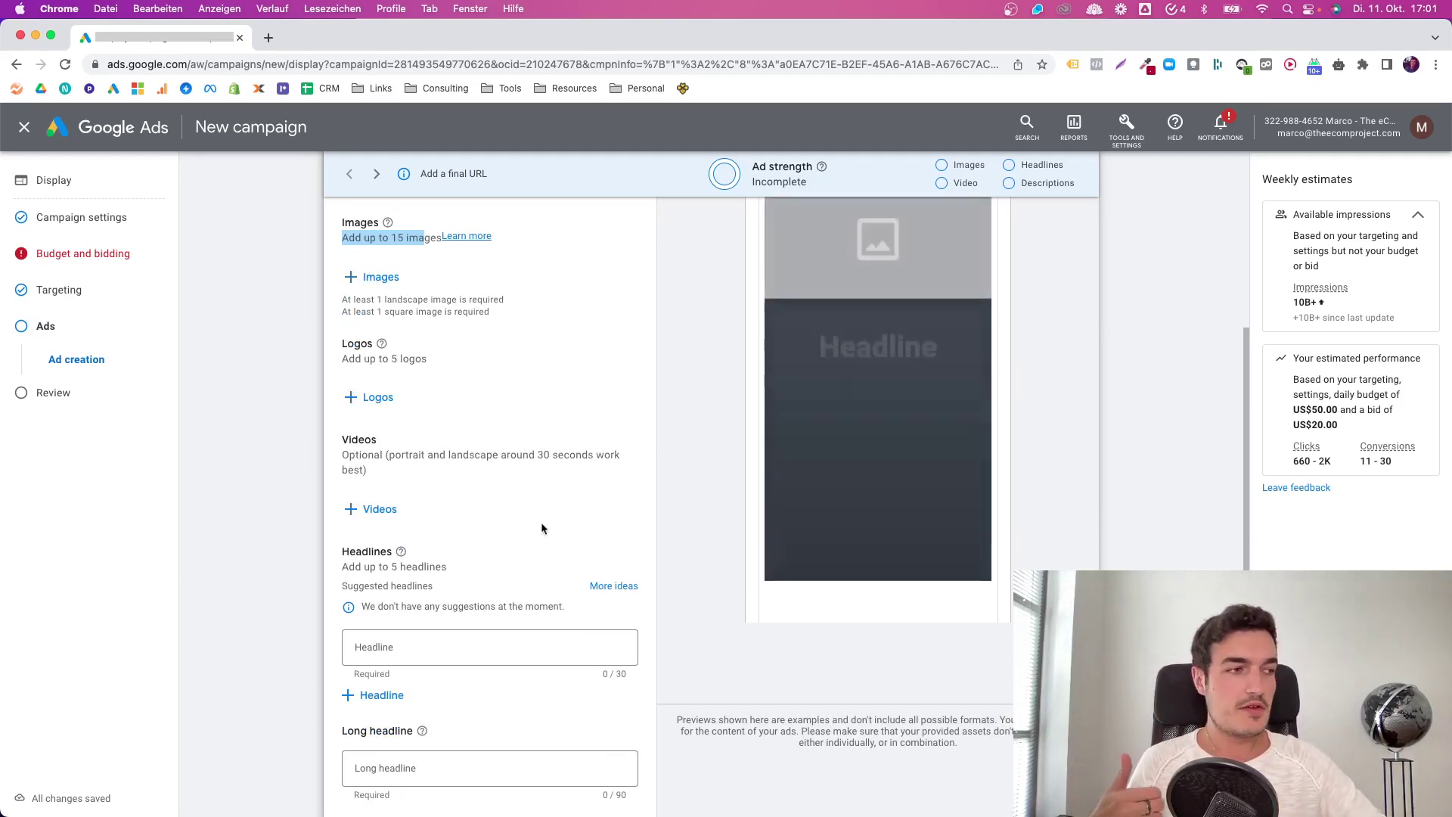
pyautogui.scroll(-5, 525, 533)
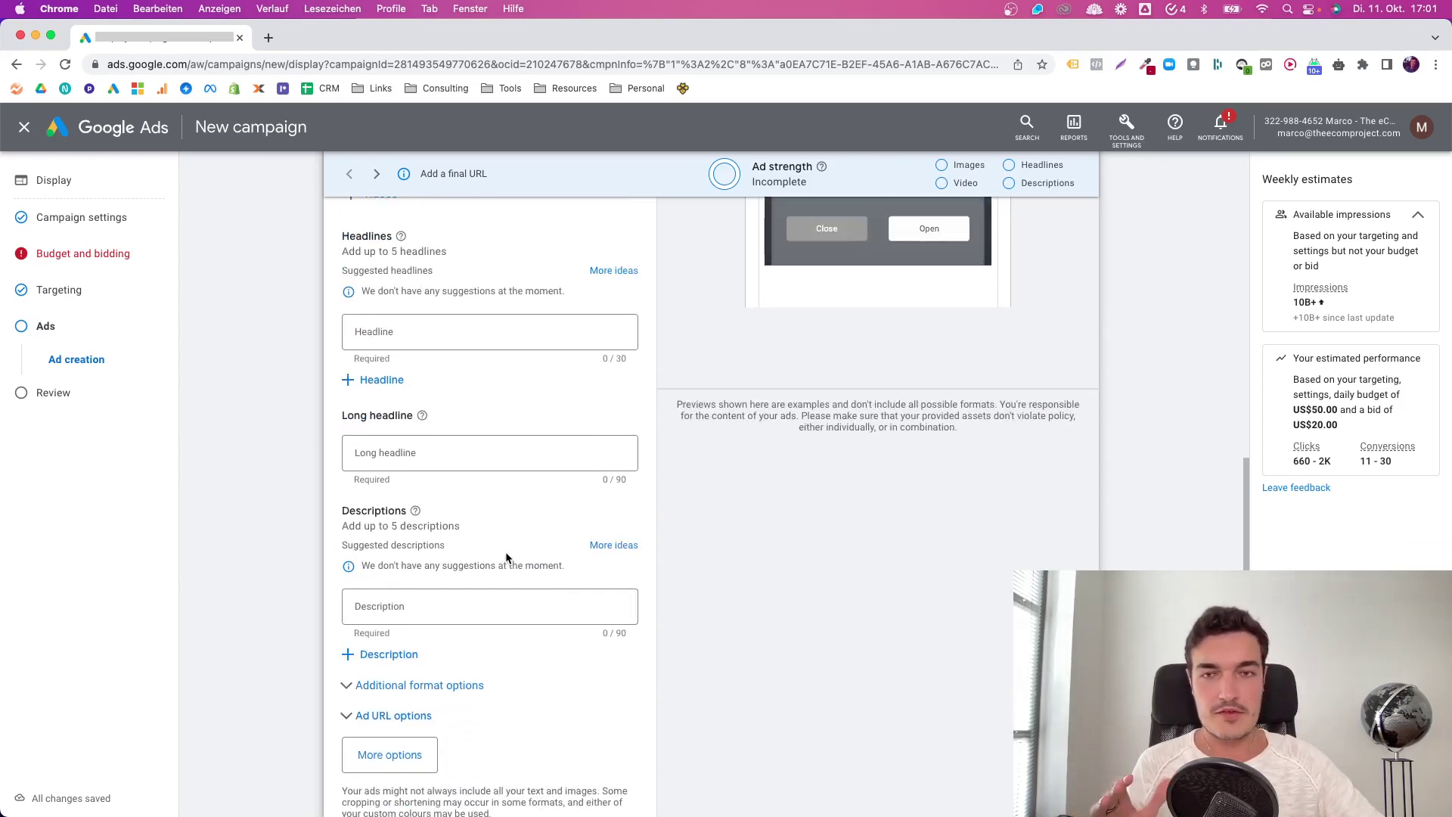
pyautogui.scroll(3, 507, 558)
pyautogui.scroll(3, 524, 558)
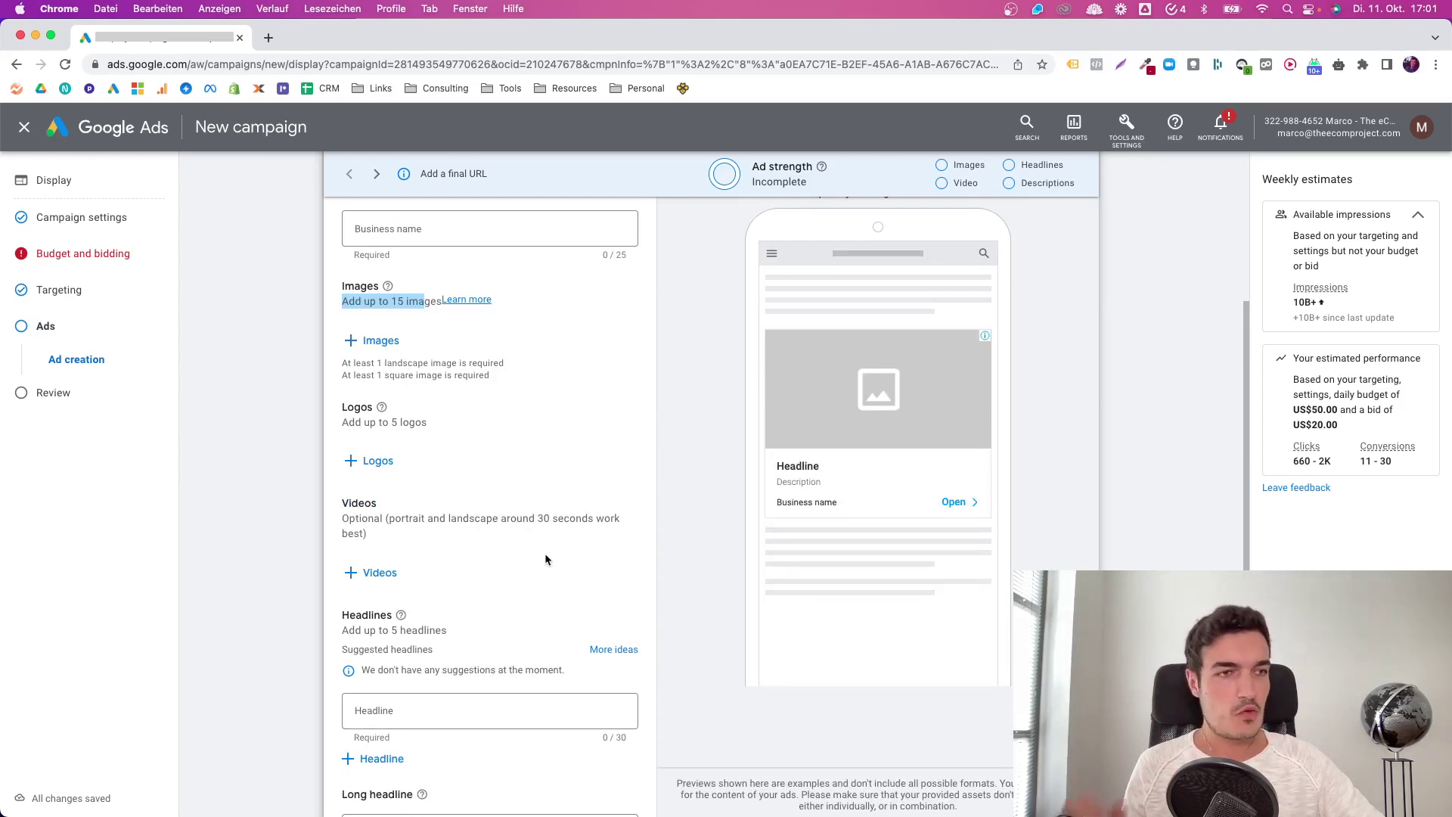
pyautogui.scroll(-4, 543, 558)
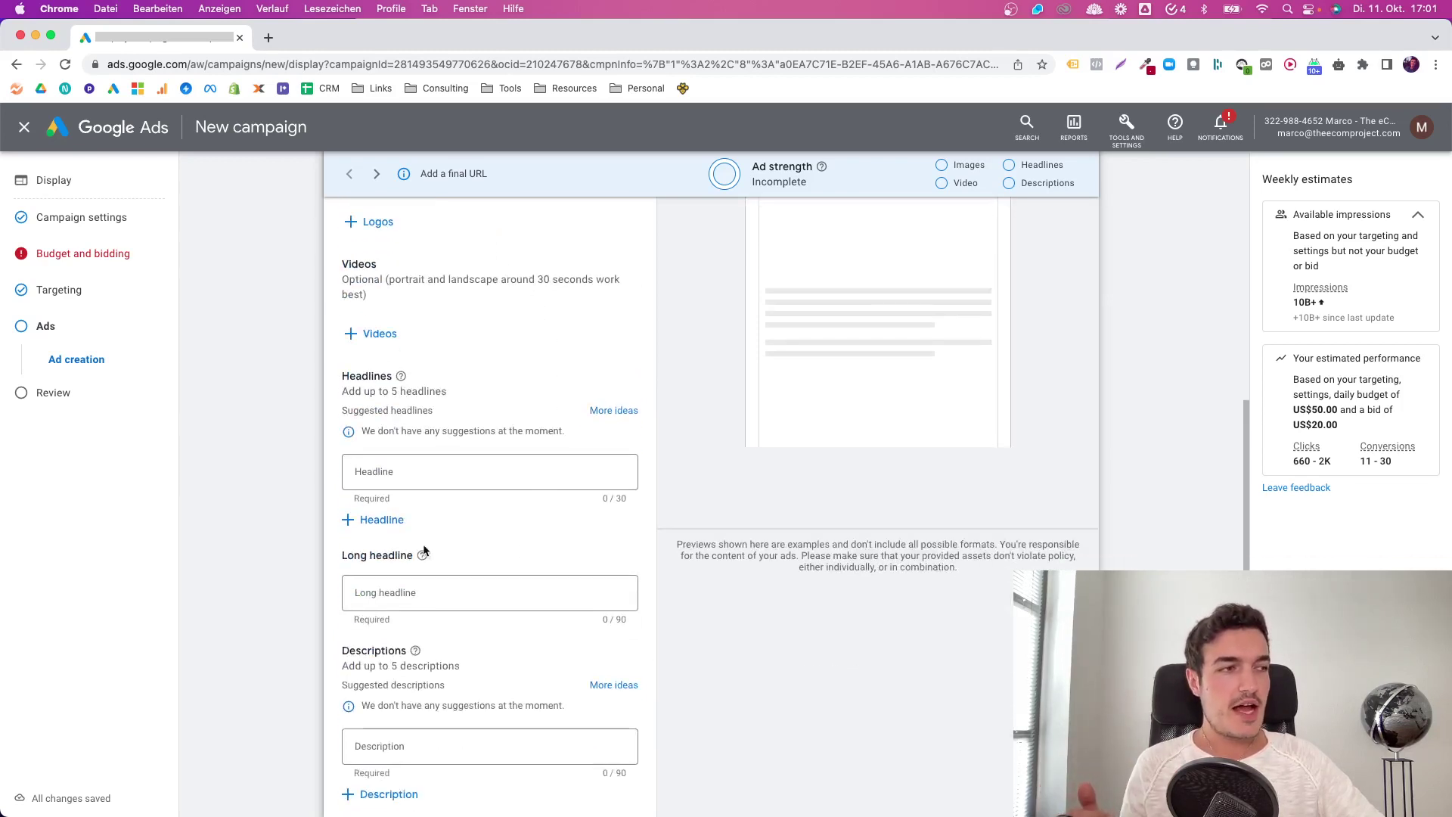
pyautogui.scroll(-3, 503, 606)
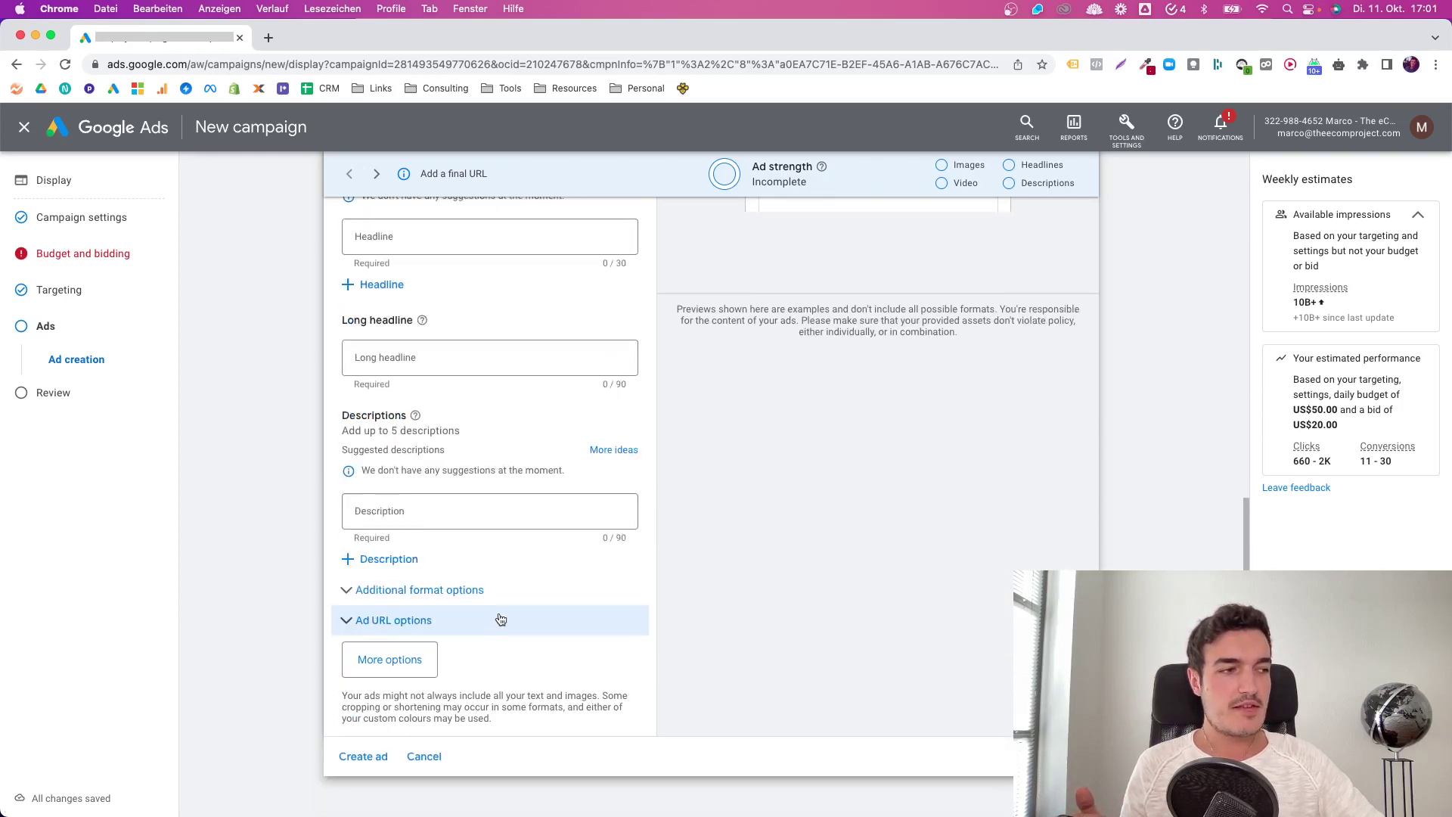
pyautogui.scroll(1, 518, 542)
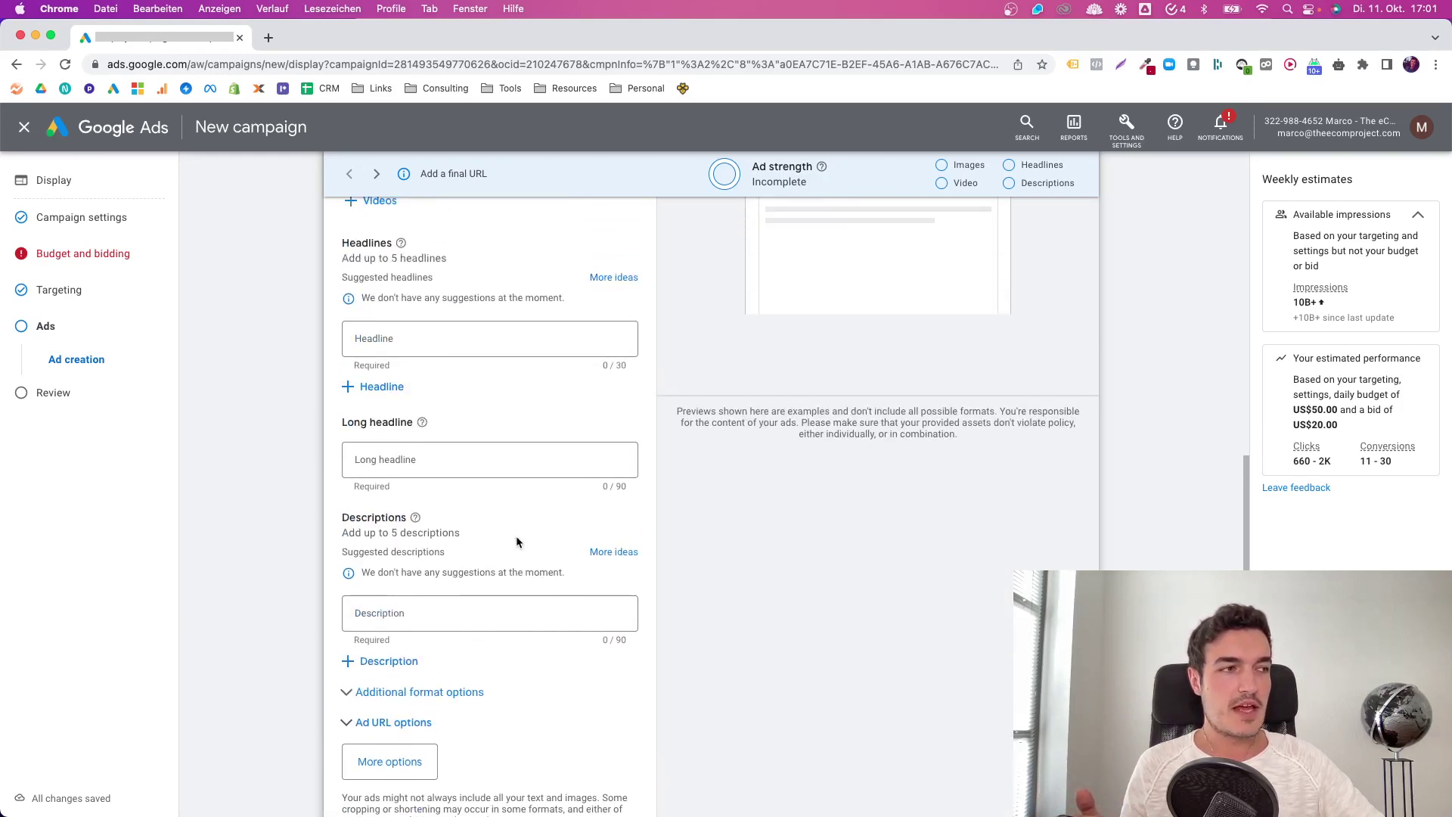
pyautogui.scroll(1, 518, 541)
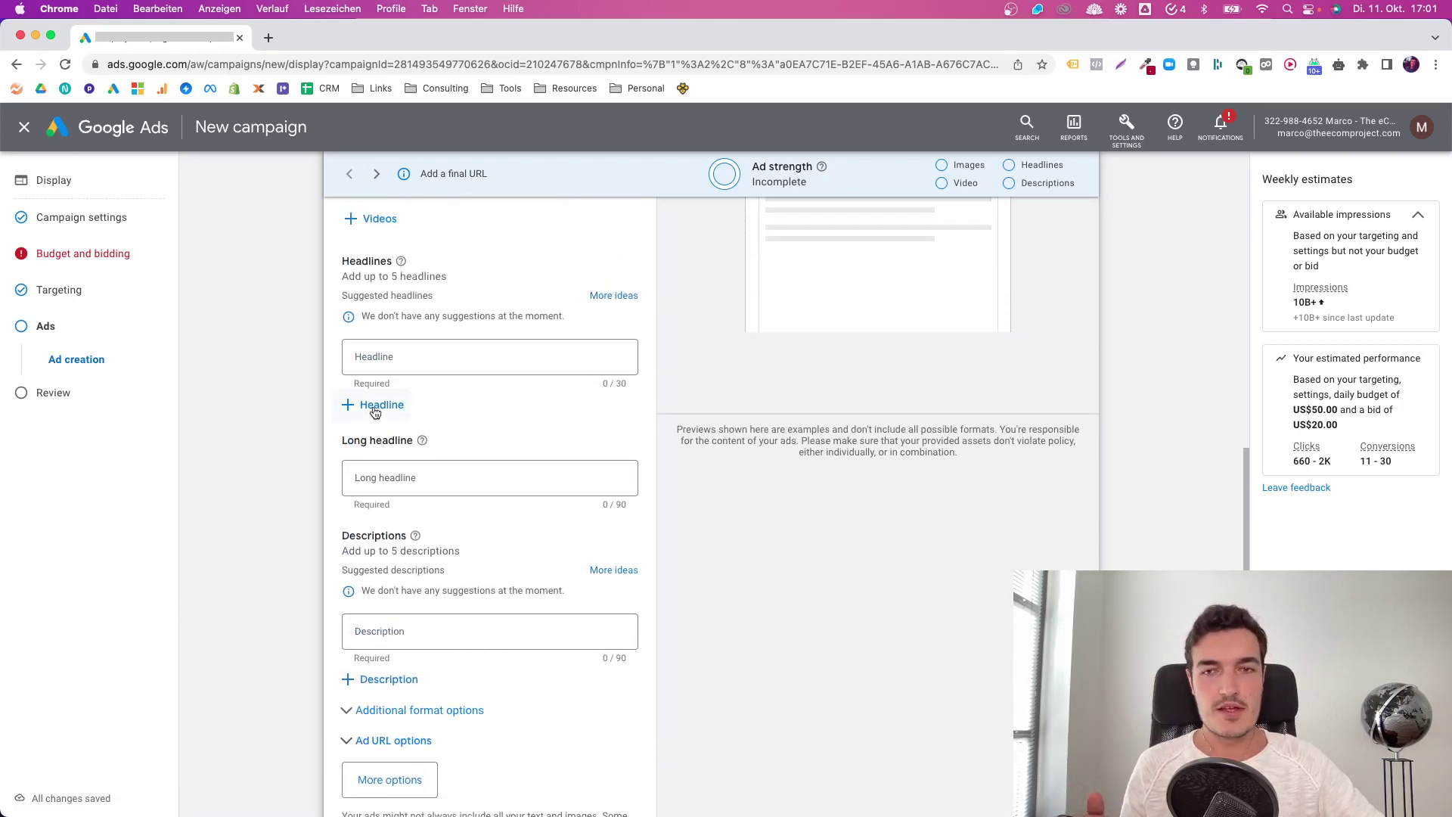
# Add three extra Headline fields, giving four empty headlines in the ad.
pyautogui.click(376, 409)
pyautogui.click(382, 461)
pyautogui.click(384, 514)
pyautogui.click(405, 357)
pyautogui.click(283, 385)
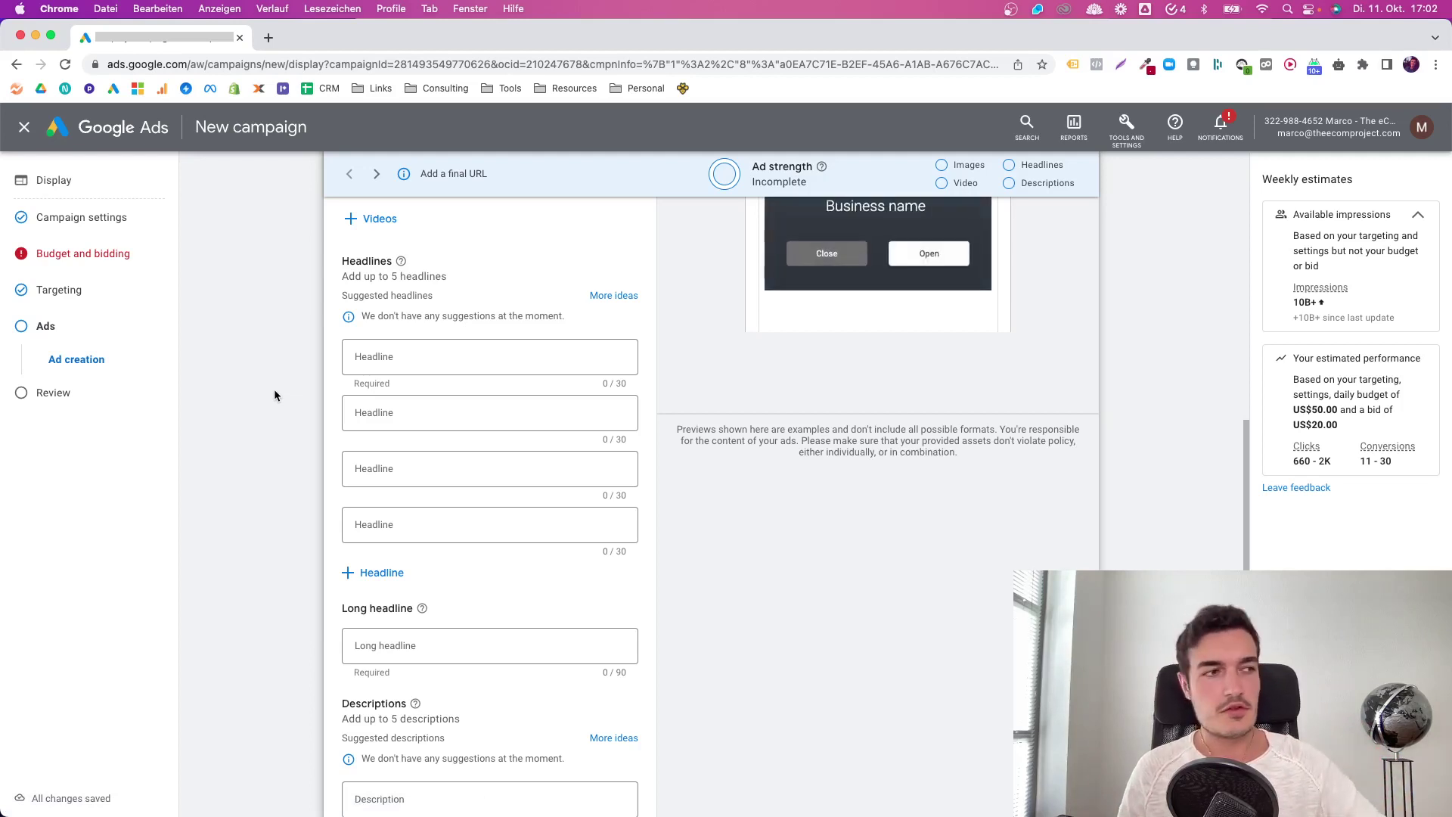
pyautogui.scroll(-3, 289, 458)
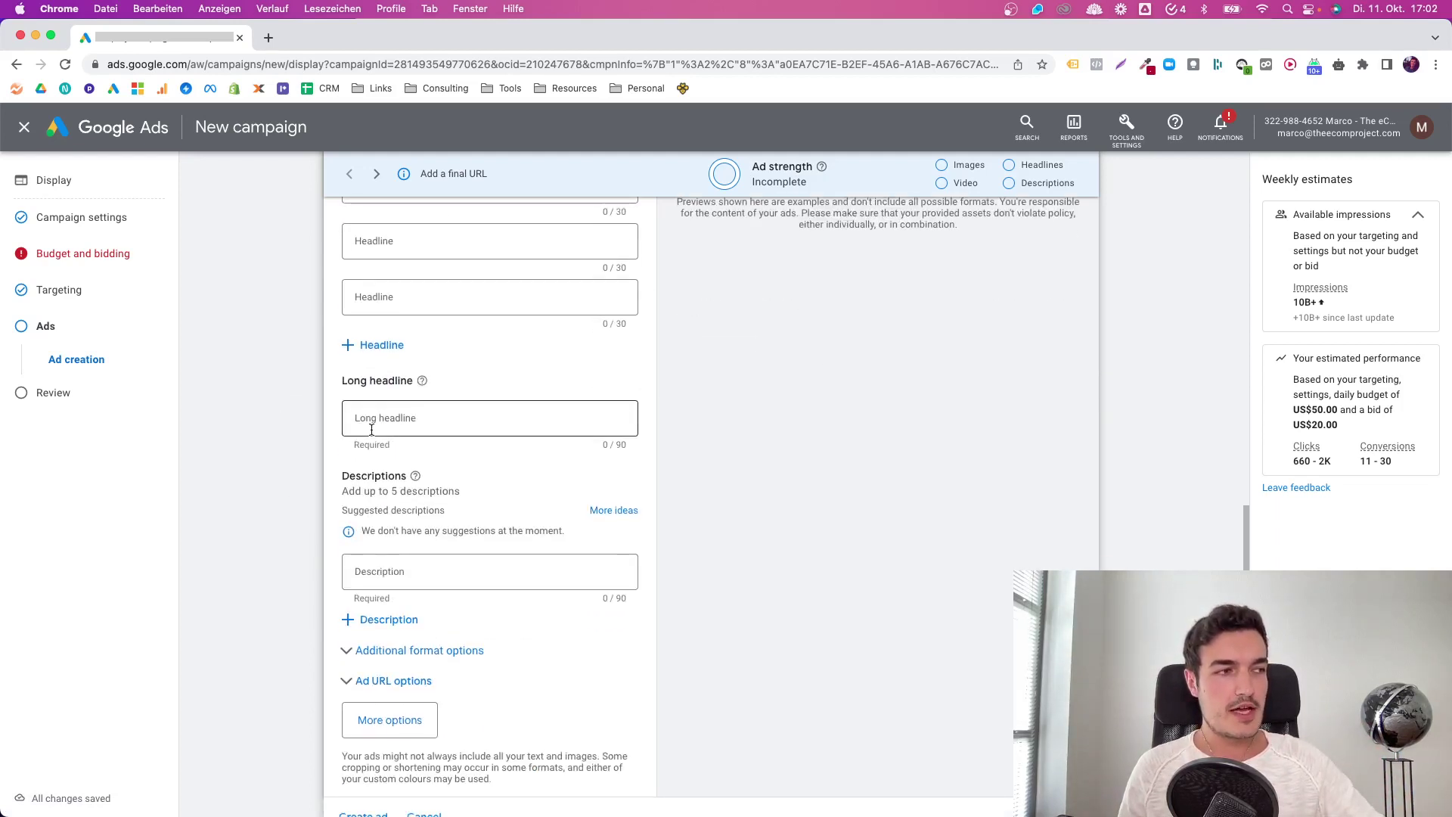
pyautogui.scroll(-1, 454, 579)
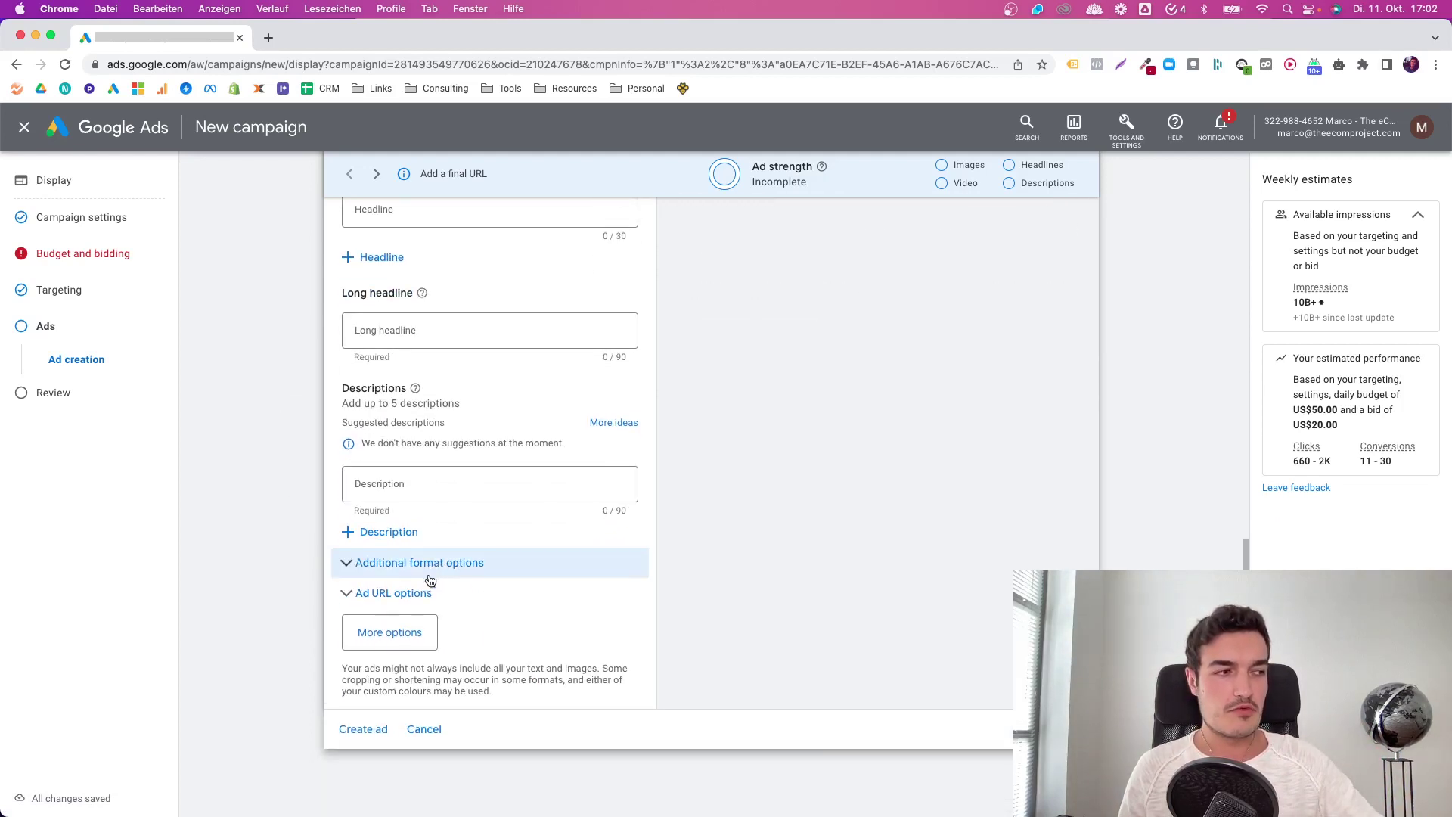
# Under More options, enable Call-to-action text and choose Shop now.
pyautogui.click(394, 634)
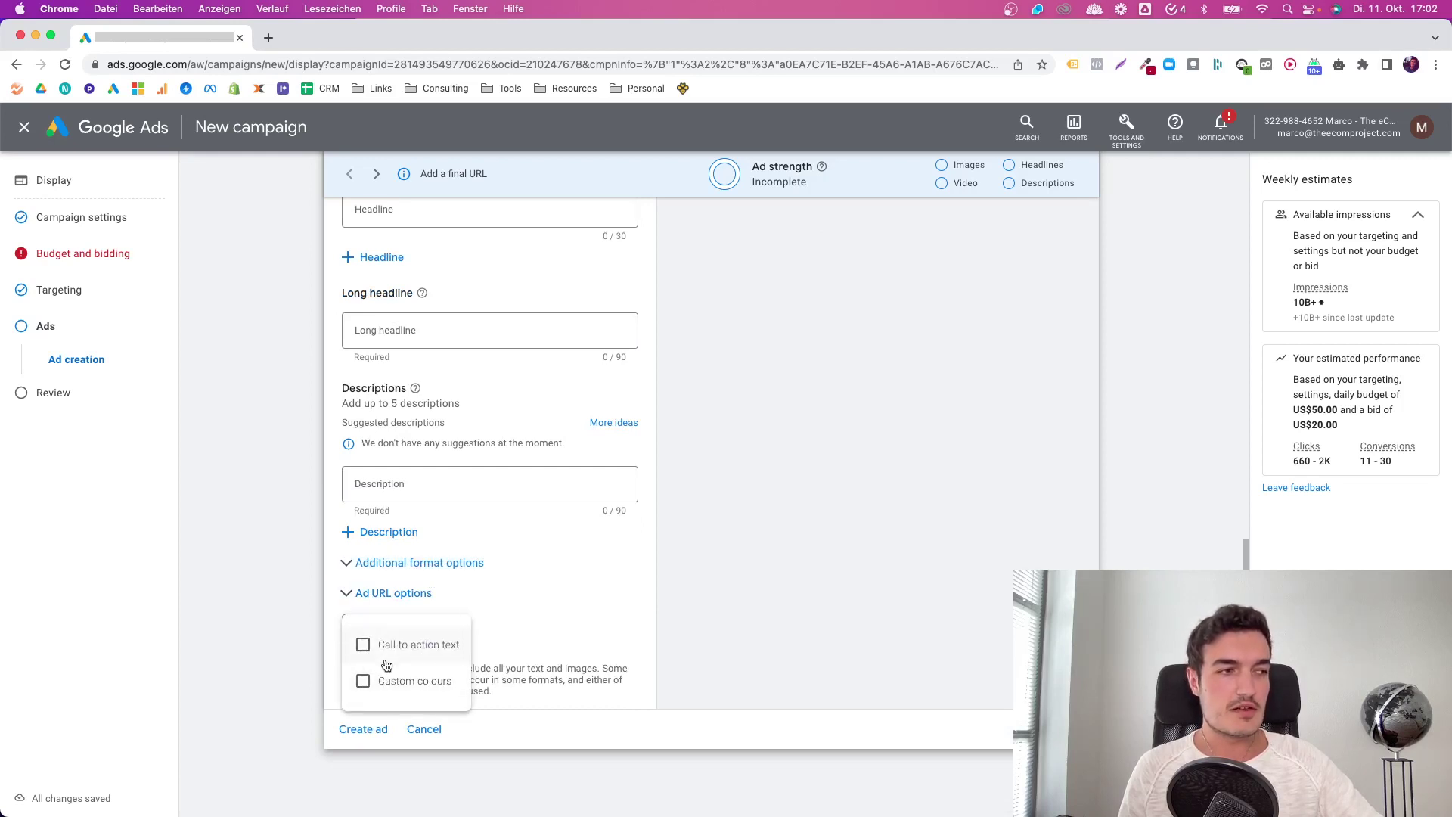
pyautogui.click(386, 649)
pyautogui.scroll(-2, 313, 620)
pyautogui.click(387, 555)
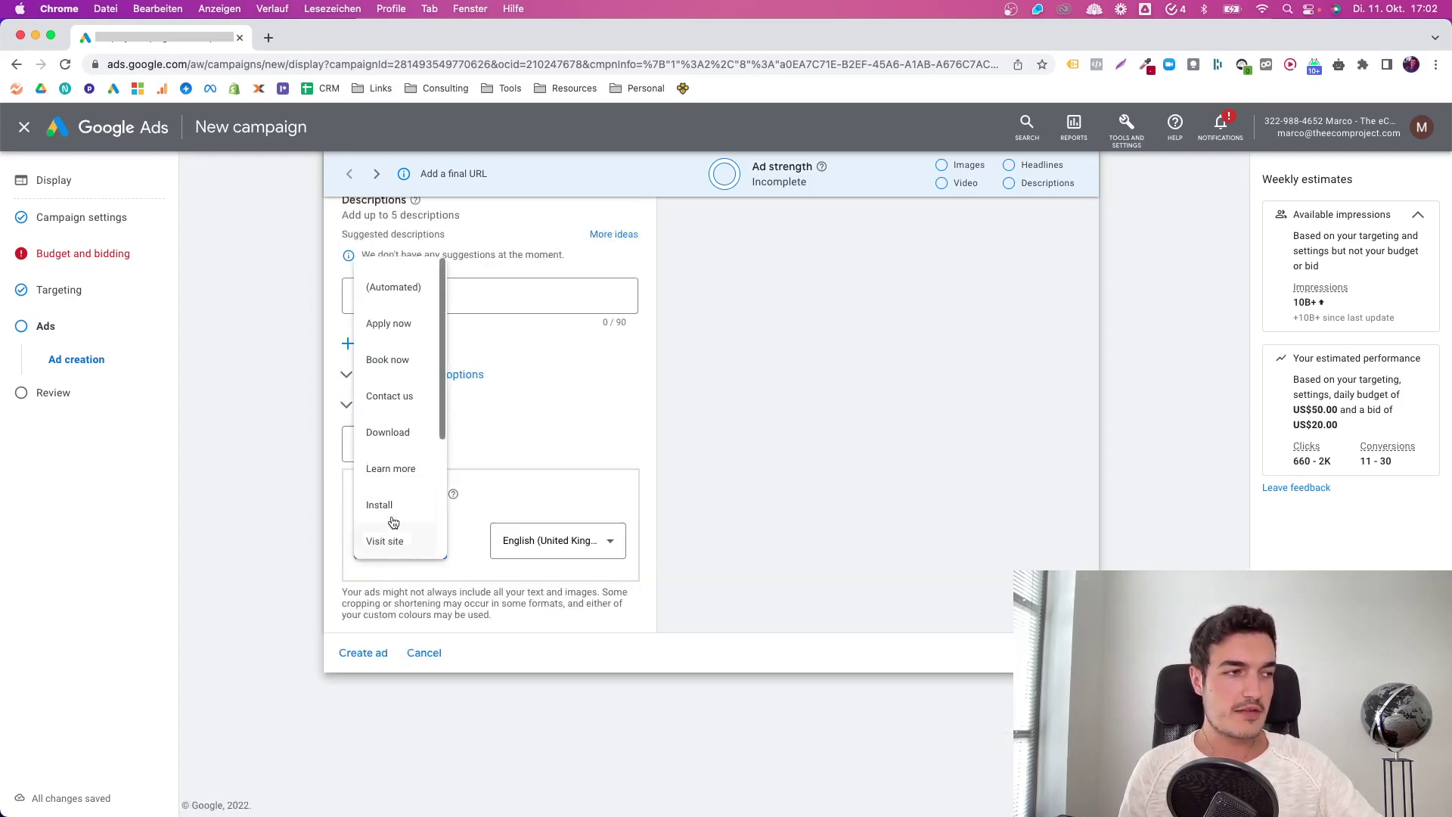
pyautogui.scroll(-4, 389, 511)
pyautogui.click(387, 387)
pyautogui.scroll(15, 342, 509)
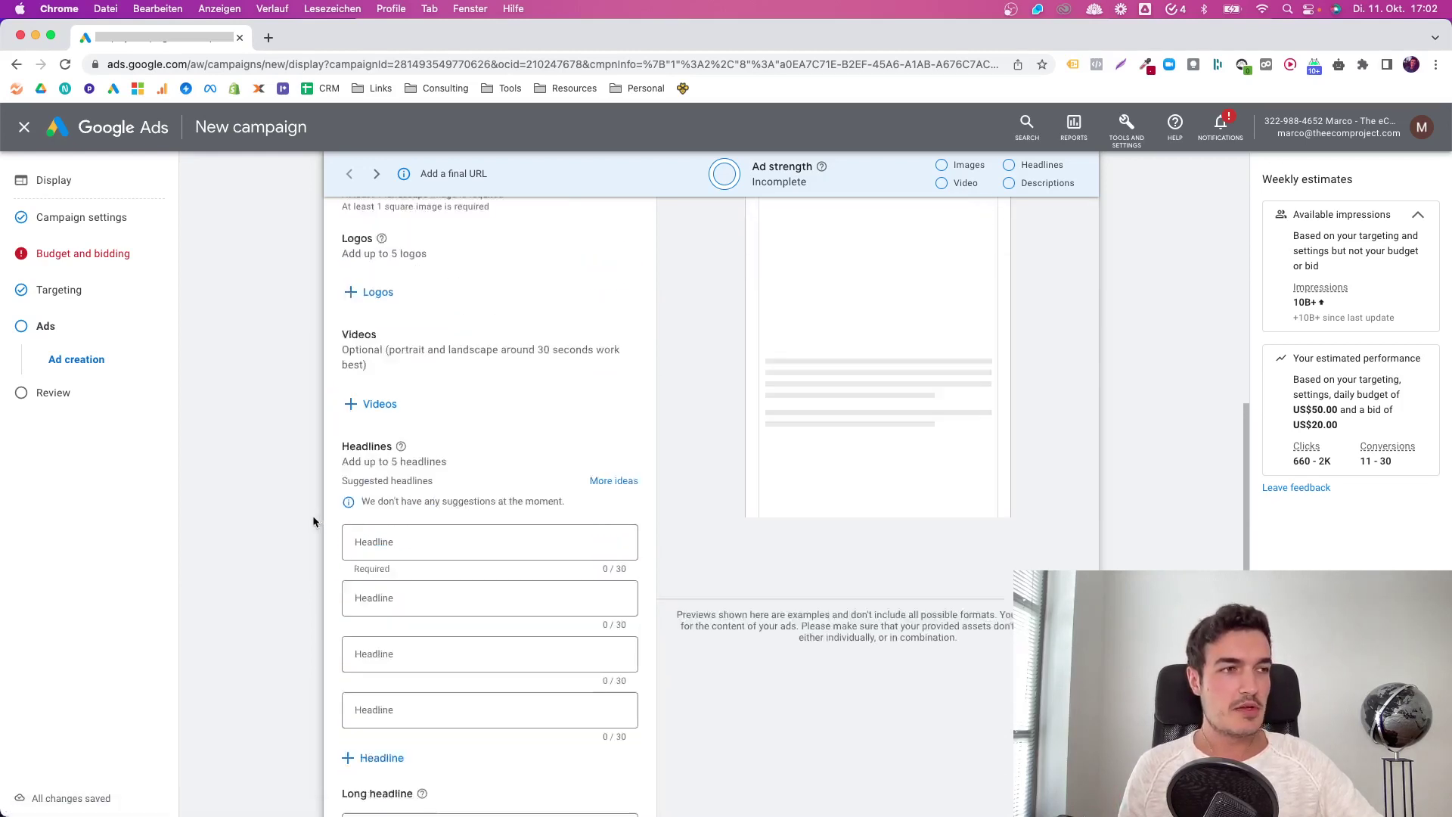
pyautogui.scroll(1, 291, 516)
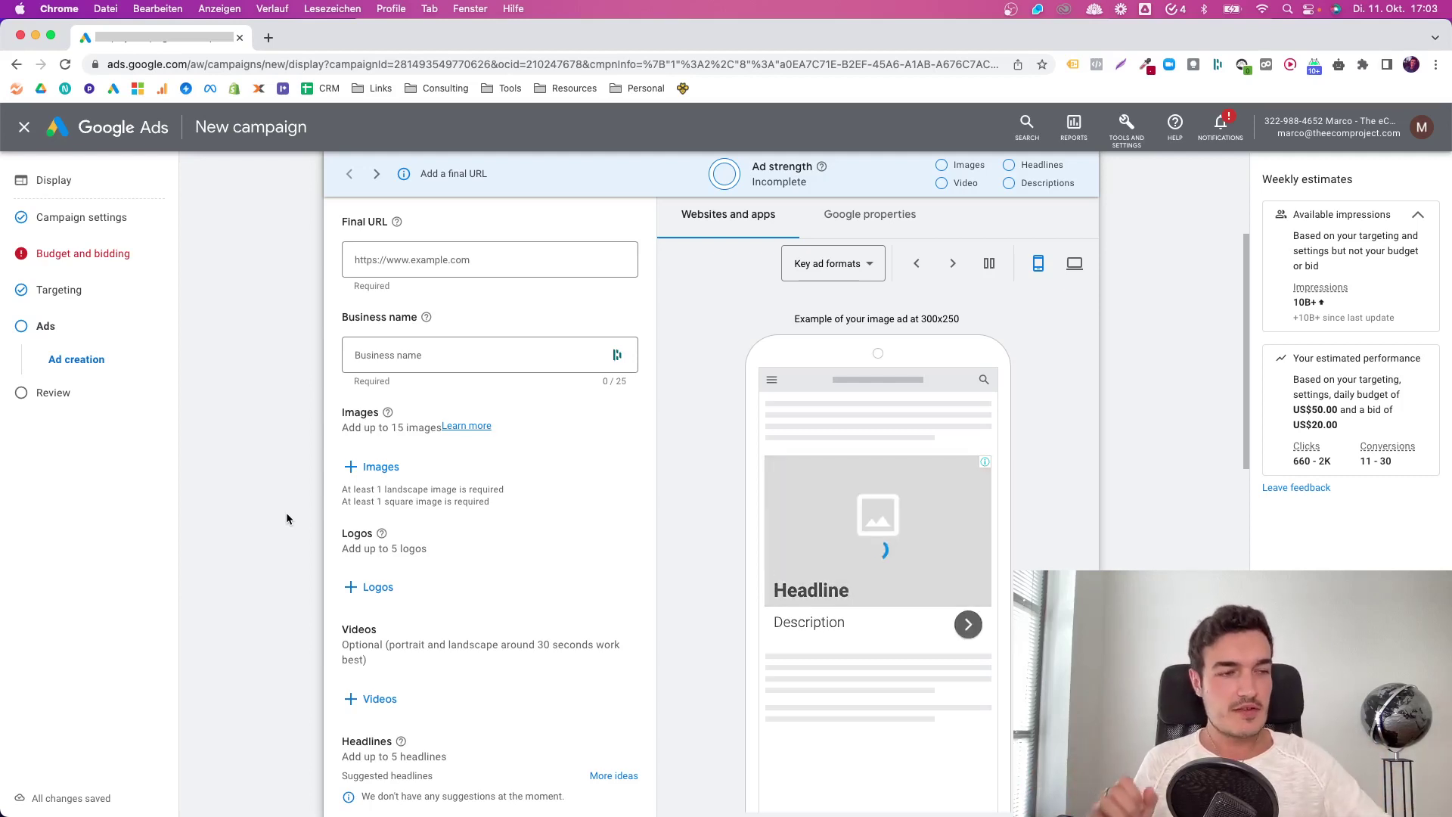
pyautogui.scroll(1, 311, 515)
pyautogui.scroll(3, 307, 518)
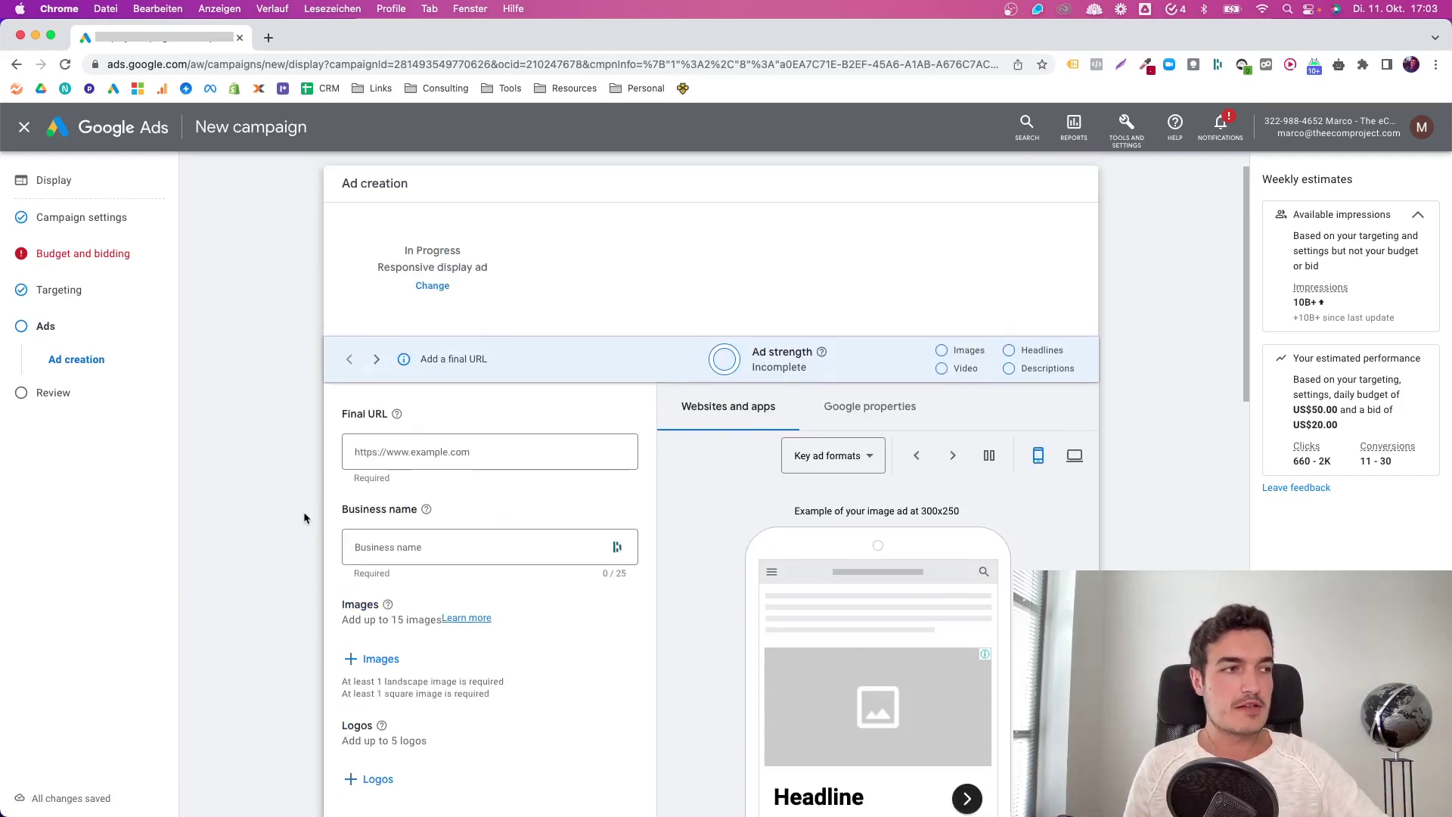
pyautogui.scroll(-5, 276, 526)
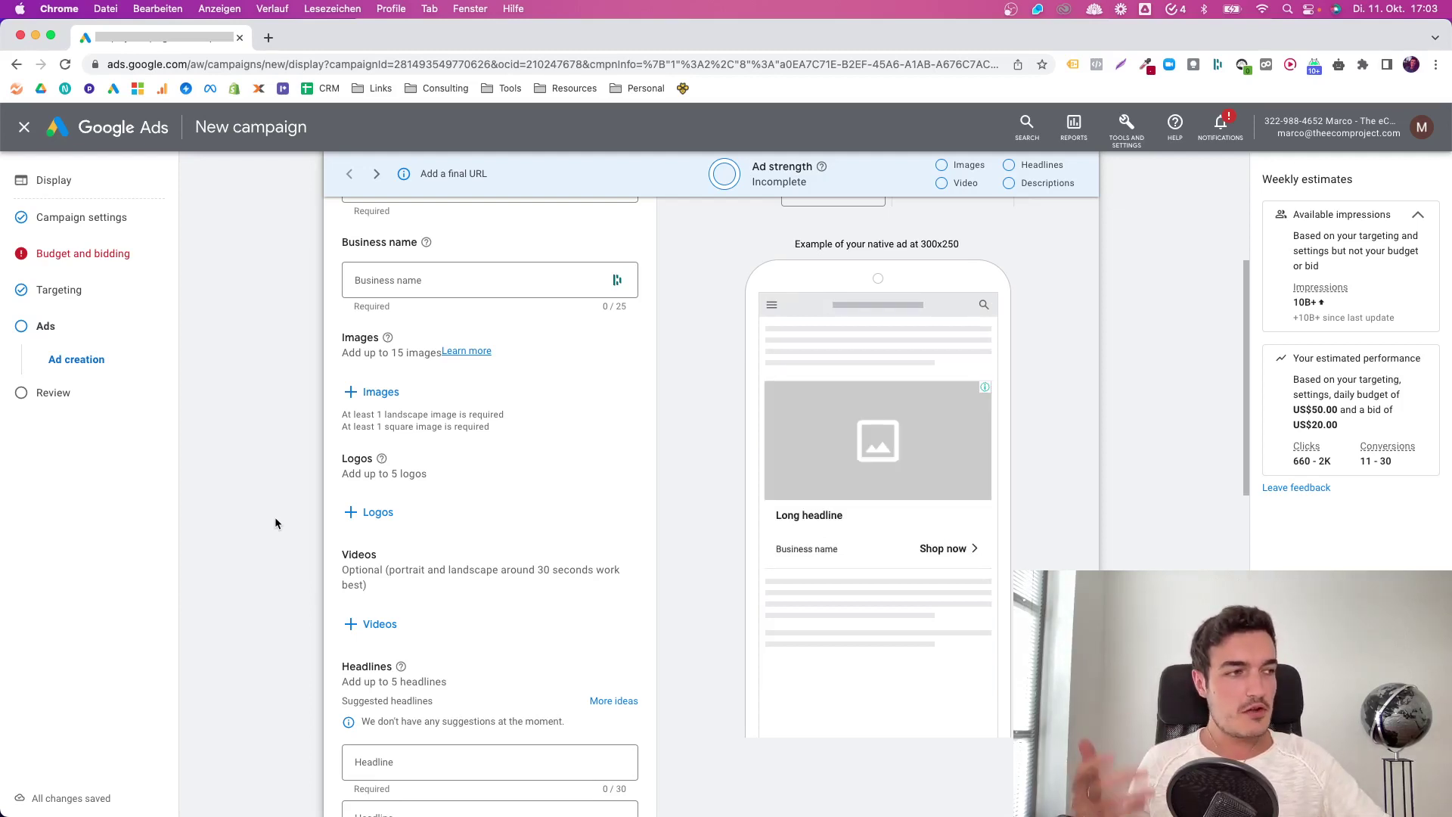
pyautogui.scroll(-8, 275, 522)
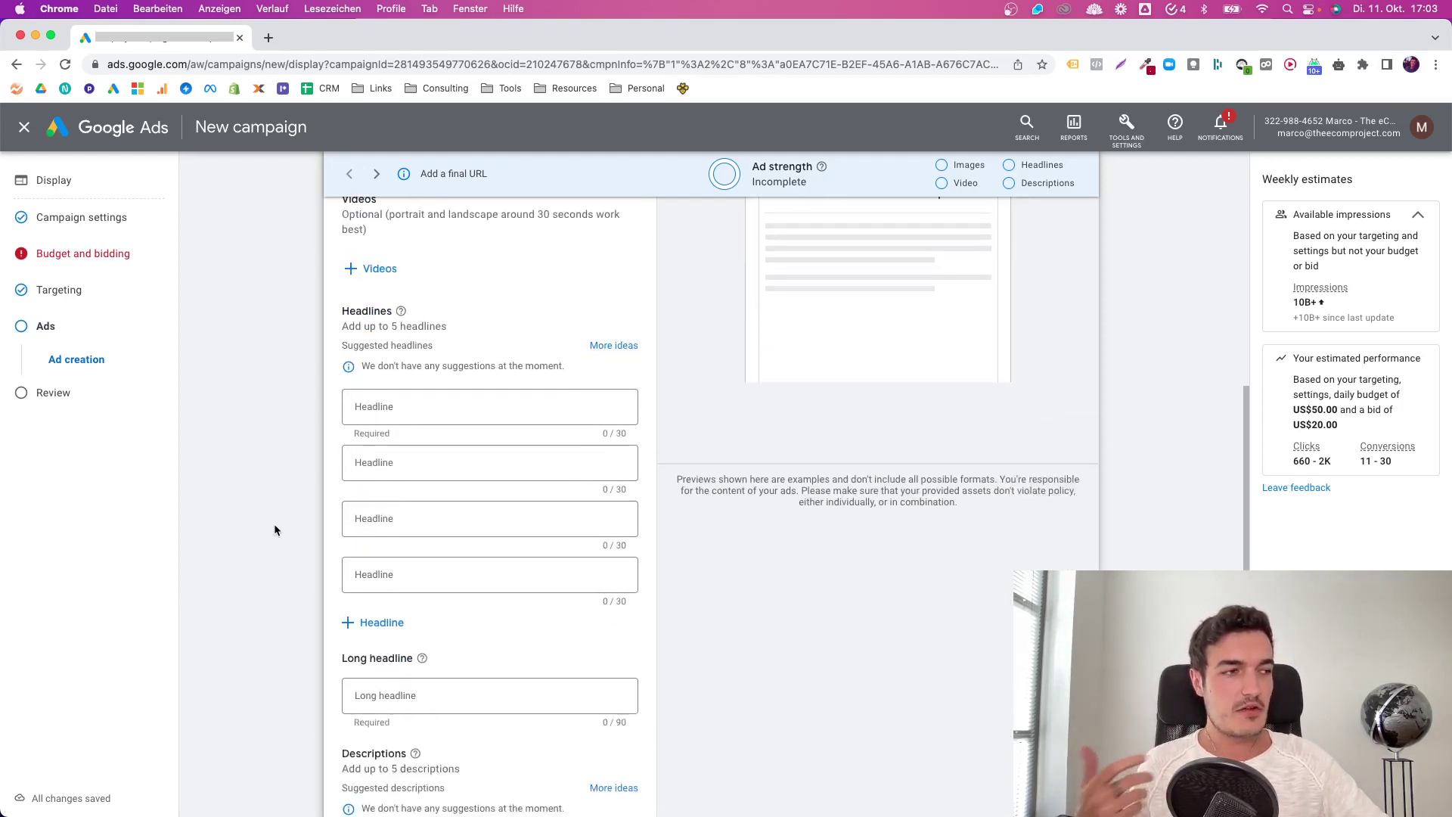
pyautogui.scroll(-3, 273, 535)
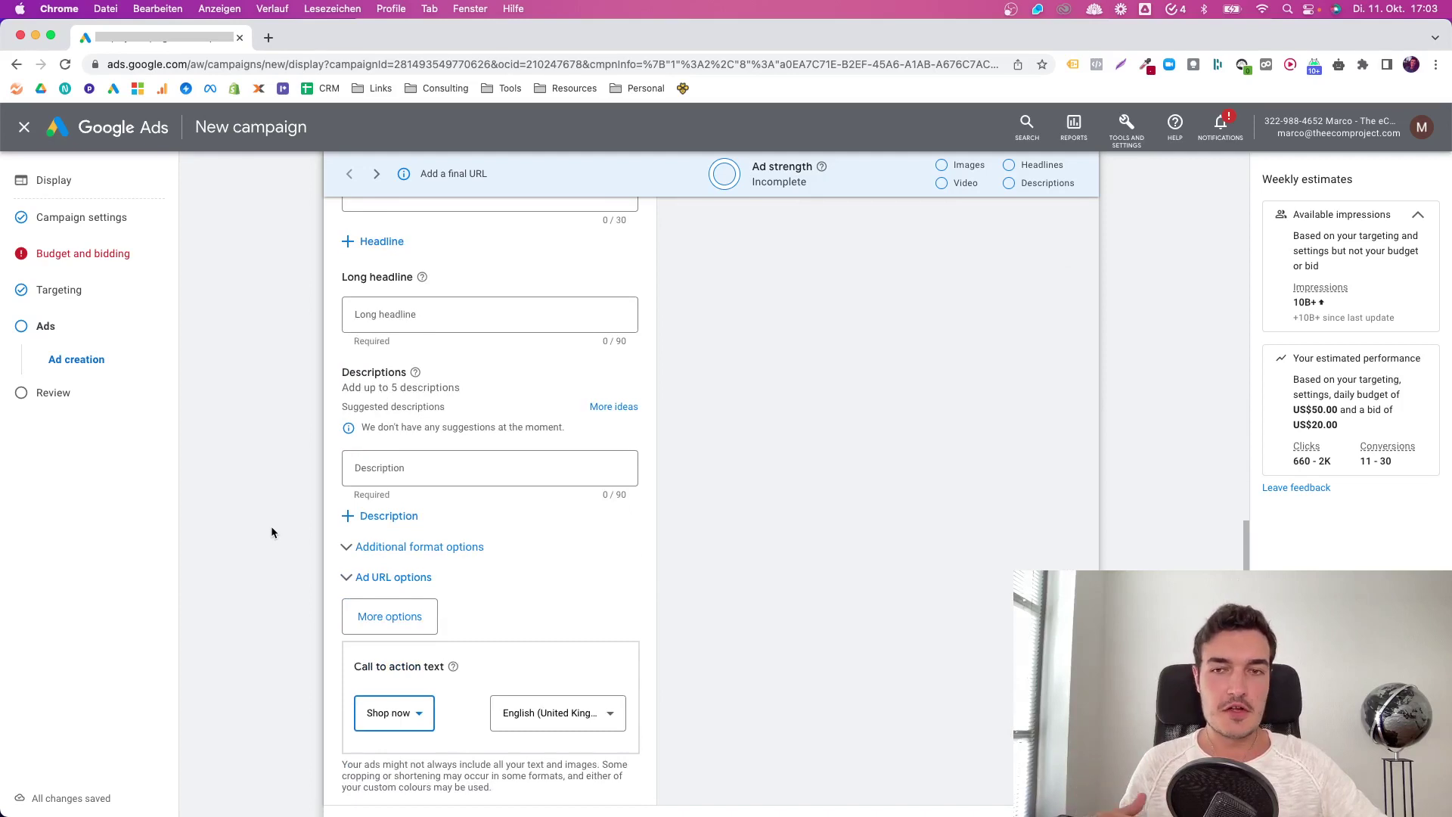
pyautogui.scroll(-2, 272, 532)
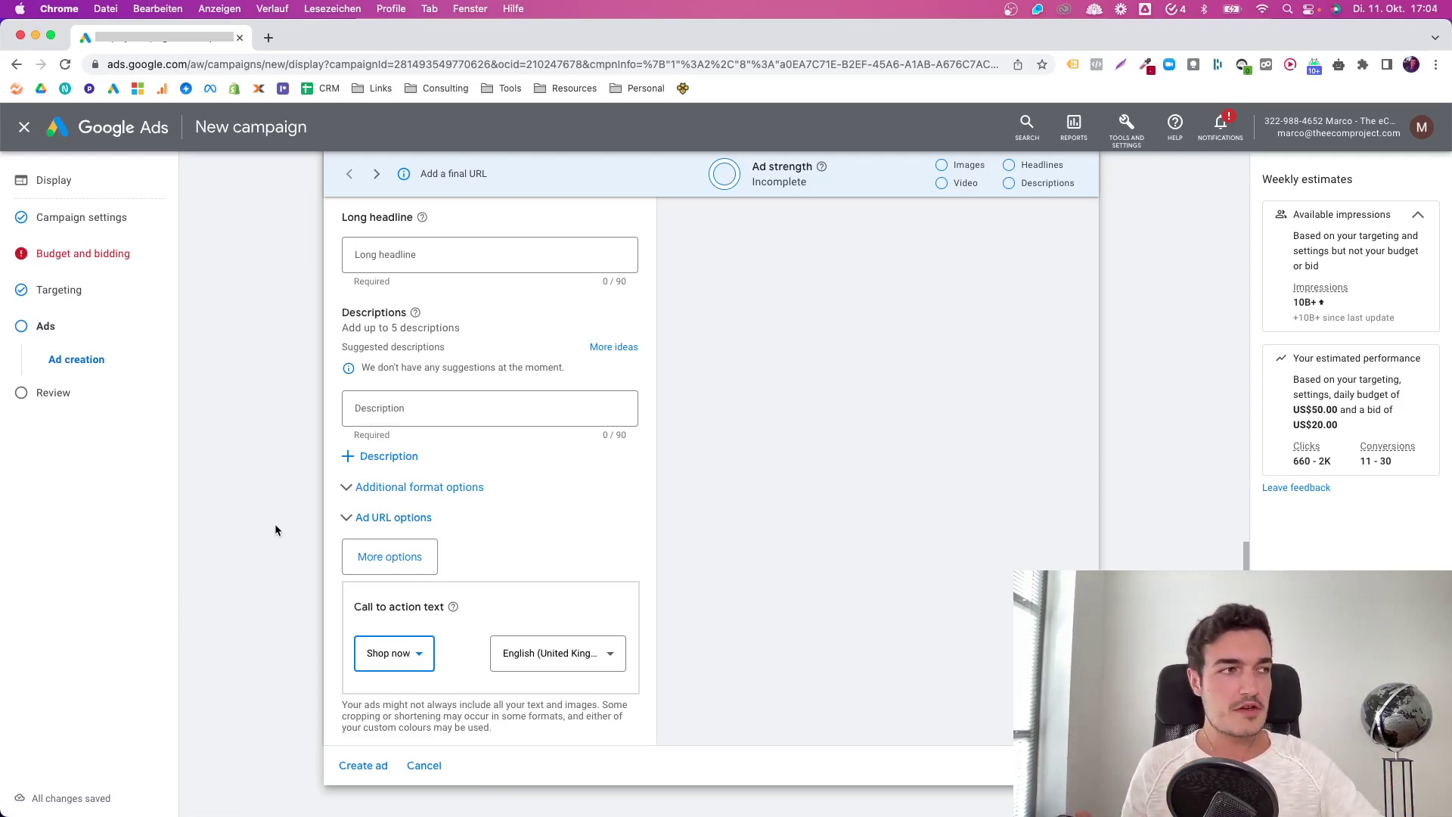
pyautogui.scroll(15, 276, 524)
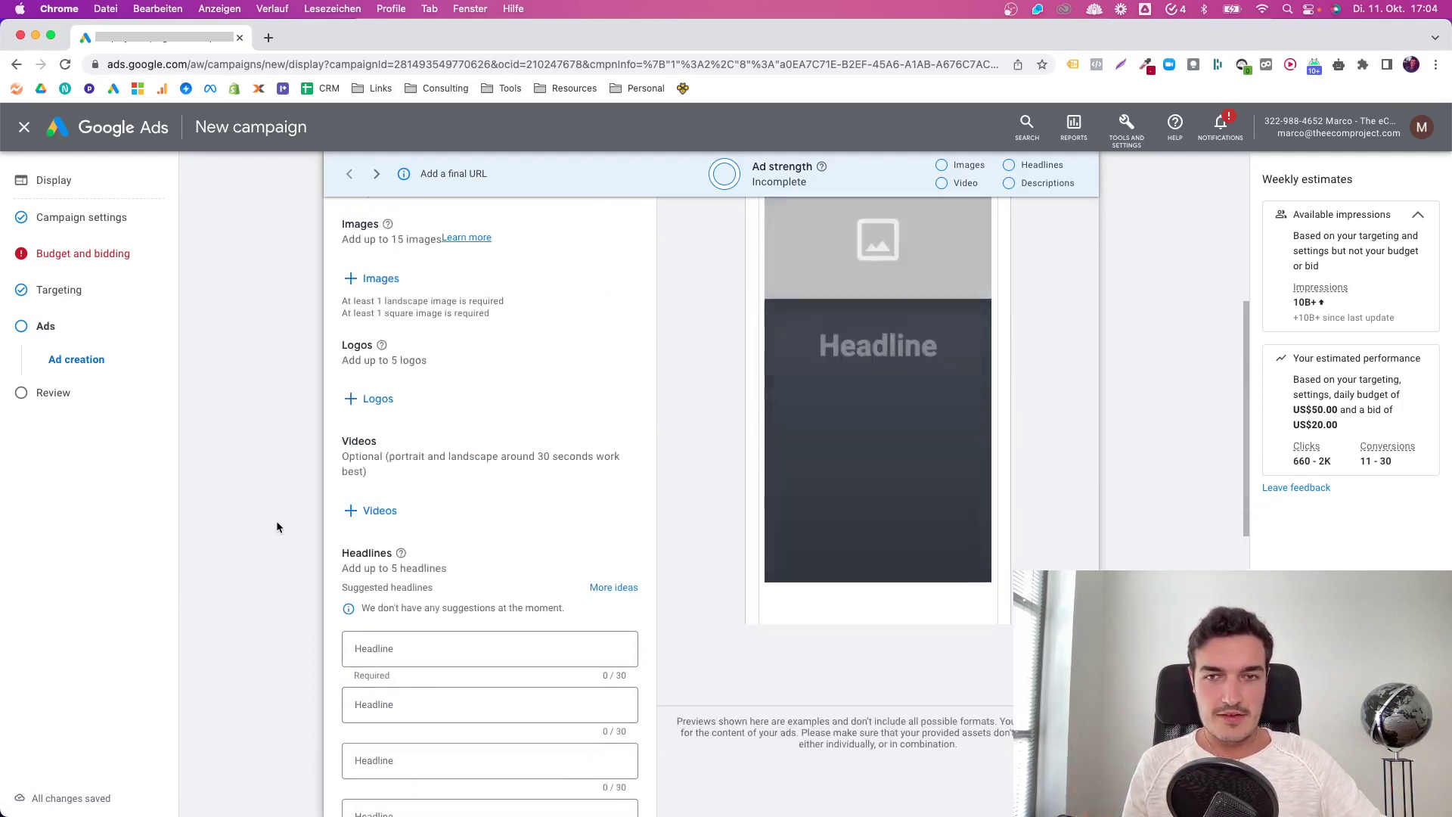
pyautogui.scroll(1, 275, 520)
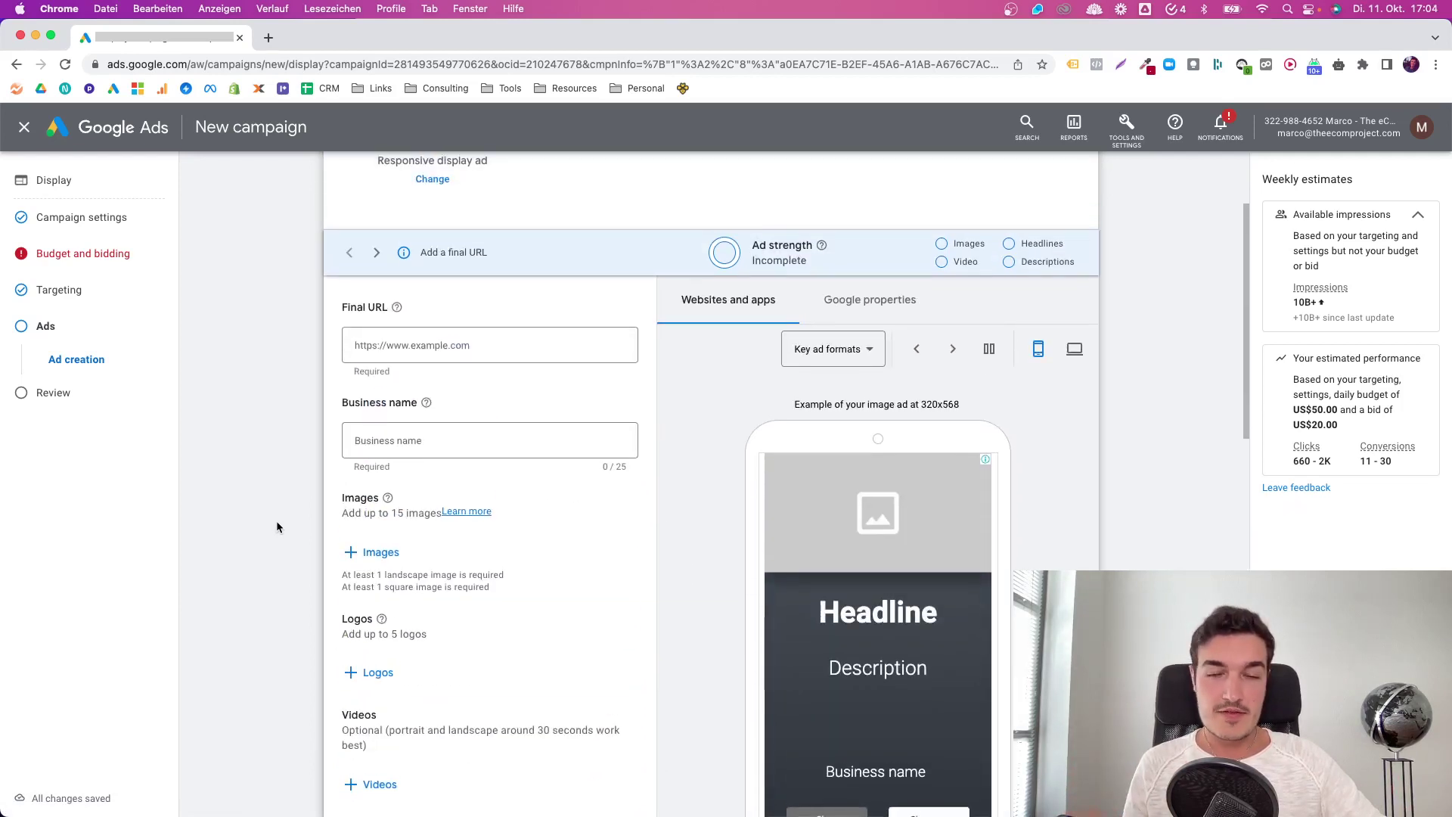
pyautogui.scroll(1, 275, 520)
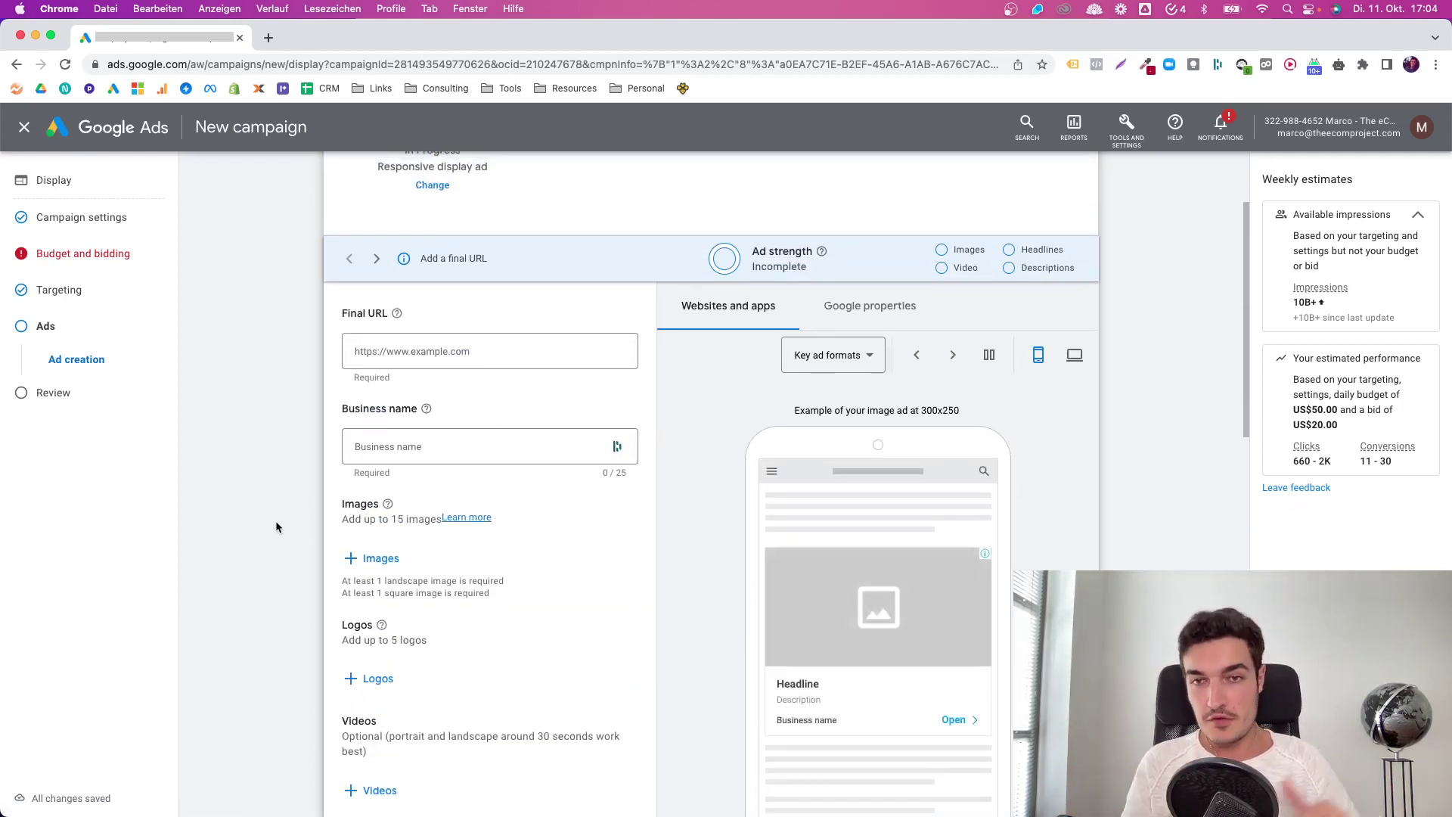